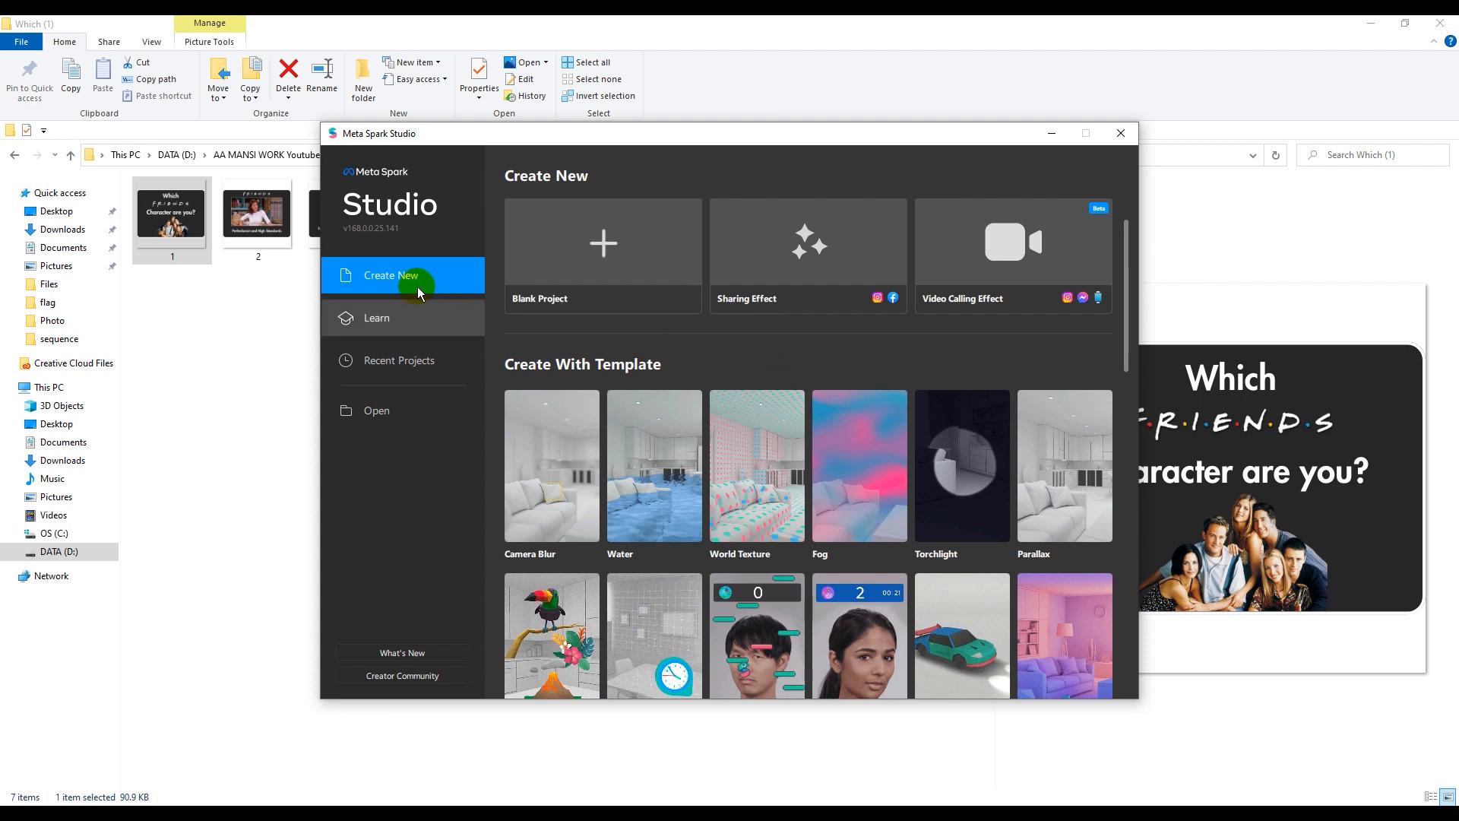
Create a blank project and enlarge the simulator preview.
{"action": "left_click", "coordinate": [608, 260]}
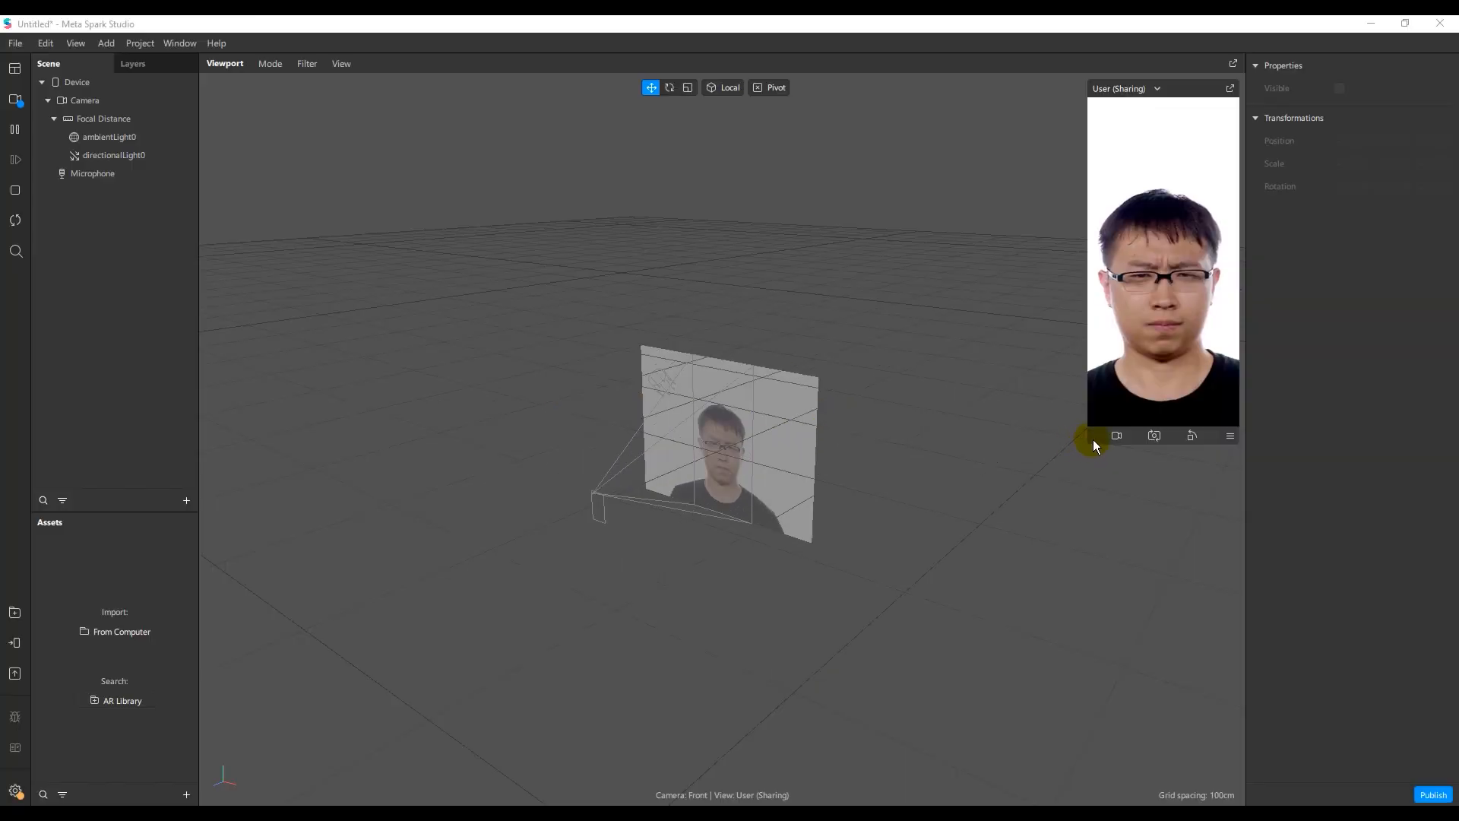
{"action": "left_click_drag", "start_coordinate": [1089, 442], "coordinate": [985, 733]}
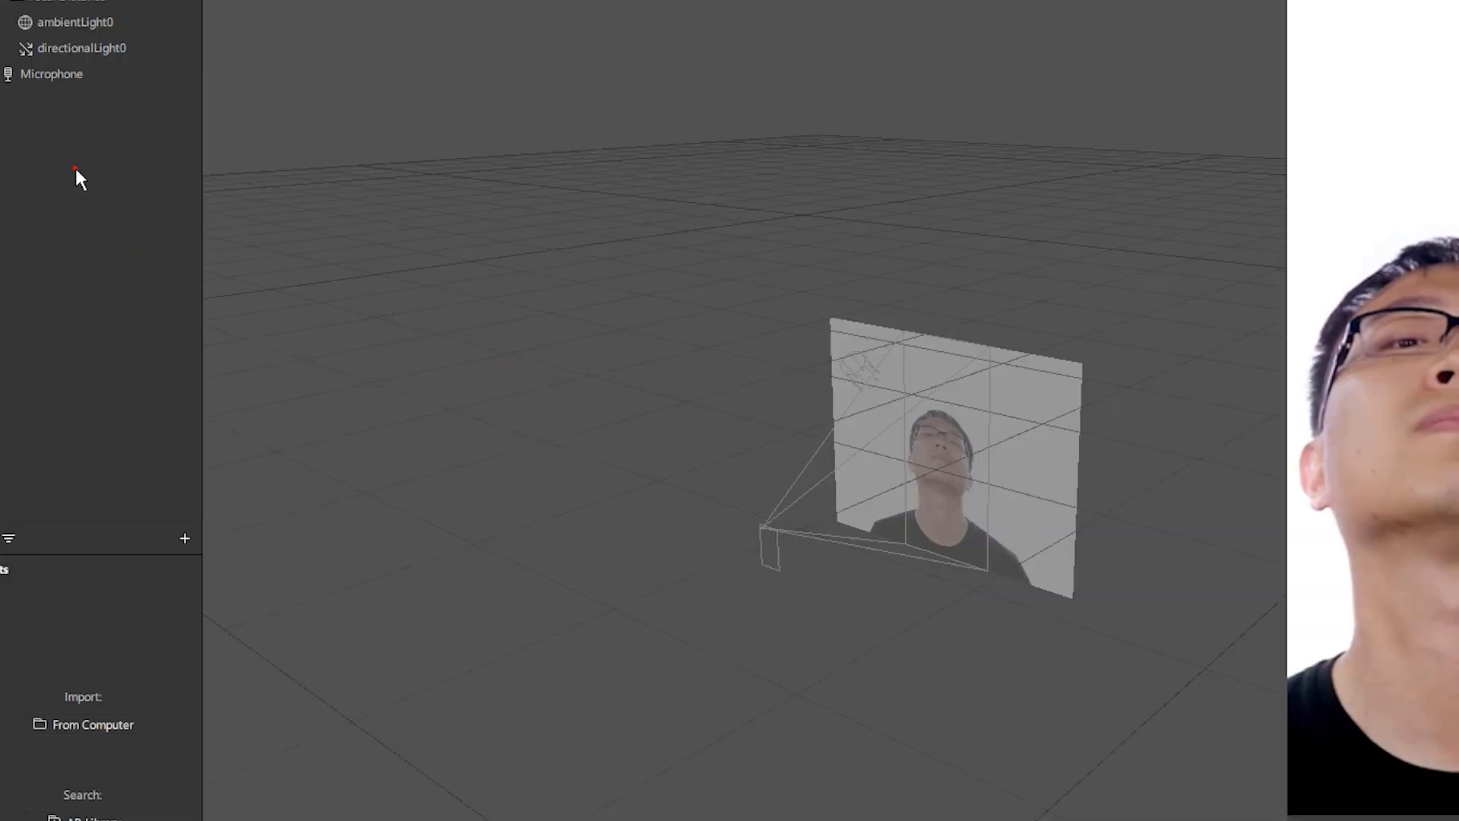
Add a face tracker to the scene.
{"action": "right_click", "coordinate": [75, 168]}
{"action": "mouse_move", "coordinate": [110, 183]}
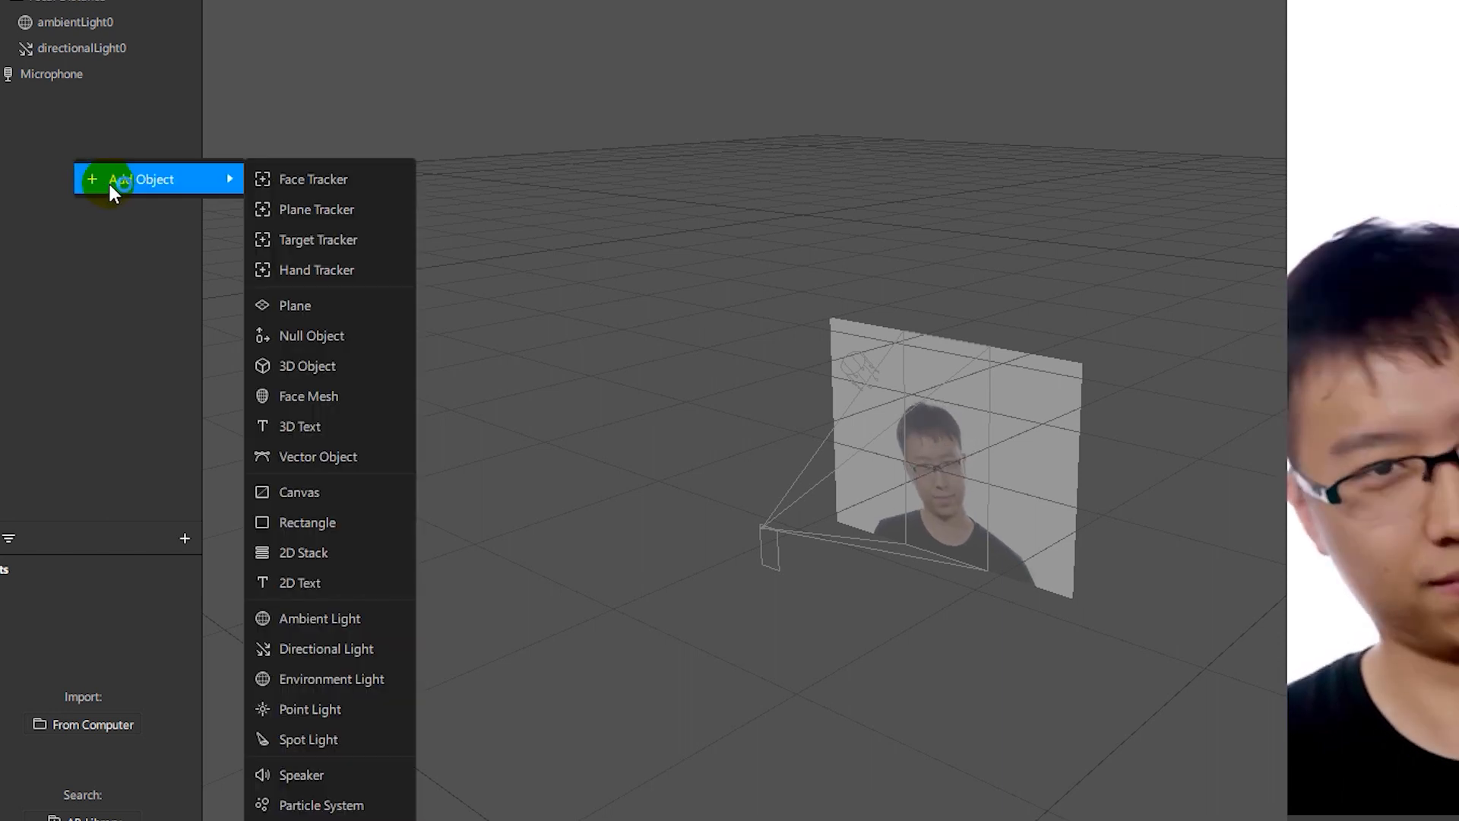
{"action": "left_click", "coordinate": [336, 174]}
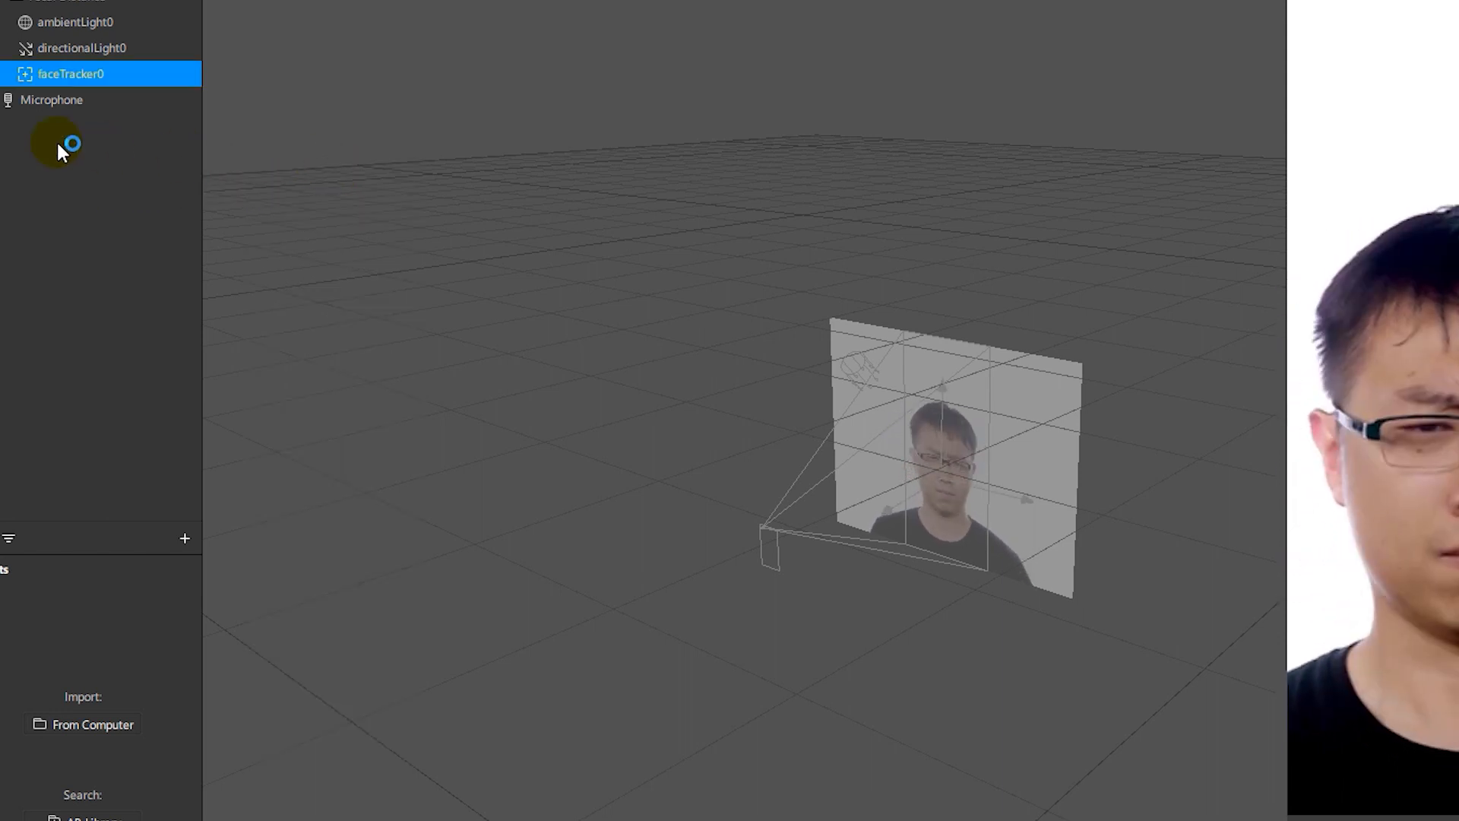
Add two planes to the scene under Focal Distance.
{"action": "right_click", "coordinate": [61, 149]}
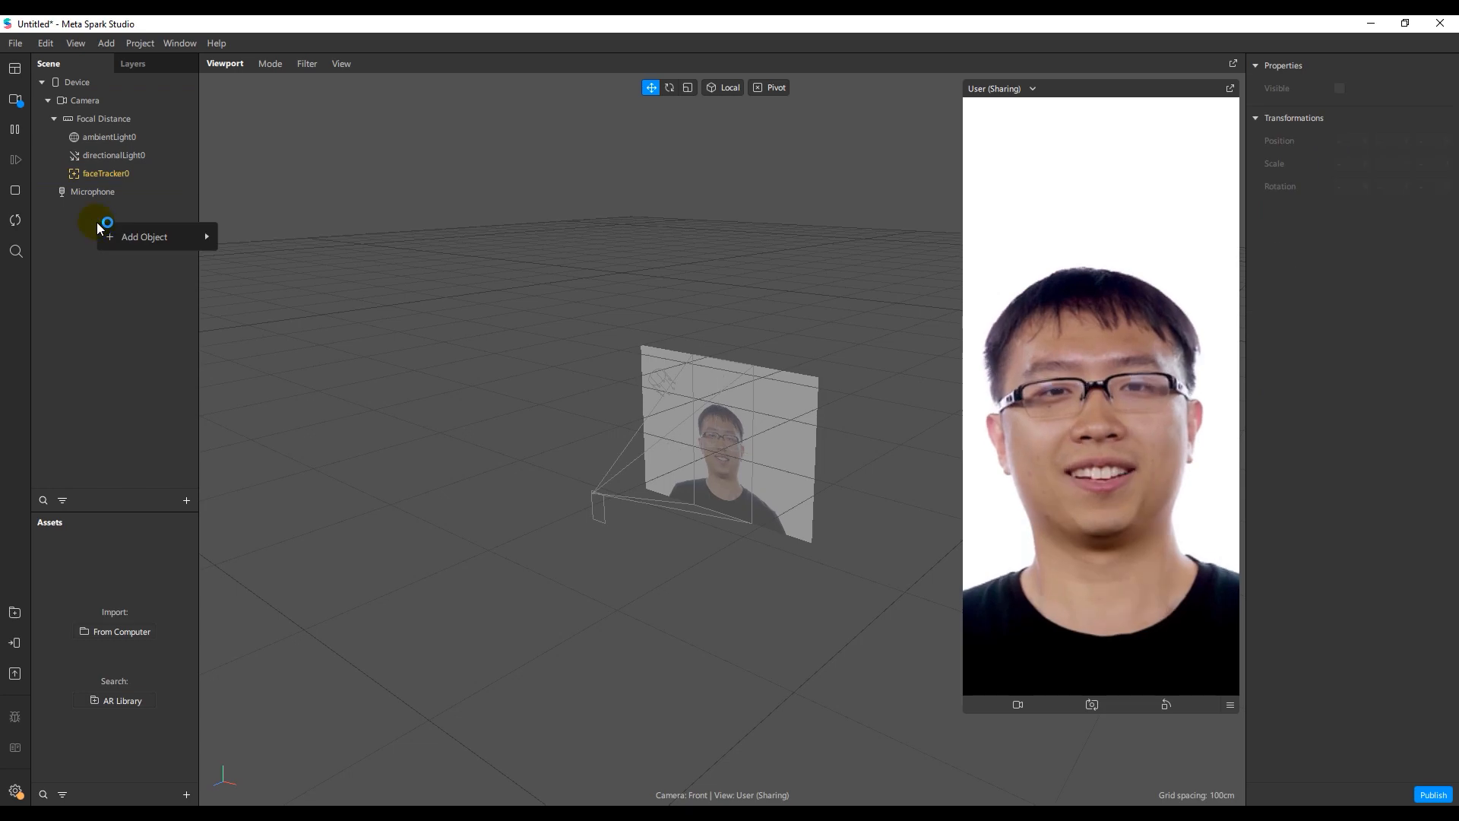
{"action": "mouse_move", "coordinate": [111, 235]}
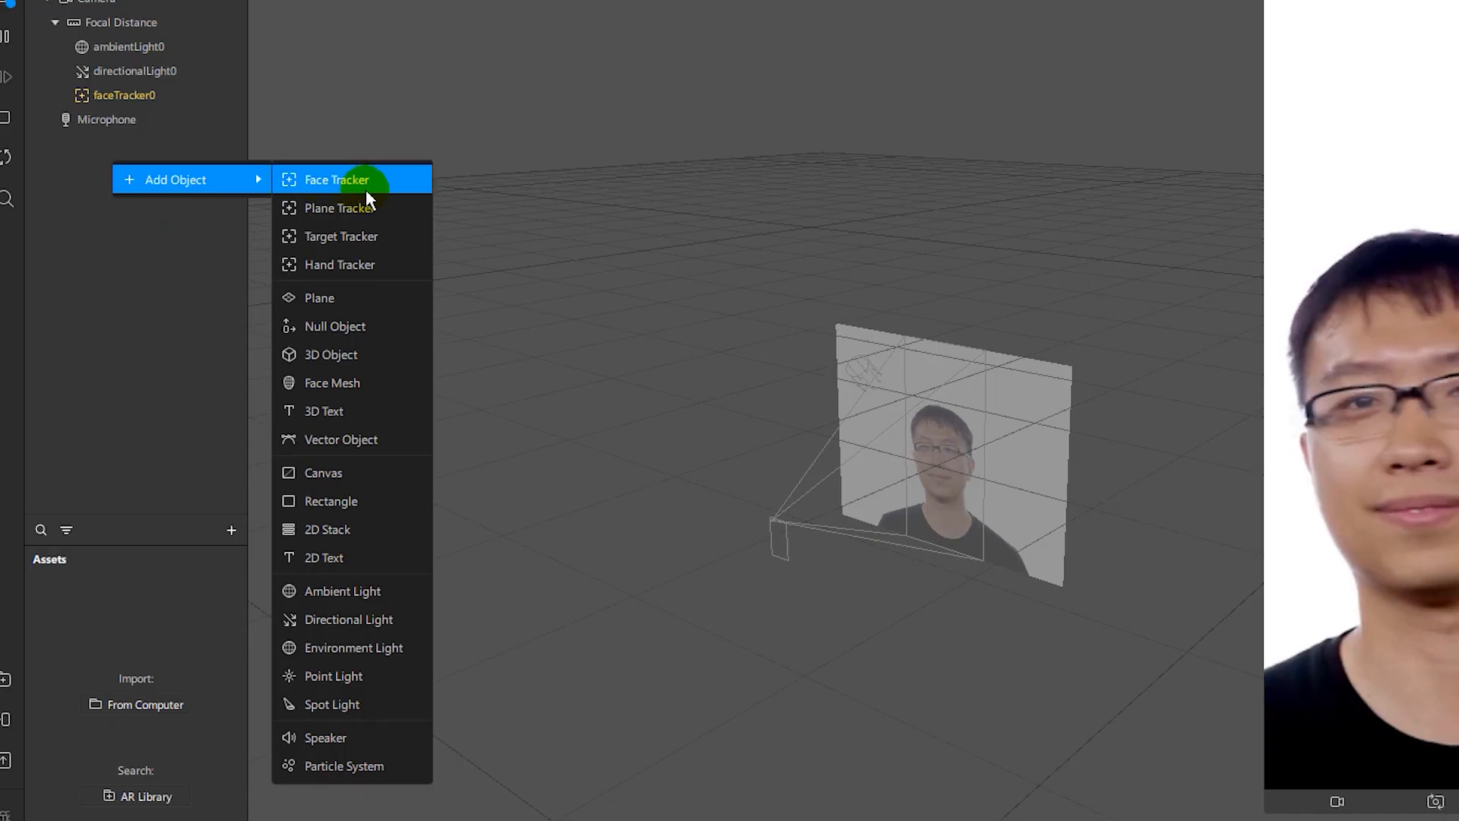
{"action": "left_click", "coordinate": [365, 293]}
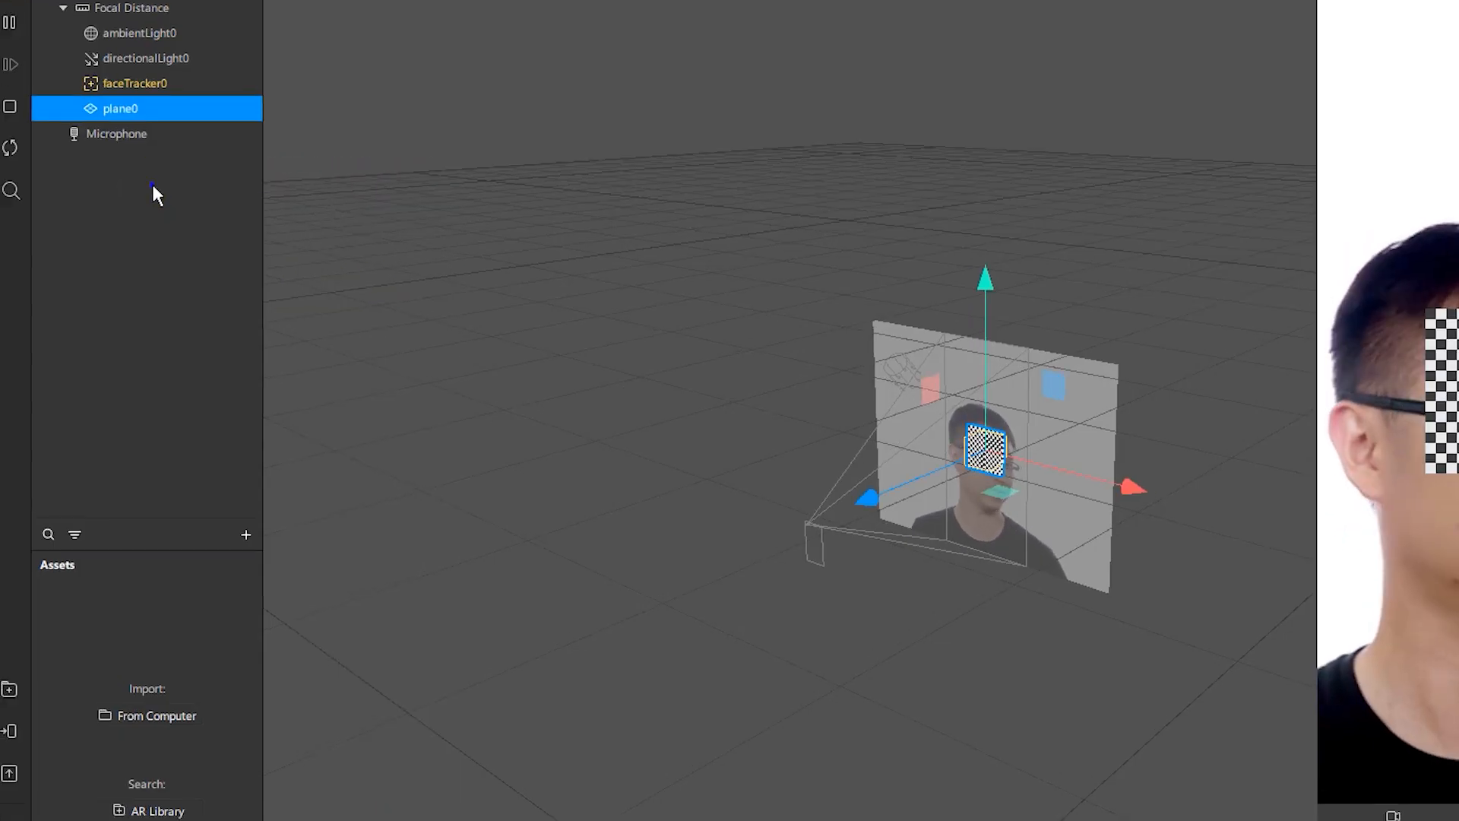
{"action": "right_click", "coordinate": [142, 192]}
{"action": "mouse_move", "coordinate": [223, 213]}
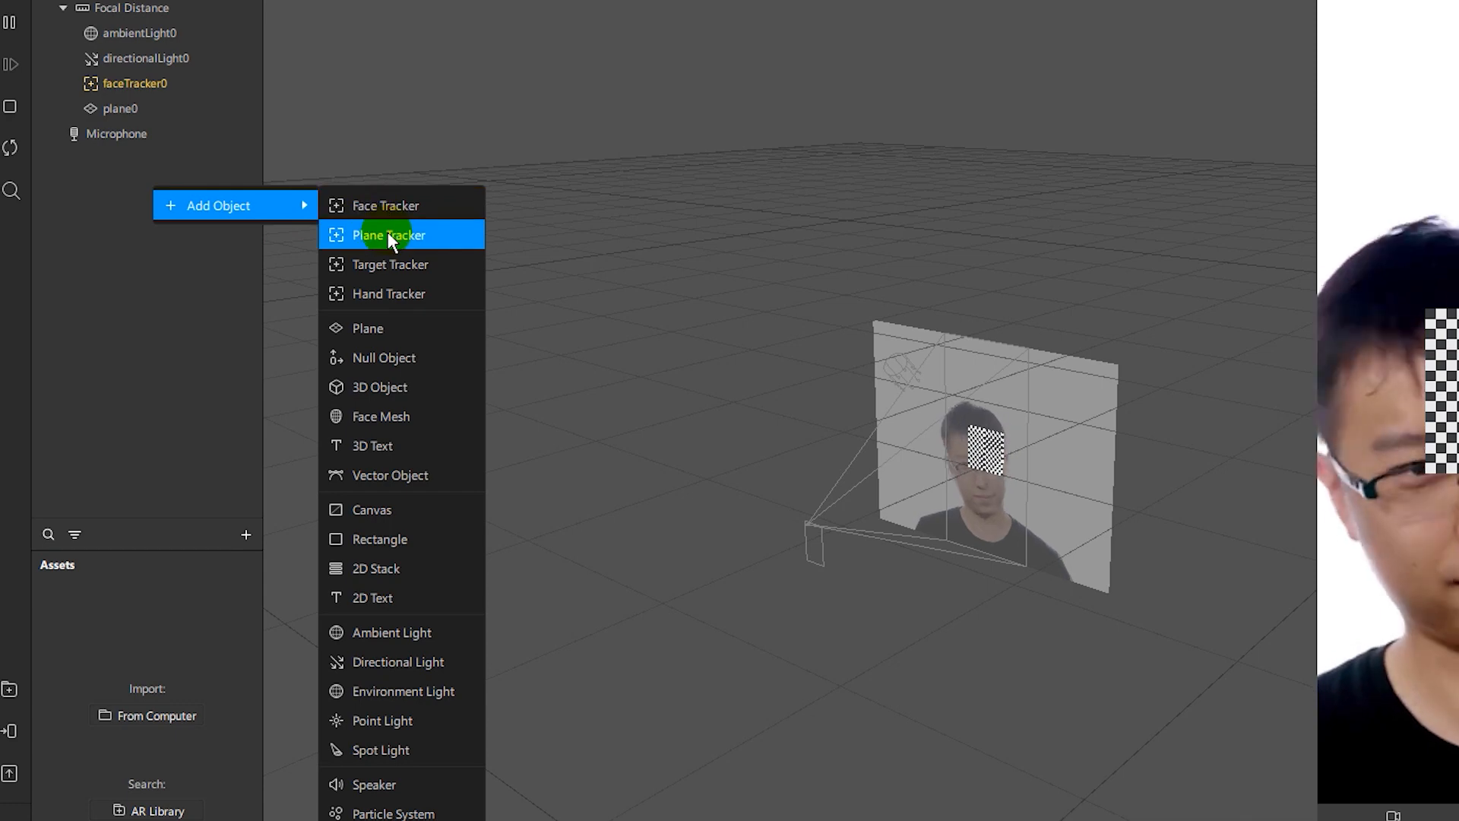
{"action": "left_click", "coordinate": [218, 335]}
{"action": "left_click", "coordinate": [245, 534]}
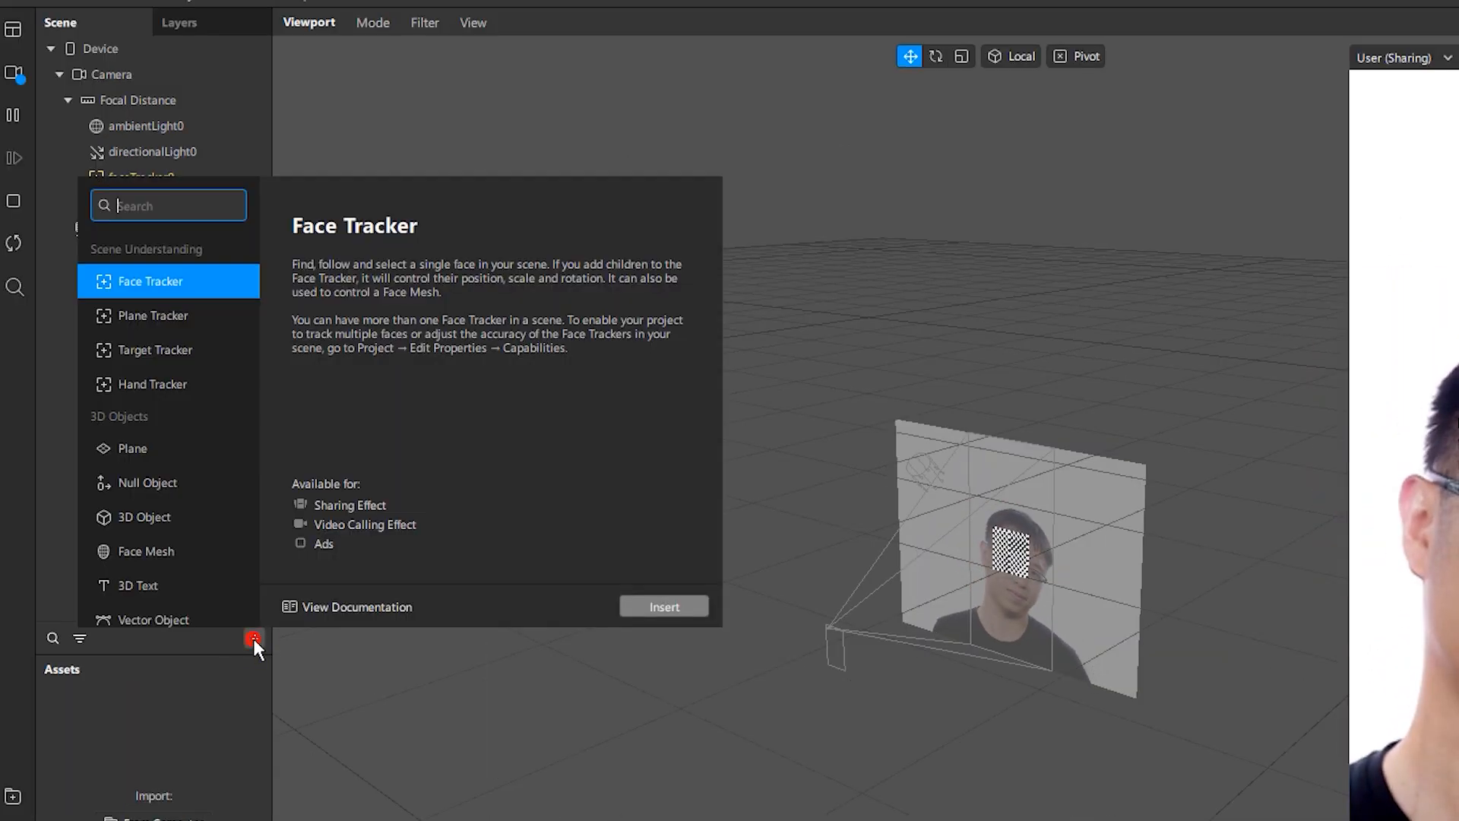
{"action": "left_click", "coordinate": [173, 449]}
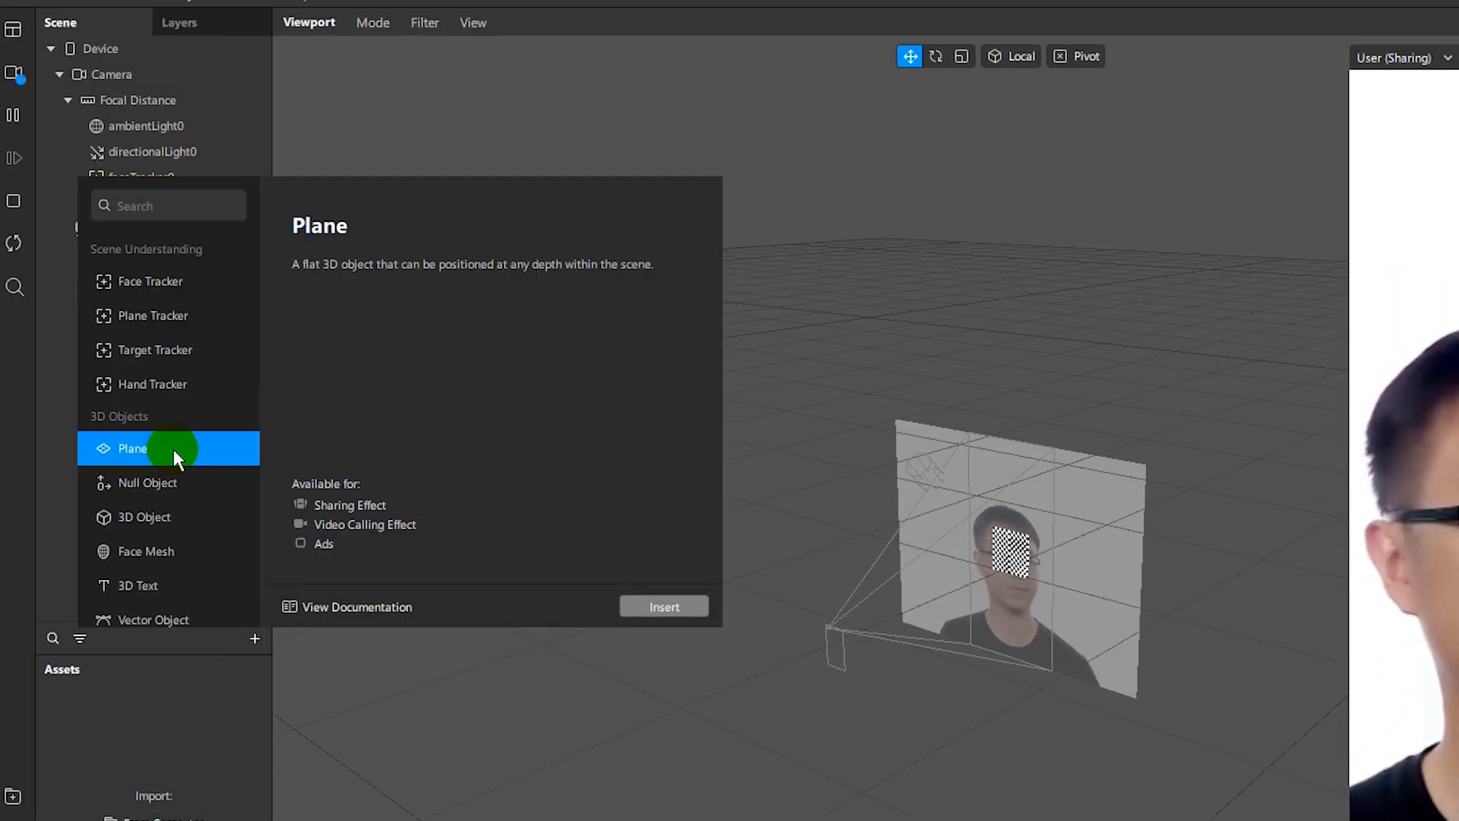
{"action": "left_click", "coordinate": [639, 606]}
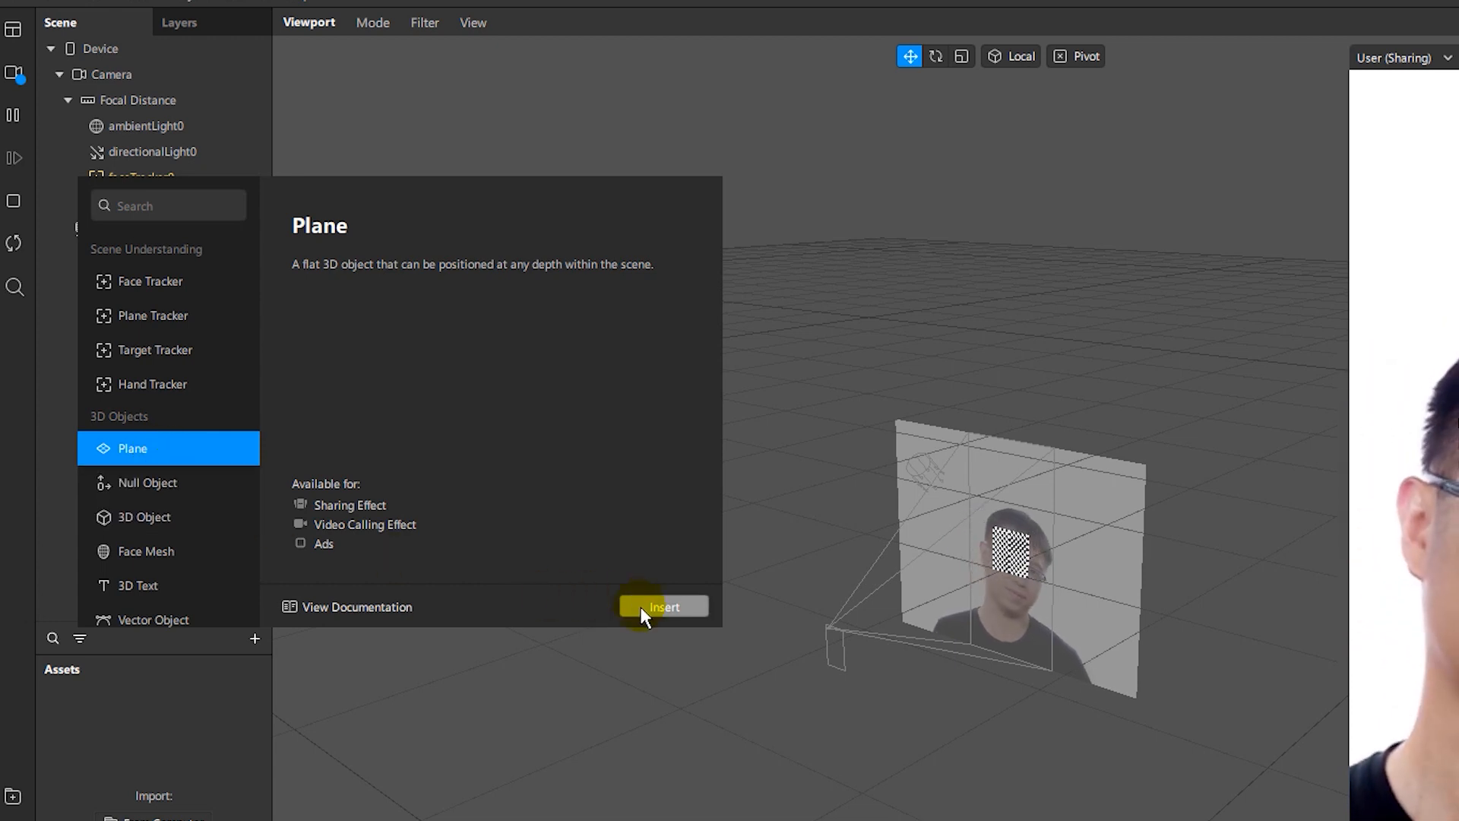
{"action": "left_click", "coordinate": [640, 606]}
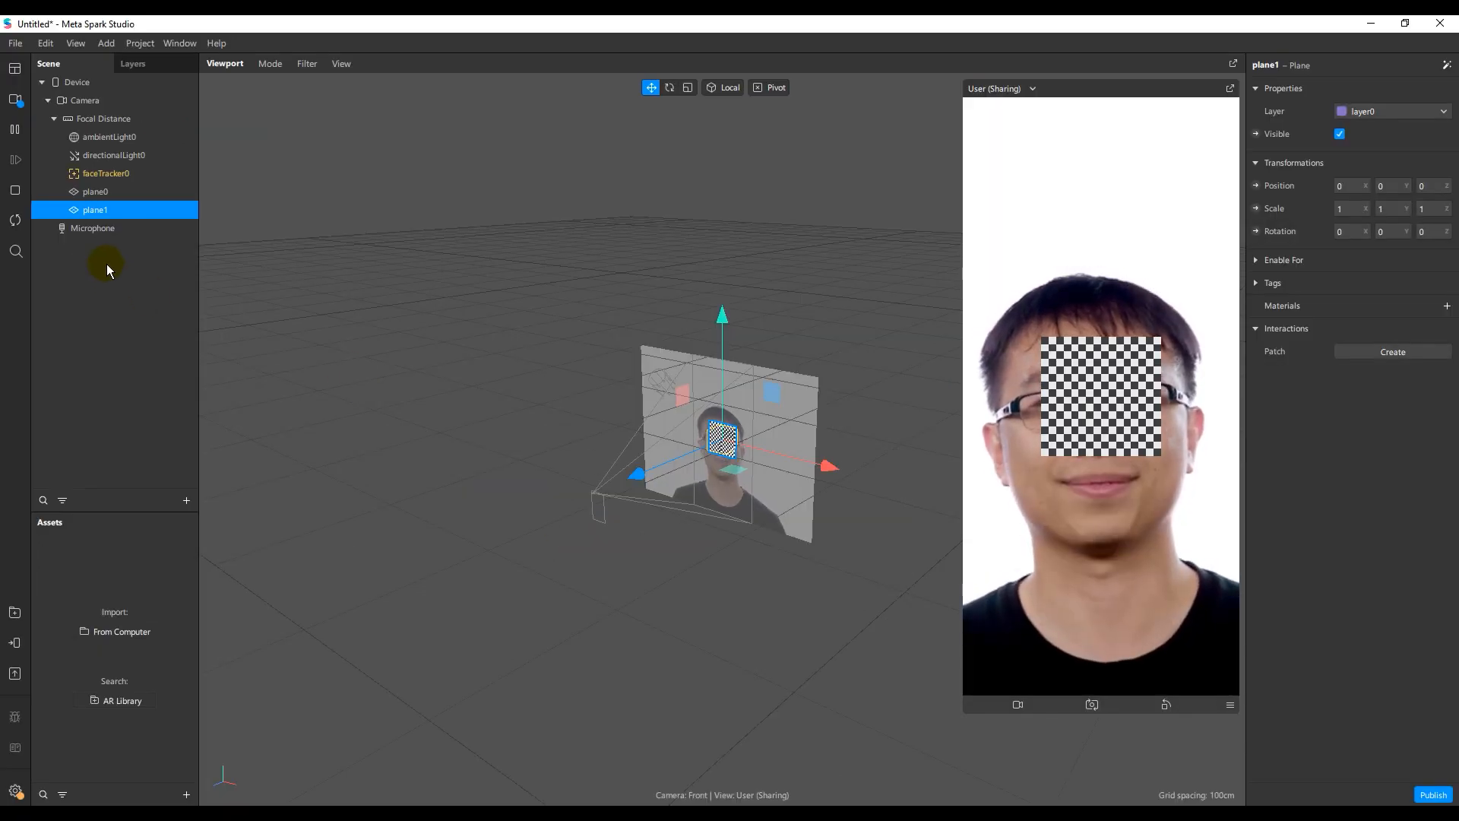
Rename the first plane Question and the second plane Answer.
{"action": "left_click", "coordinate": [107, 263]}
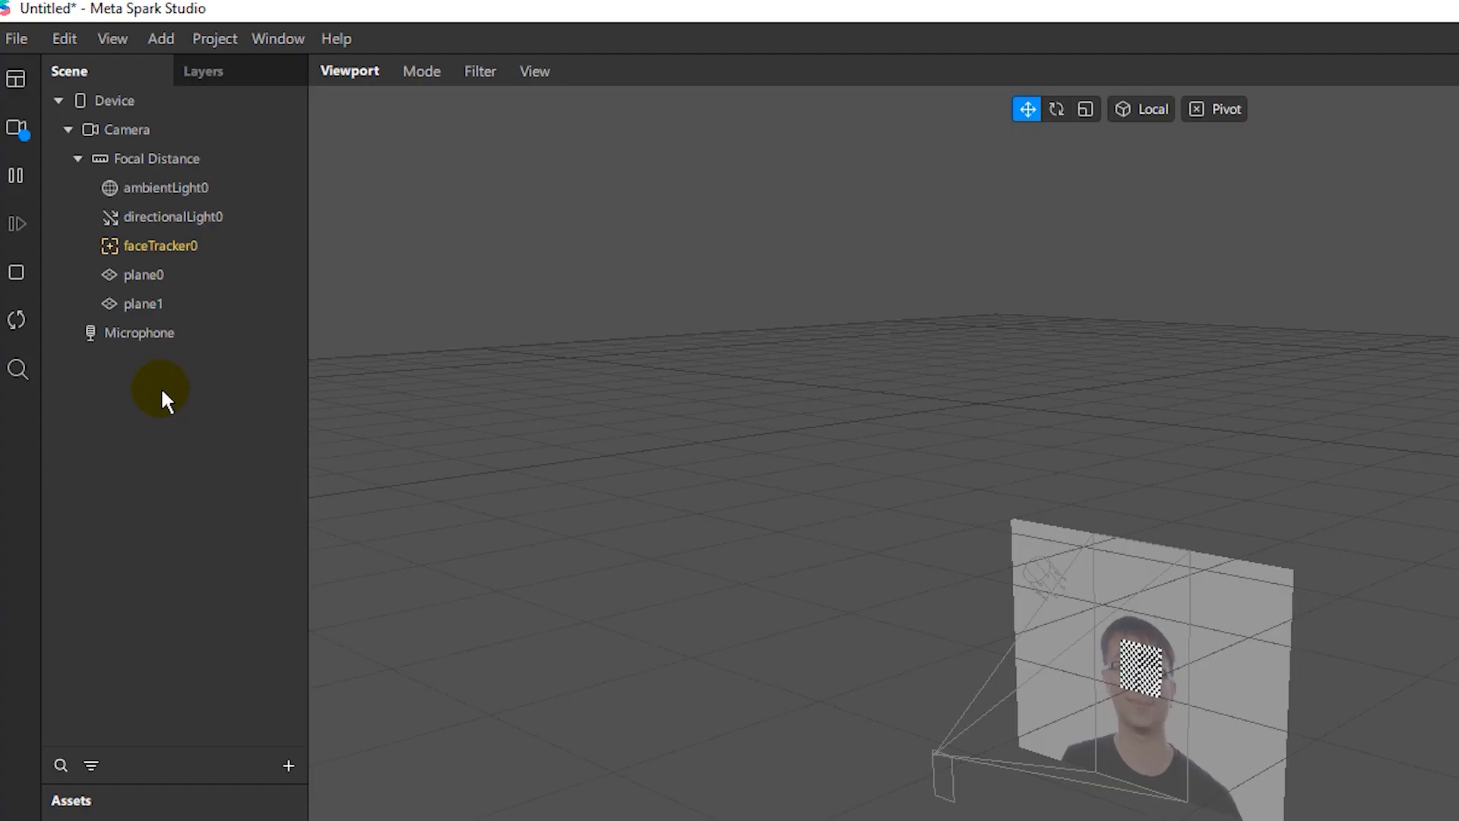
{"action": "double_click", "coordinate": [180, 275]}
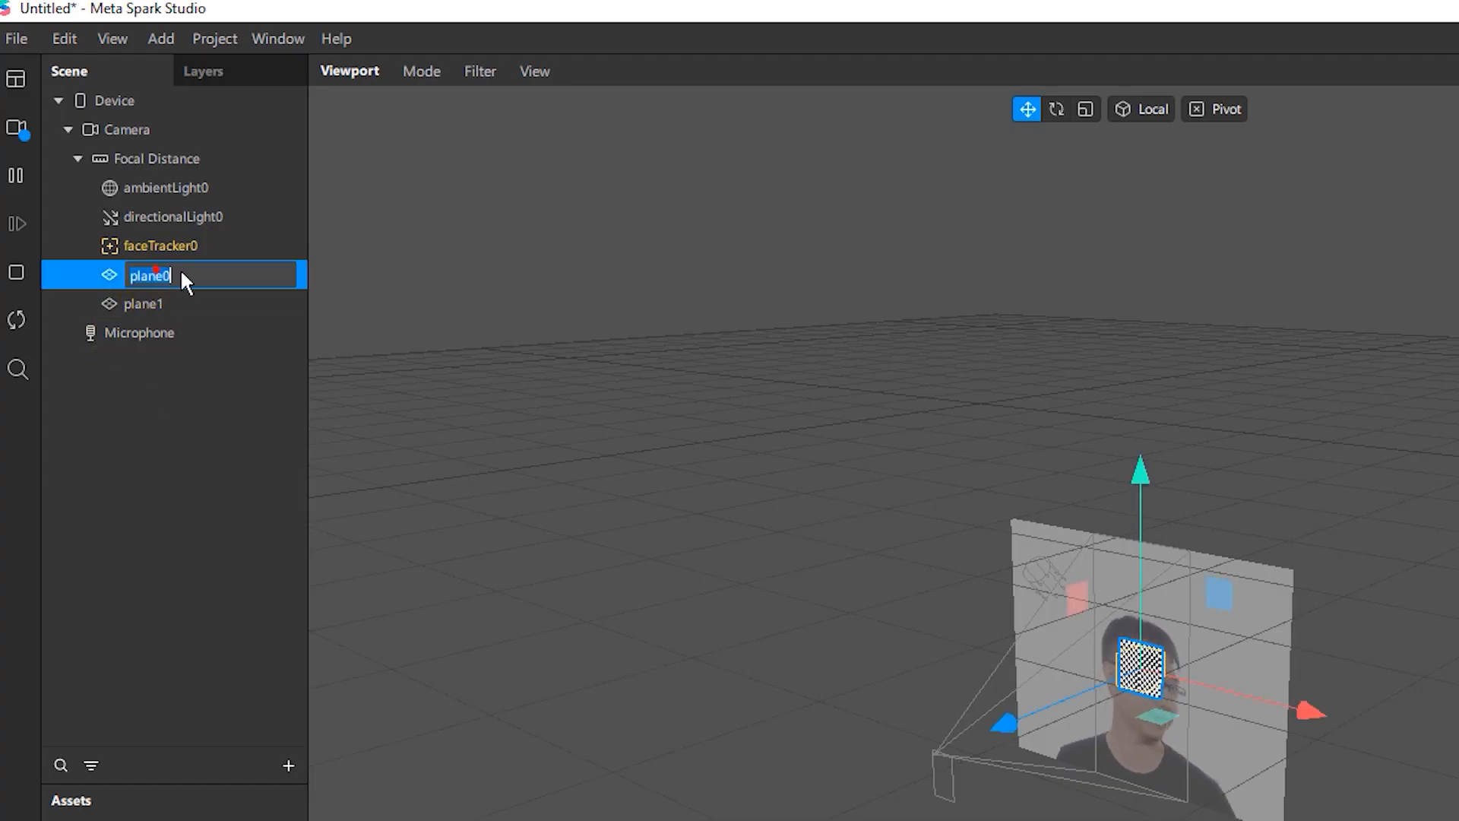
{"action": "type", "text": "d"}
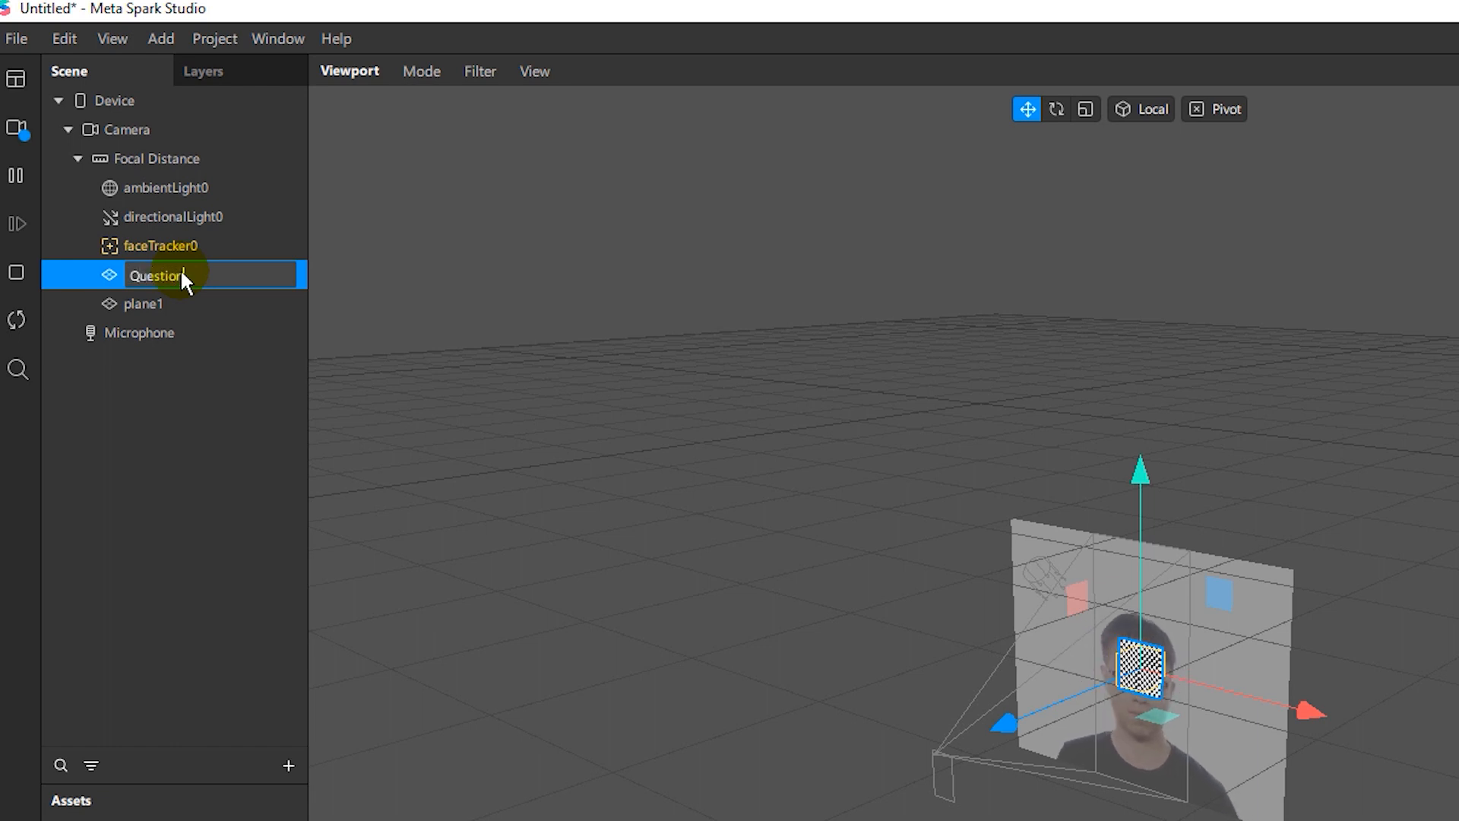
{"action": "left_click", "coordinate": [182, 305]}
{"action": "double_click", "coordinate": [168, 302]}
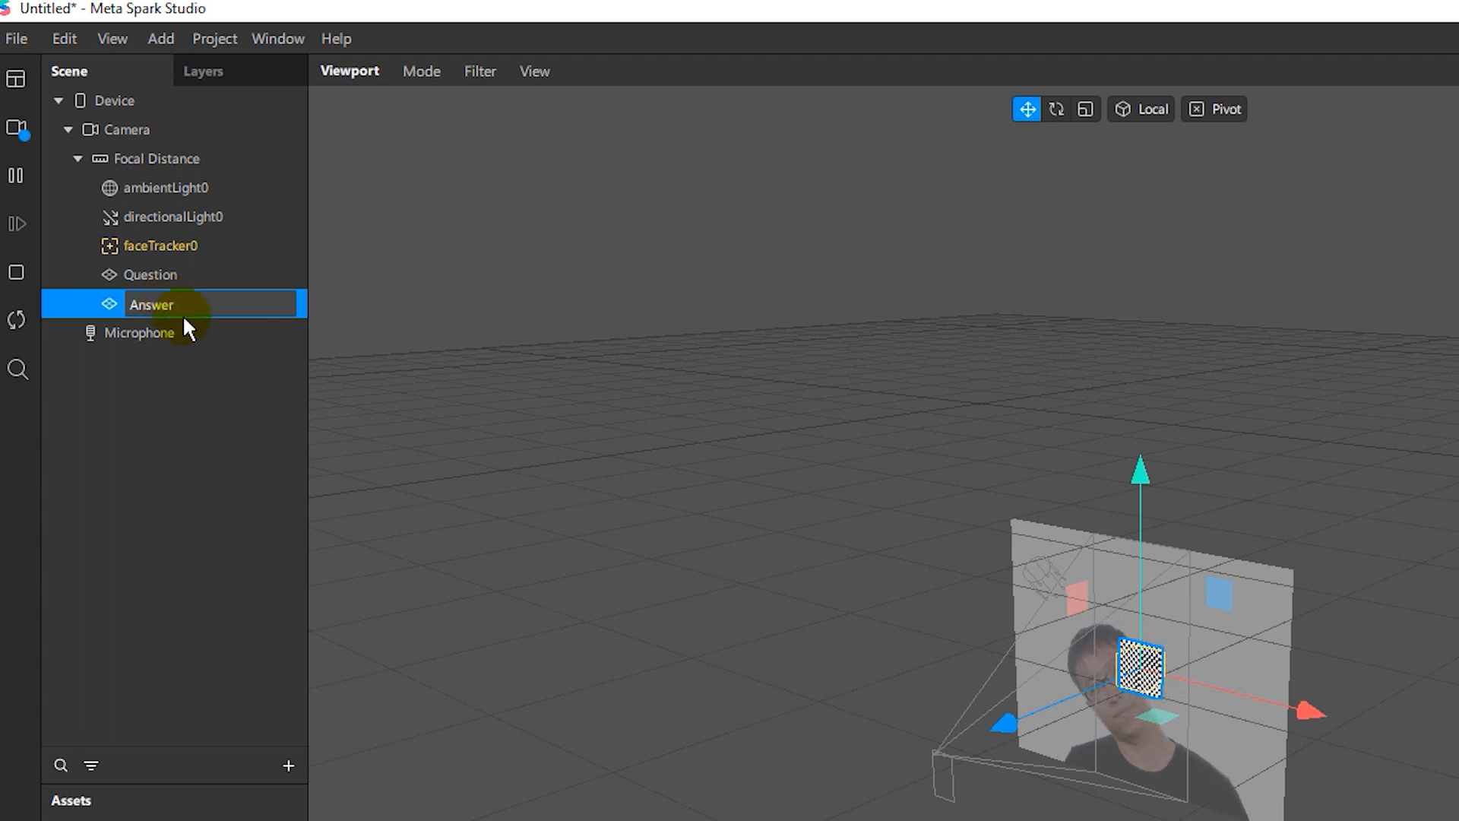
{"action": "left_click", "coordinate": [201, 383]}
Add a null object to the scene and nest the Question and Answer planes inside it.
{"action": "right_click", "coordinate": [181, 374]}
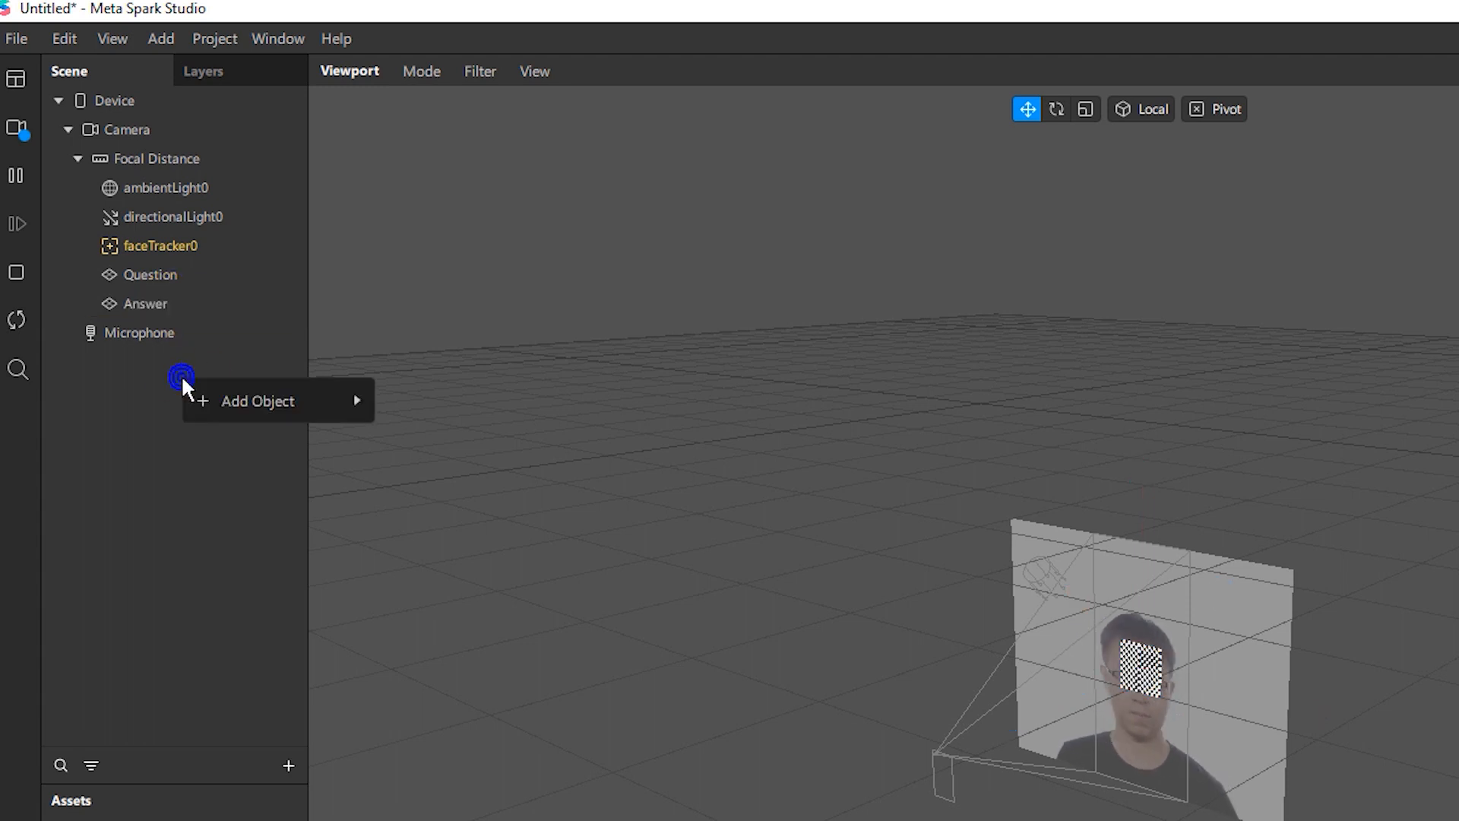
{"action": "mouse_move", "coordinate": [190, 399]}
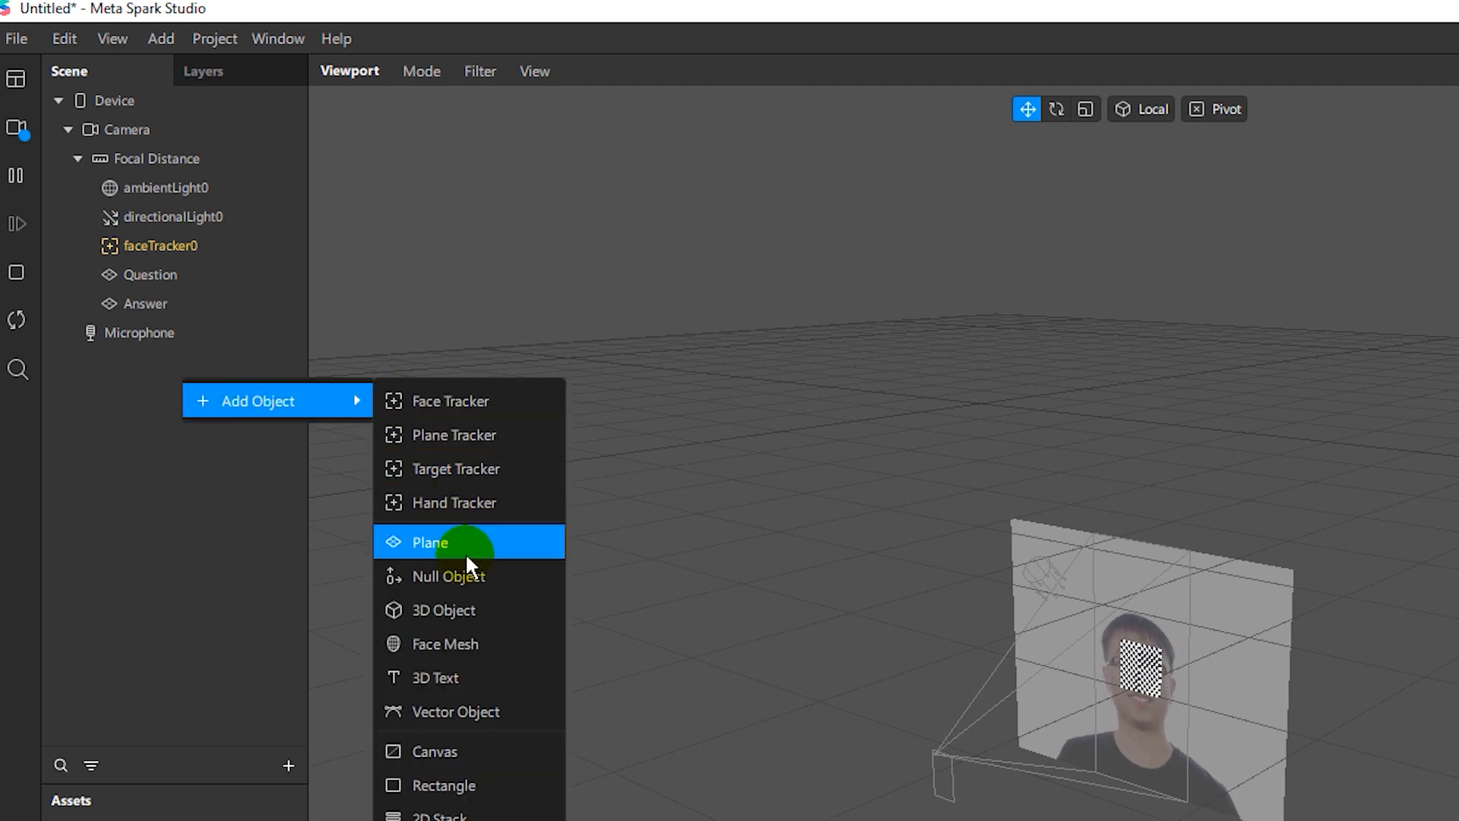
{"action": "left_click", "coordinate": [465, 576]}
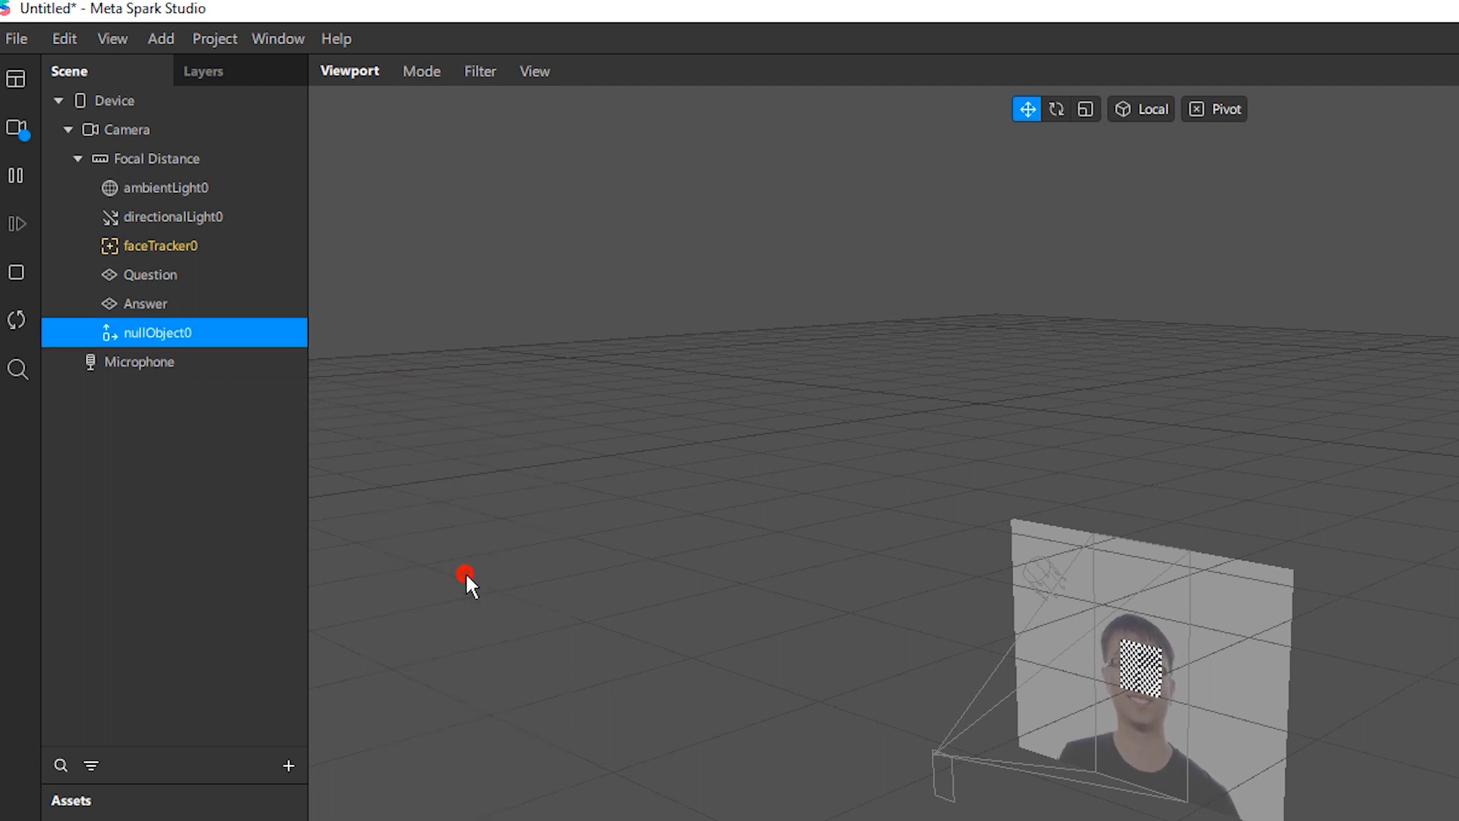
{"action": "left_click", "coordinate": [163, 299]}
{"action": "left_click", "coordinate": [162, 277], "text": "shift"}
{"action": "left_click_drag", "start_coordinate": [156, 301], "coordinate": [162, 335]}
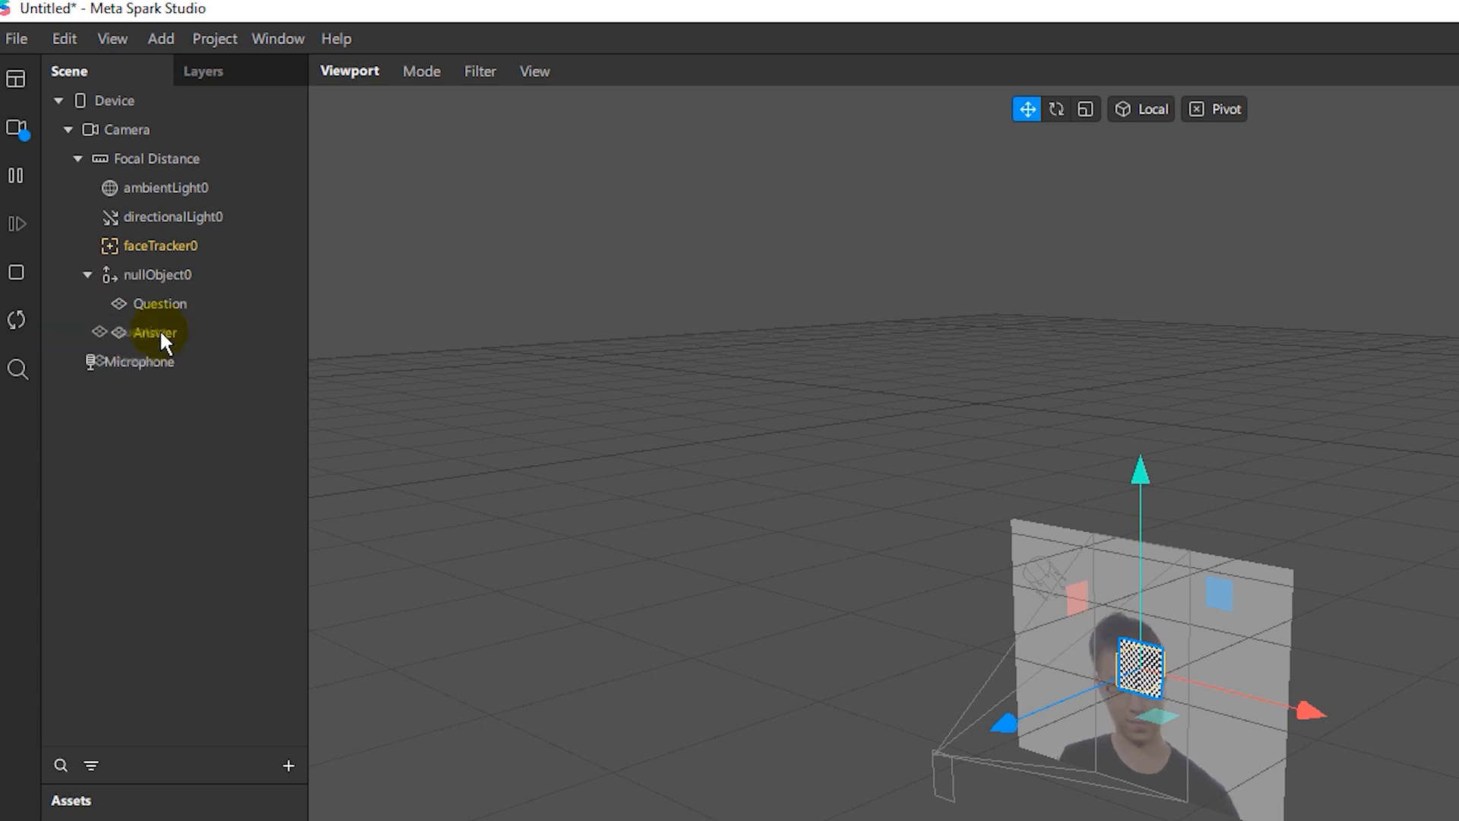
Nest the null object, with its two planes, under the face tracker.
{"action": "left_click_drag", "start_coordinate": [164, 267], "coordinate": [159, 243]}
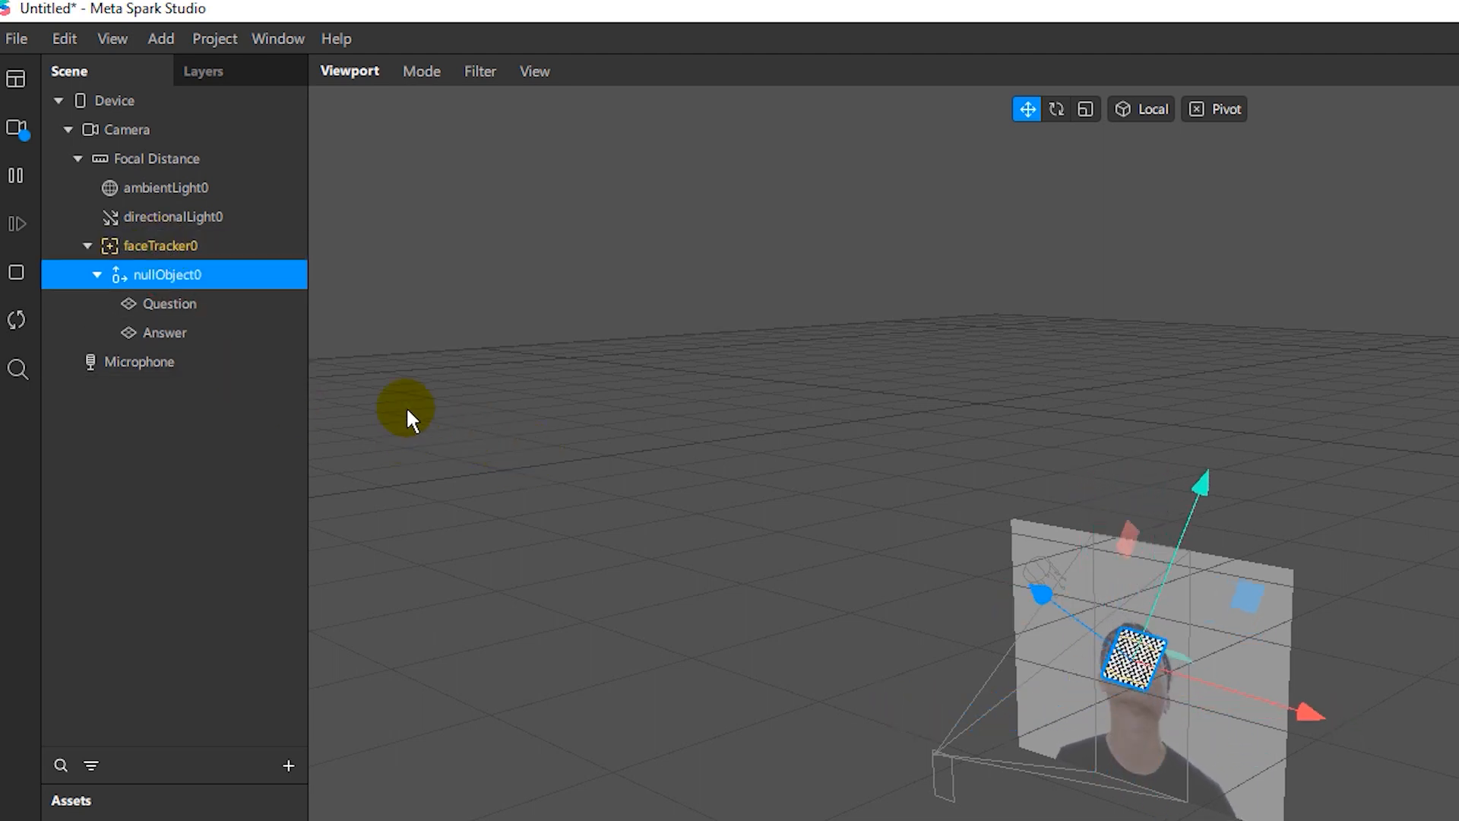
{"action": "left_click", "coordinate": [88, 246]}
{"action": "left_click", "coordinate": [88, 245]}
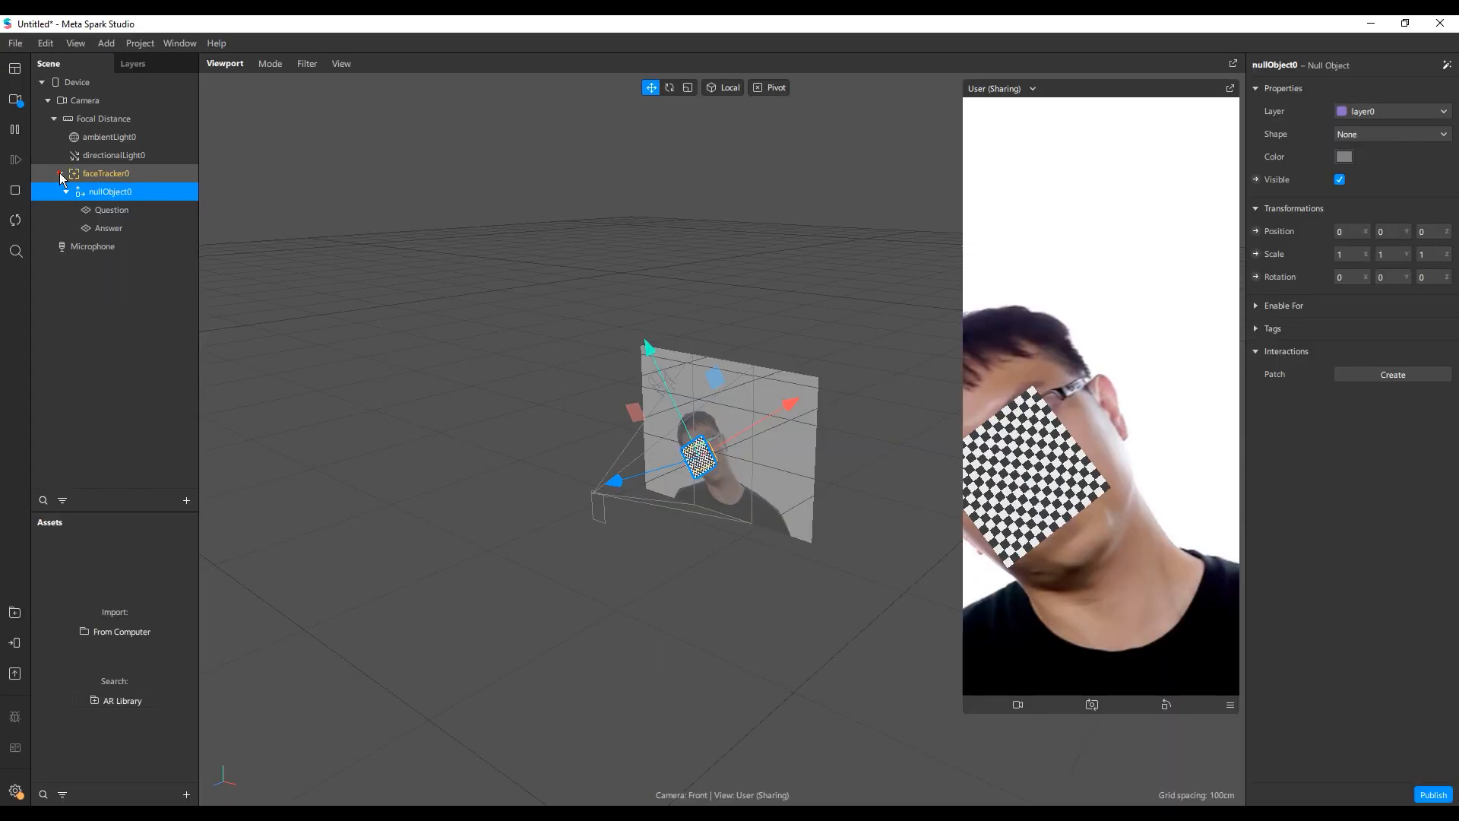
Move the null object above the head, about 0.18 up in Y, and resize it to fit there.
{"action": "left_click", "coordinate": [741, 380]}
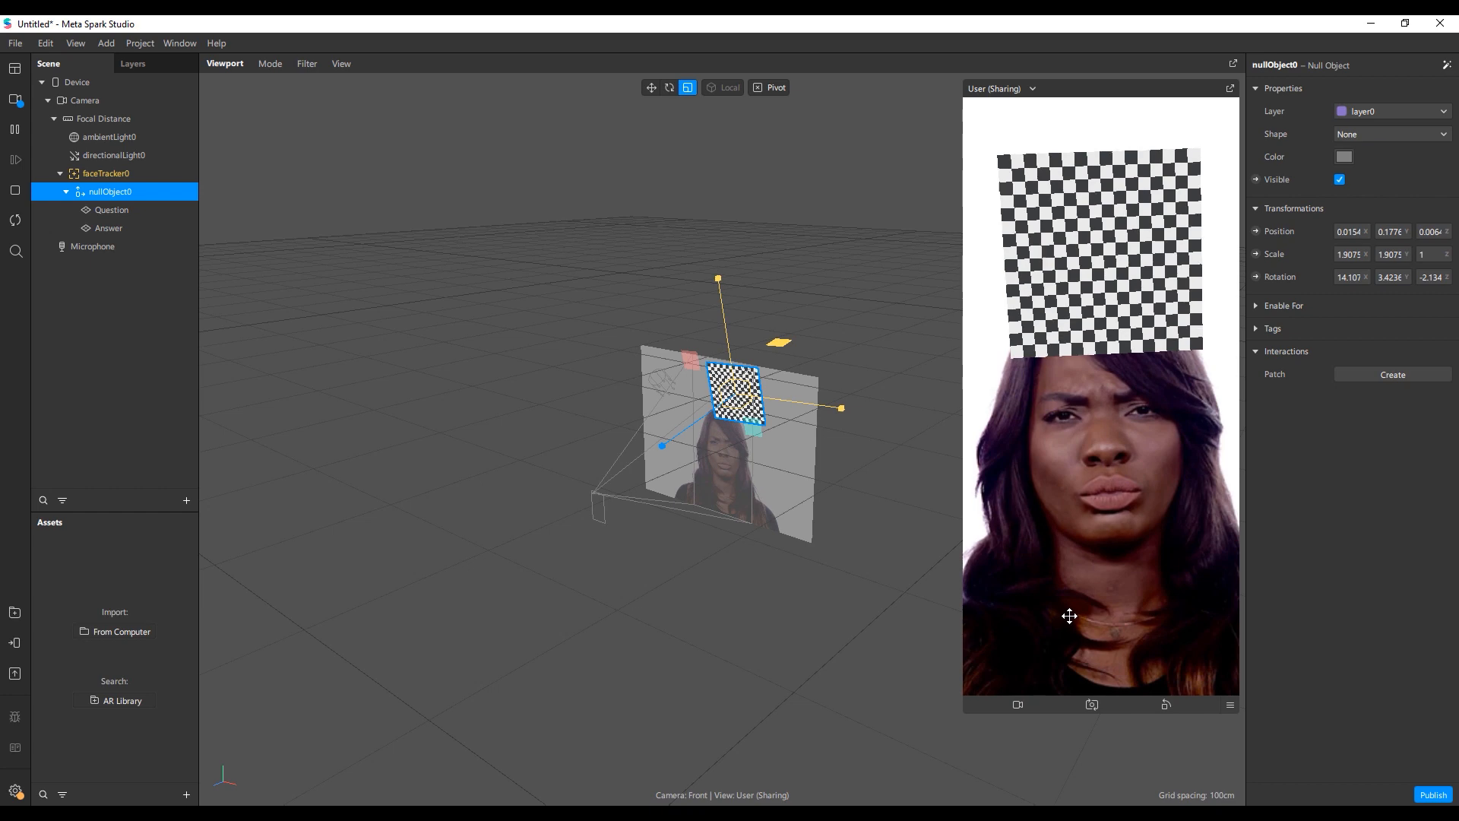
{"action": "left_click_drag", "start_coordinate": [1069, 616], "coordinate": [1000, 635]}
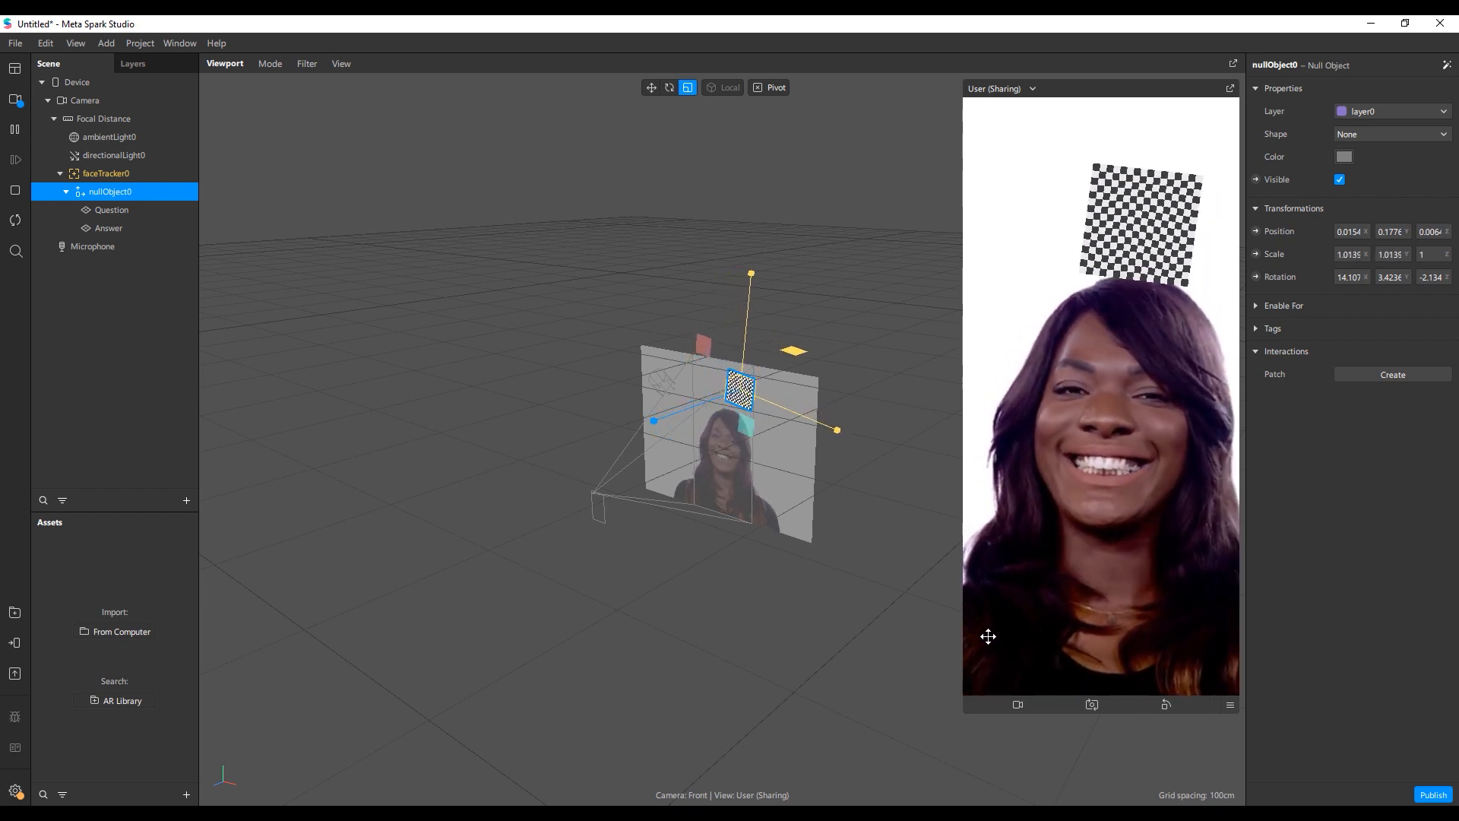
{"action": "left_click_drag", "start_coordinate": [1008, 635], "coordinate": [1020, 635]}
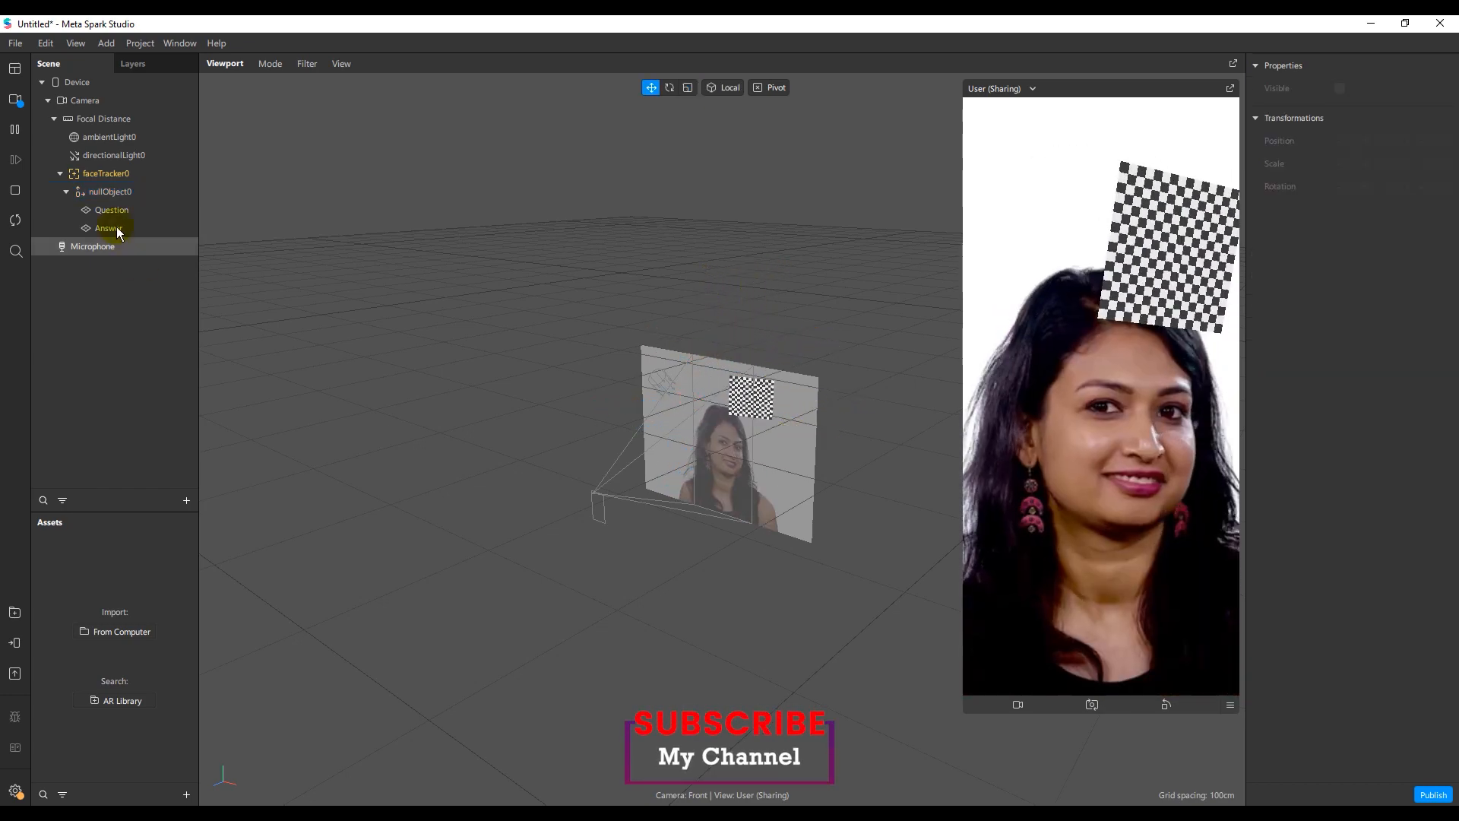
Create a new material on the Question plane and rename the material Question.
{"action": "left_click", "coordinate": [112, 210]}
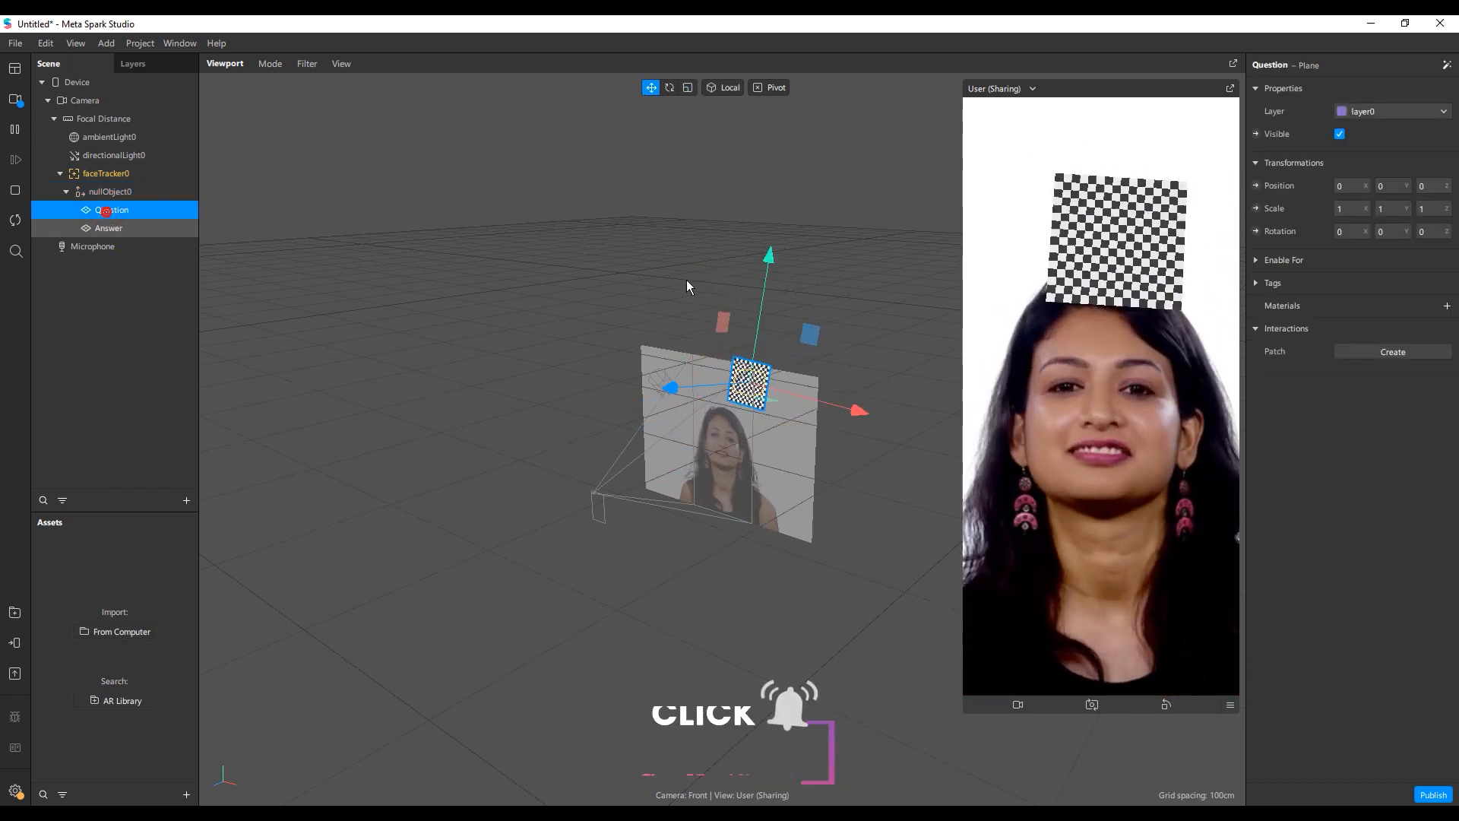
{"action": "left_click", "coordinate": [1447, 305]}
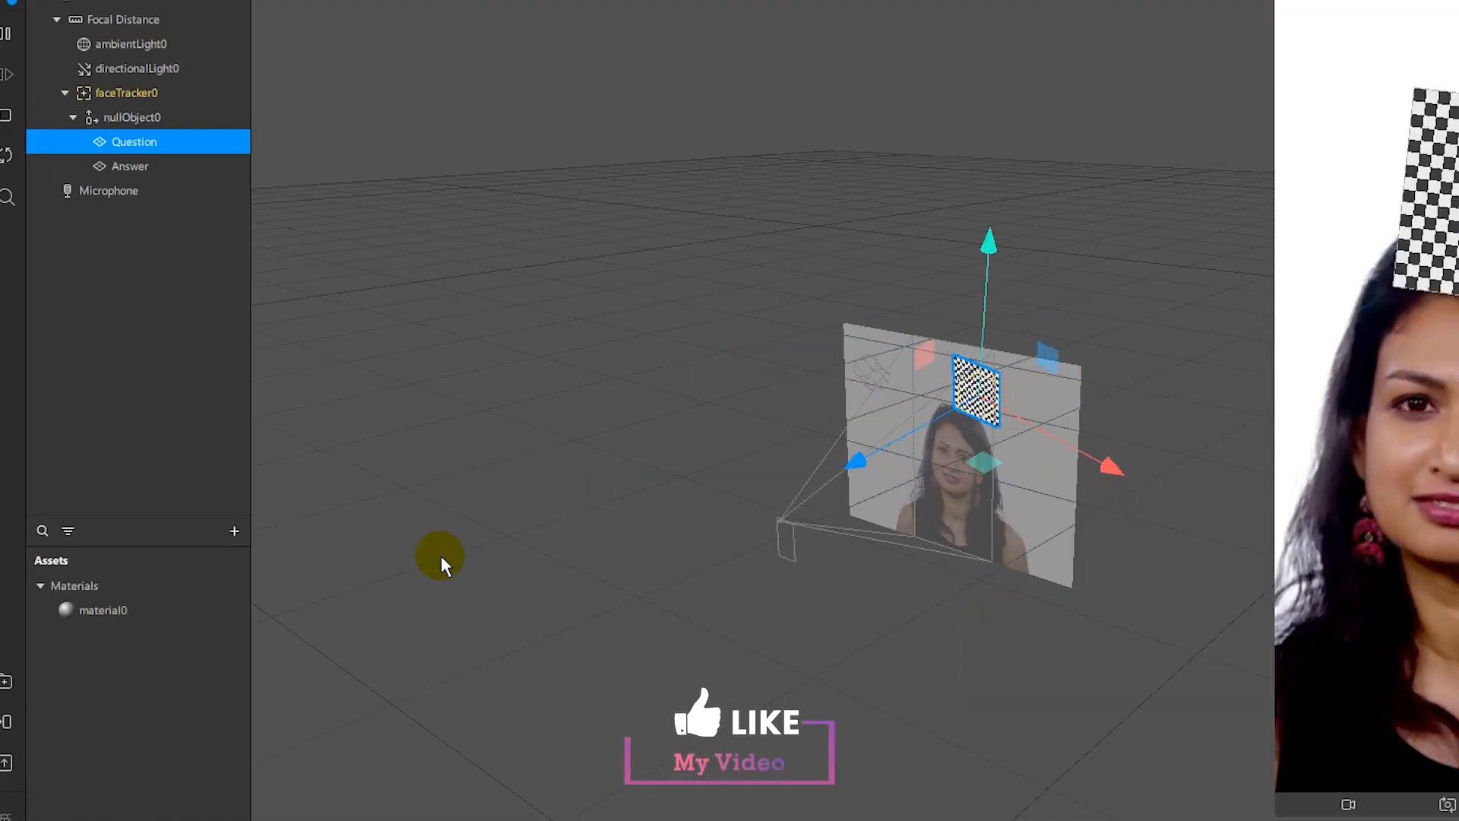
{"action": "left_click", "coordinate": [111, 559]}
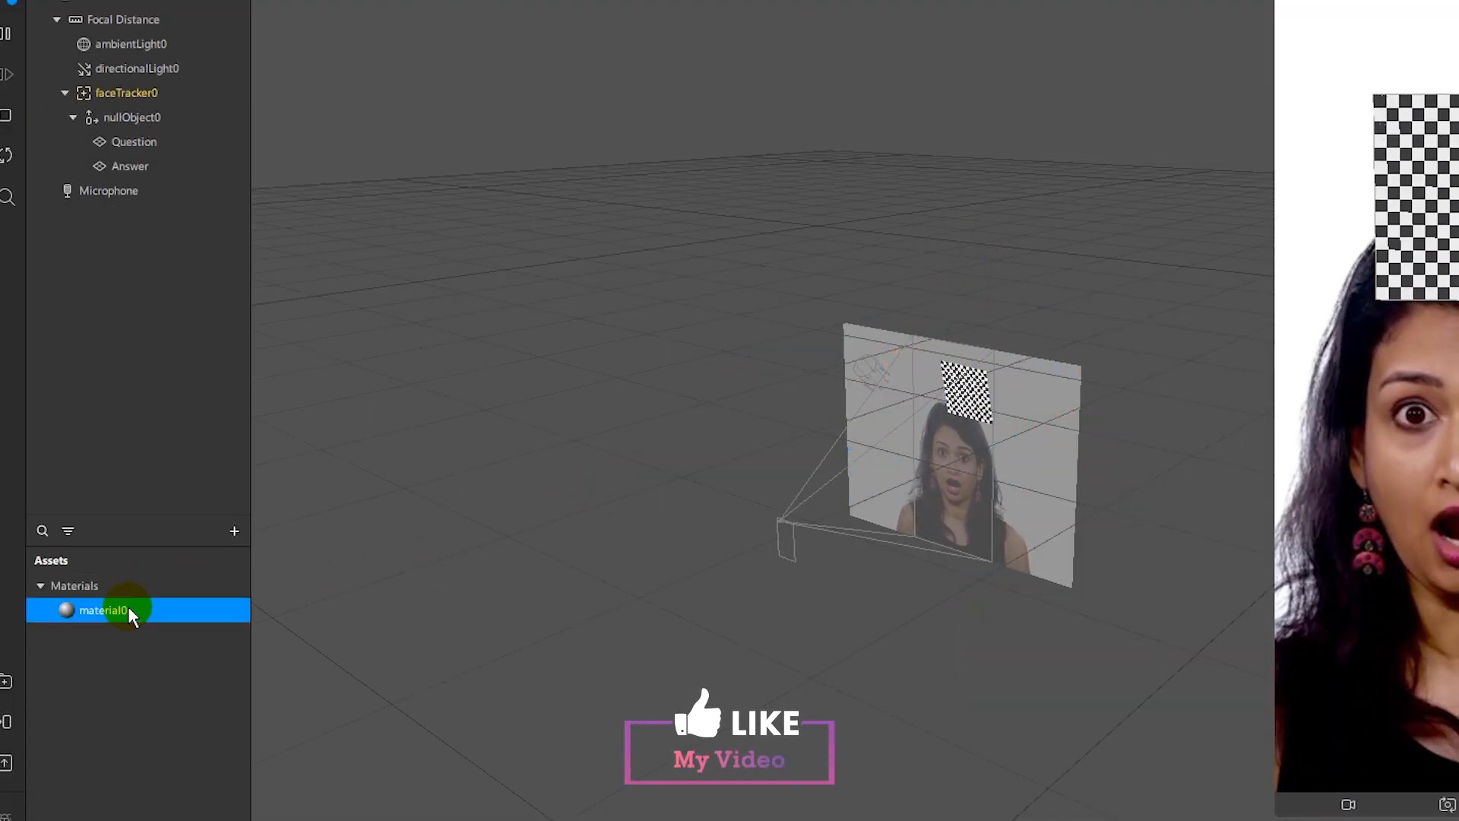
{"action": "double_click", "coordinate": [128, 606]}
{"action": "key", "text": "BackSpace"}
{"action": "type", "text": "questio"}
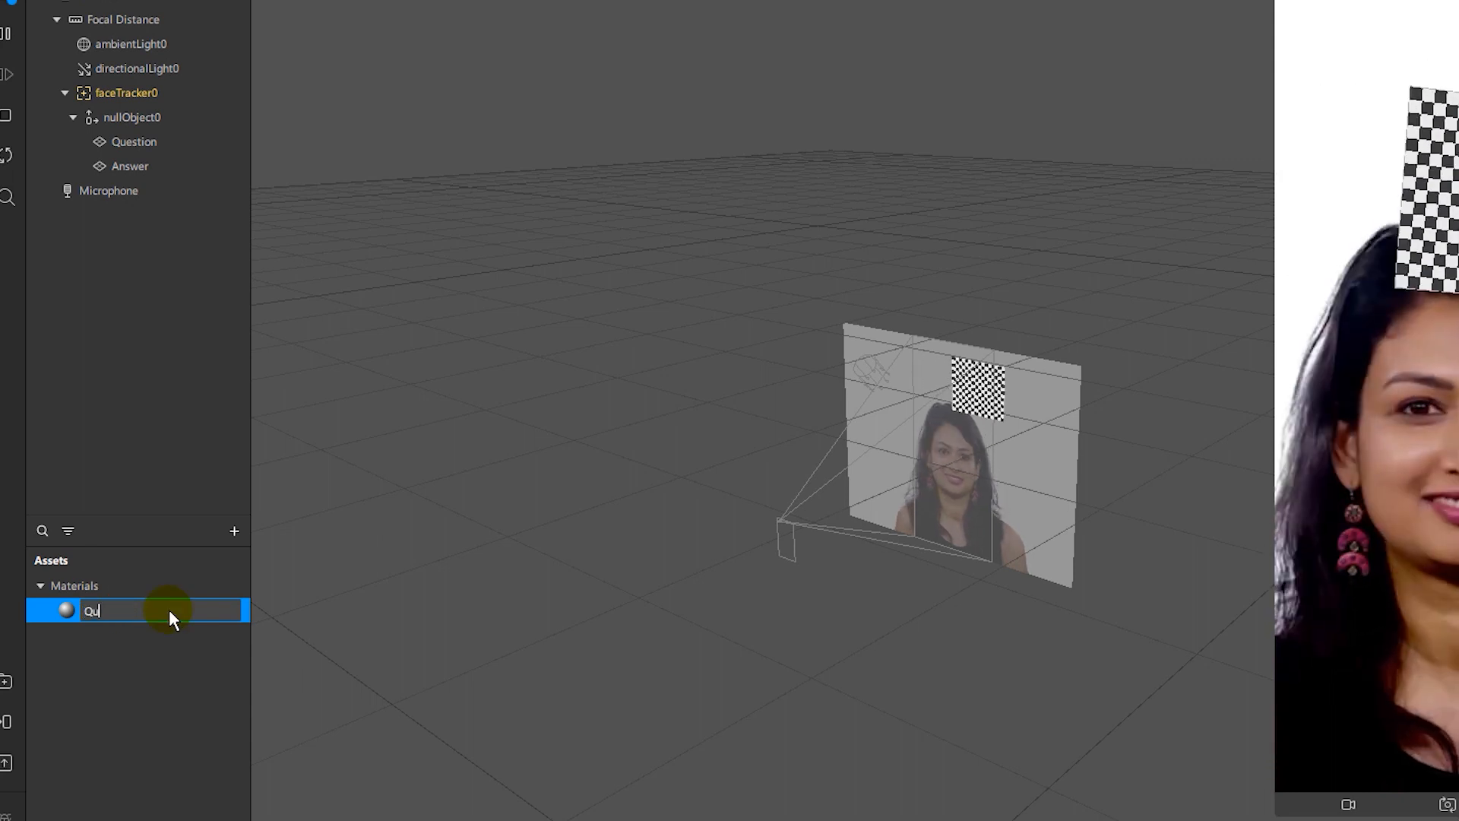
{"action": "type", "text": "n"}
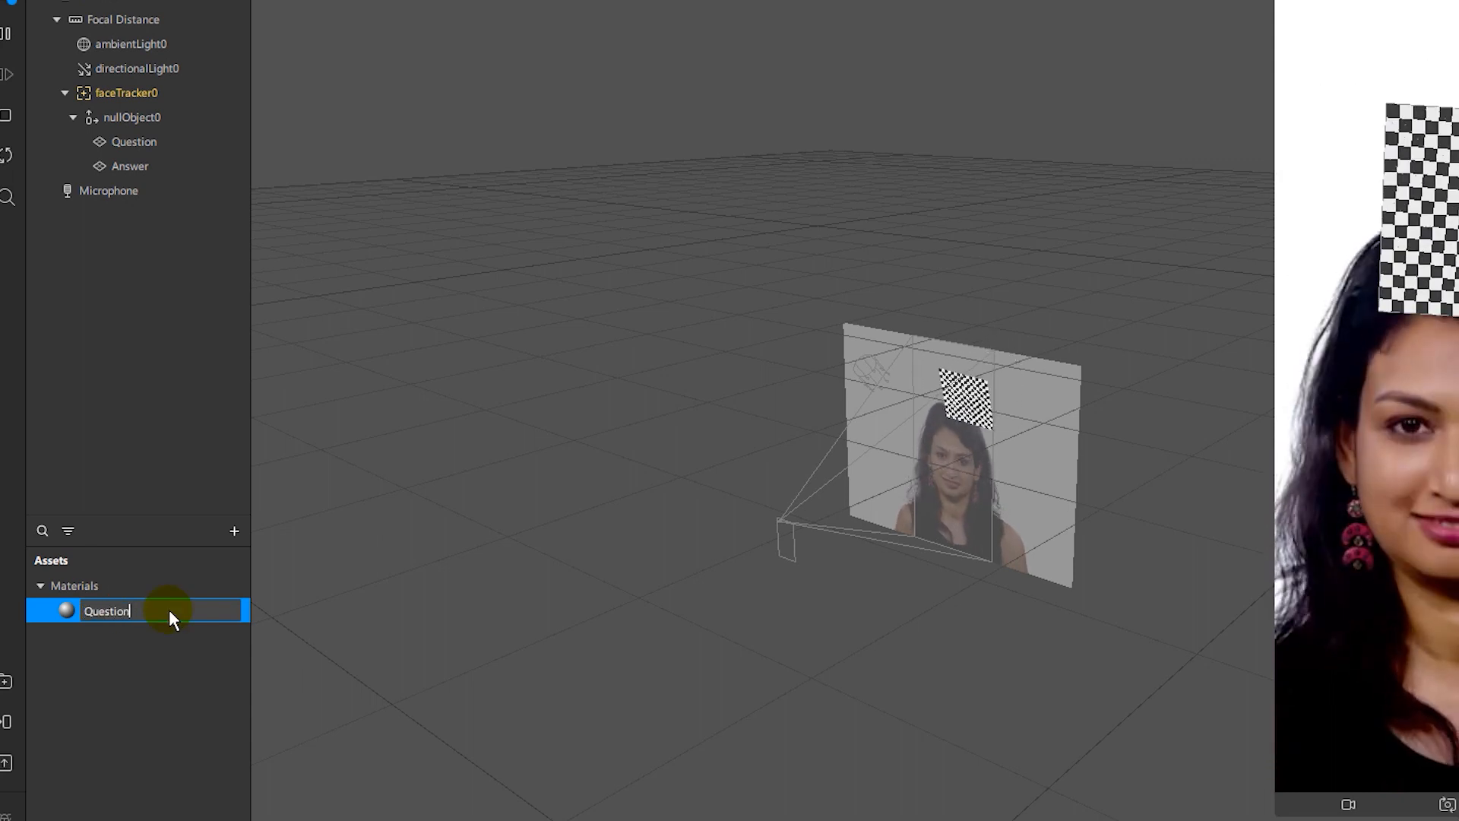
{"action": "left_click", "coordinate": [167, 640]}
Set the Question material's shader type to Flat.
{"action": "left_click", "coordinate": [150, 614]}
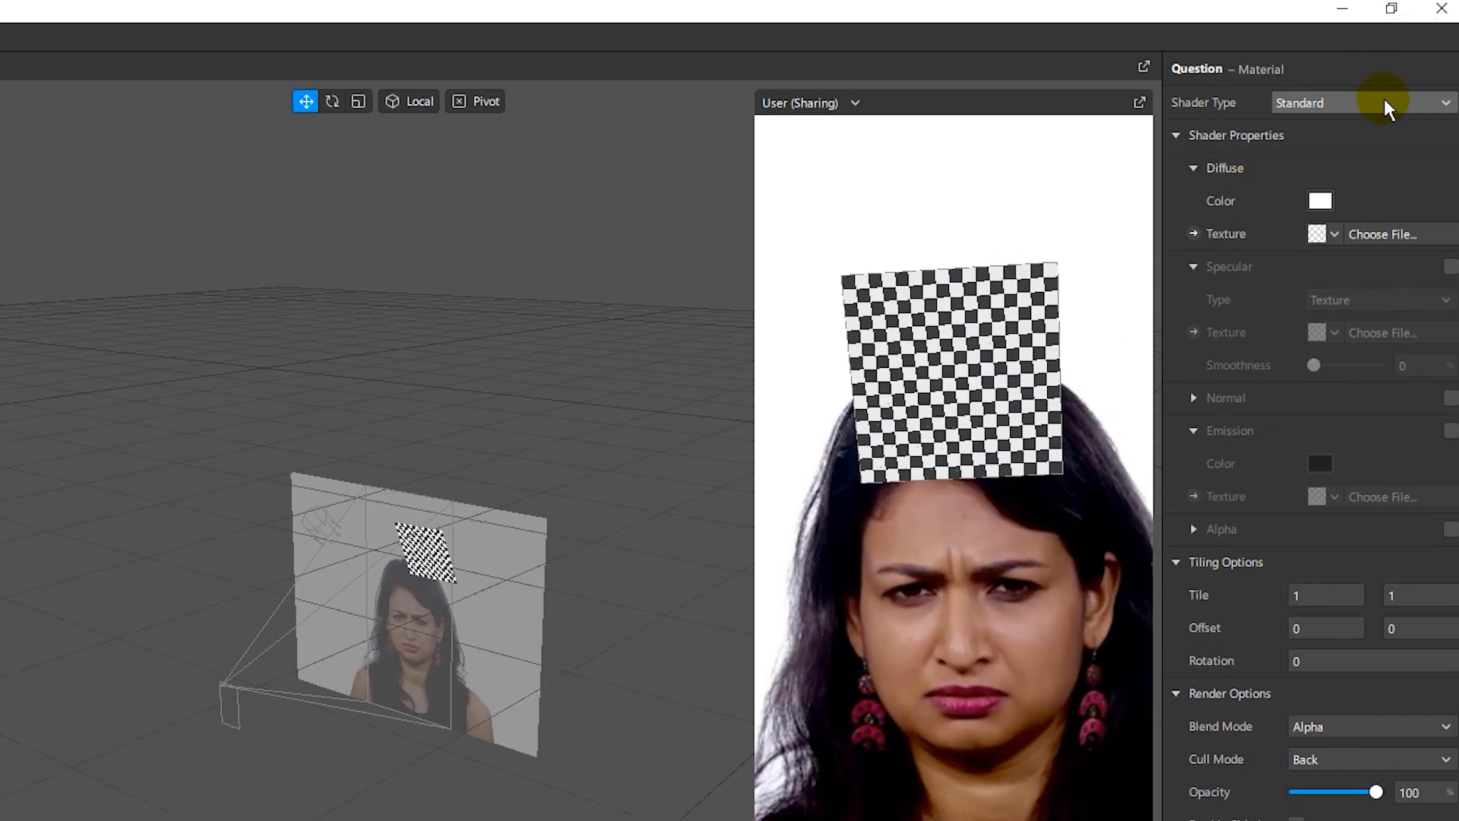
{"action": "left_click", "coordinate": [1388, 107]}
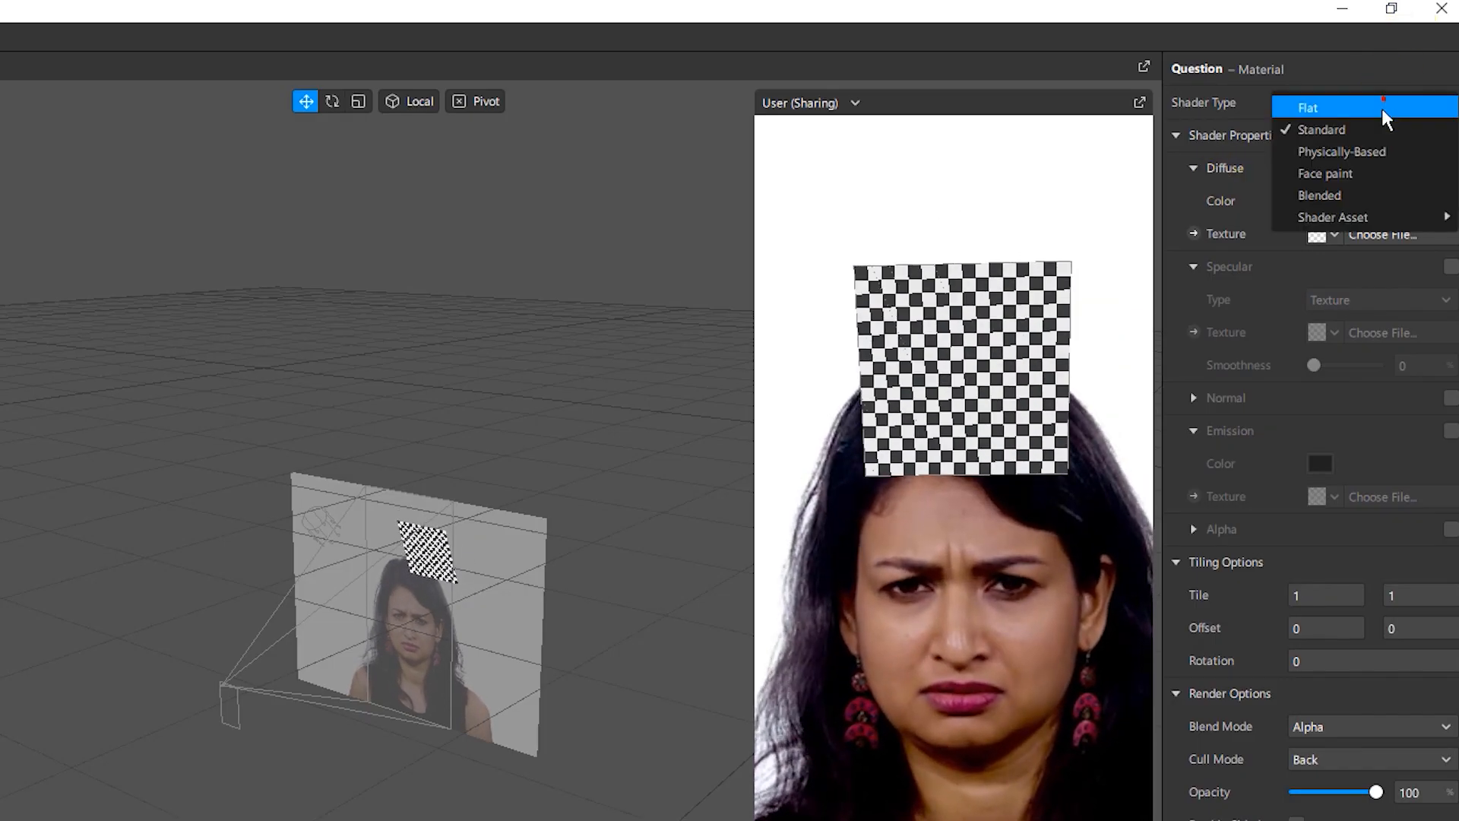
{"action": "left_click", "coordinate": [1363, 111]}
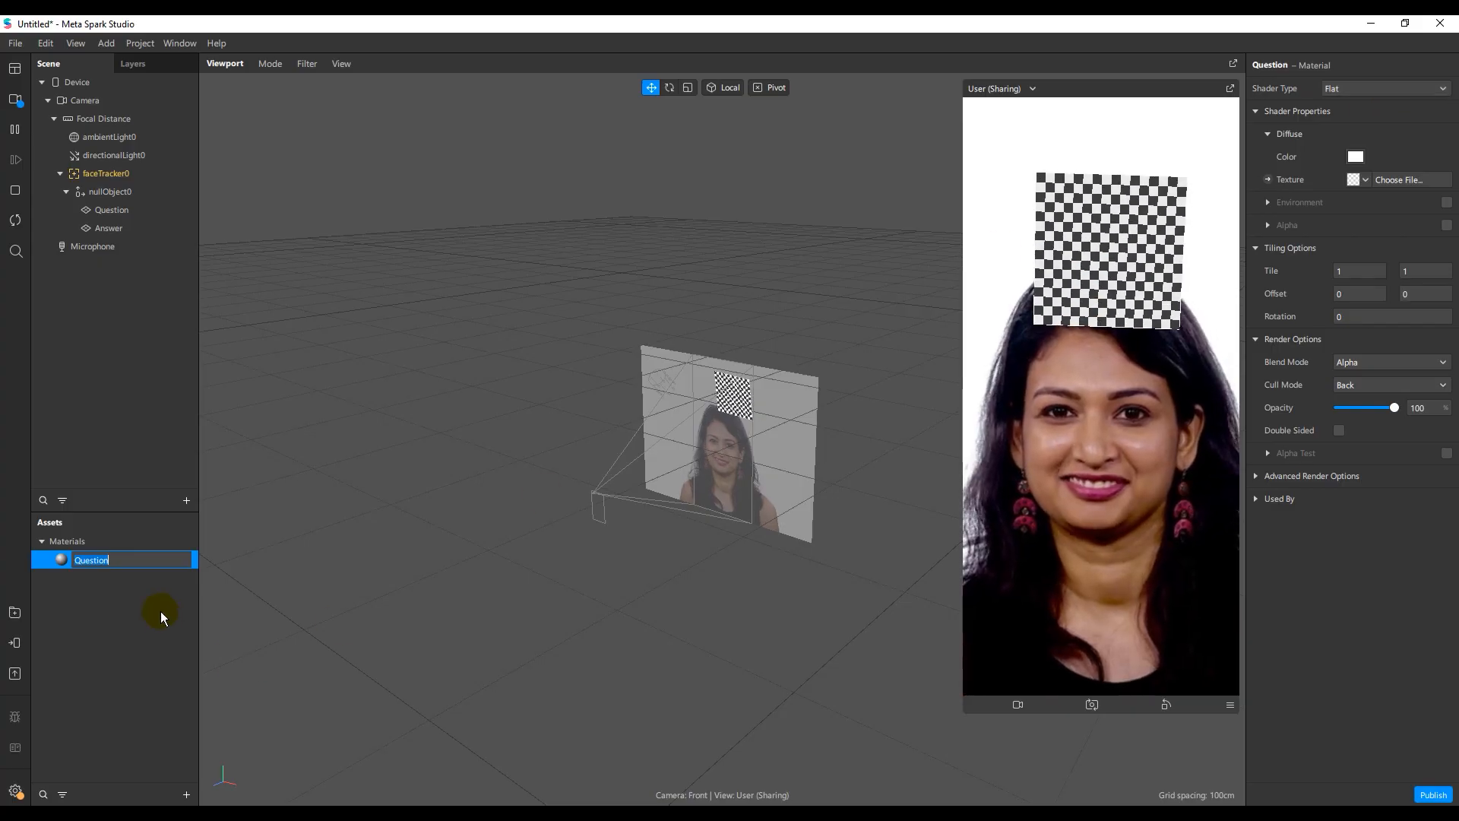
{"action": "left_click", "coordinate": [112, 592]}
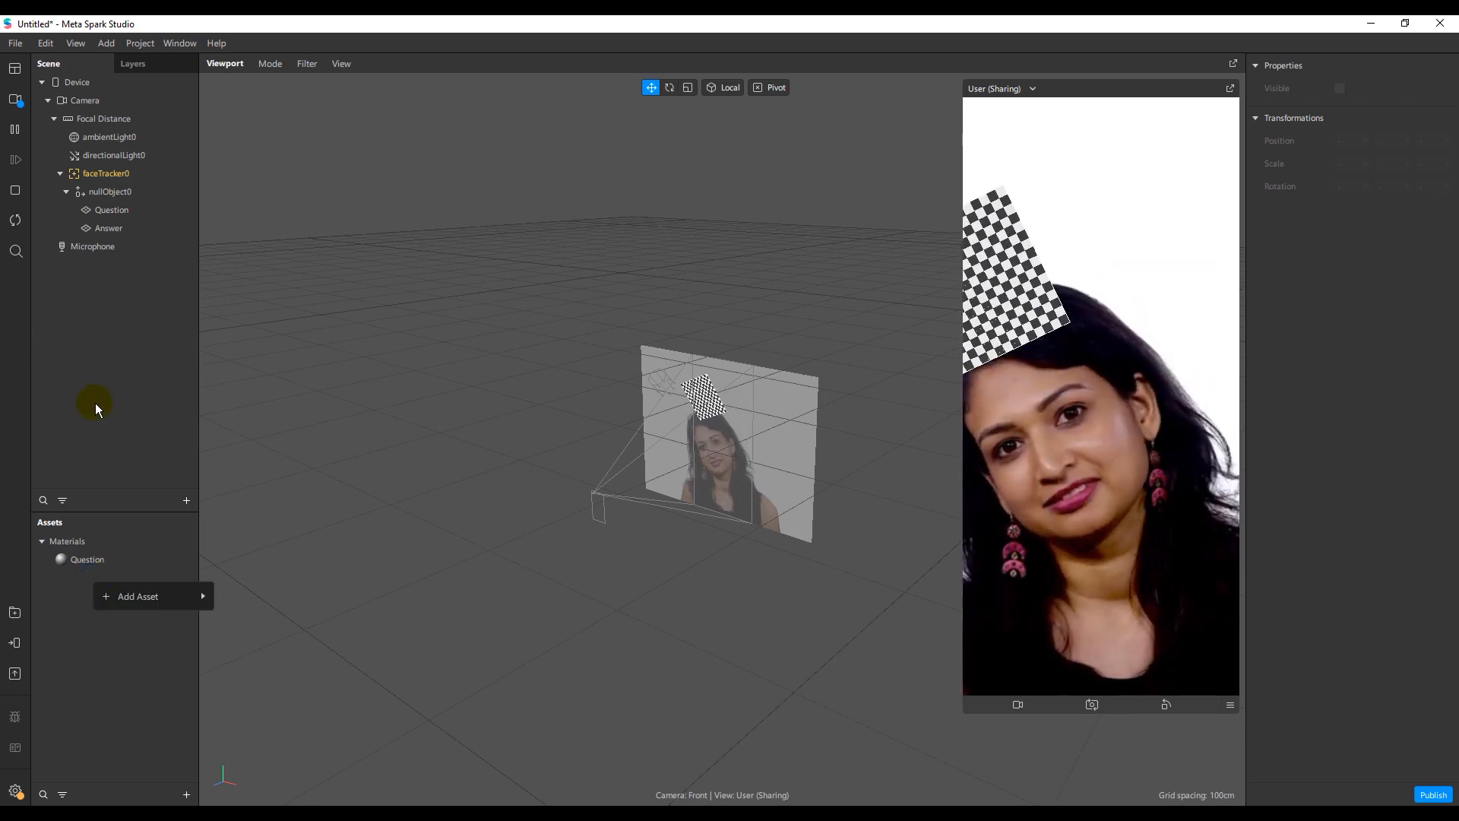
Create a new material on the Answer plane and rename the material Answer.
{"action": "left_click", "coordinate": [99, 228]}
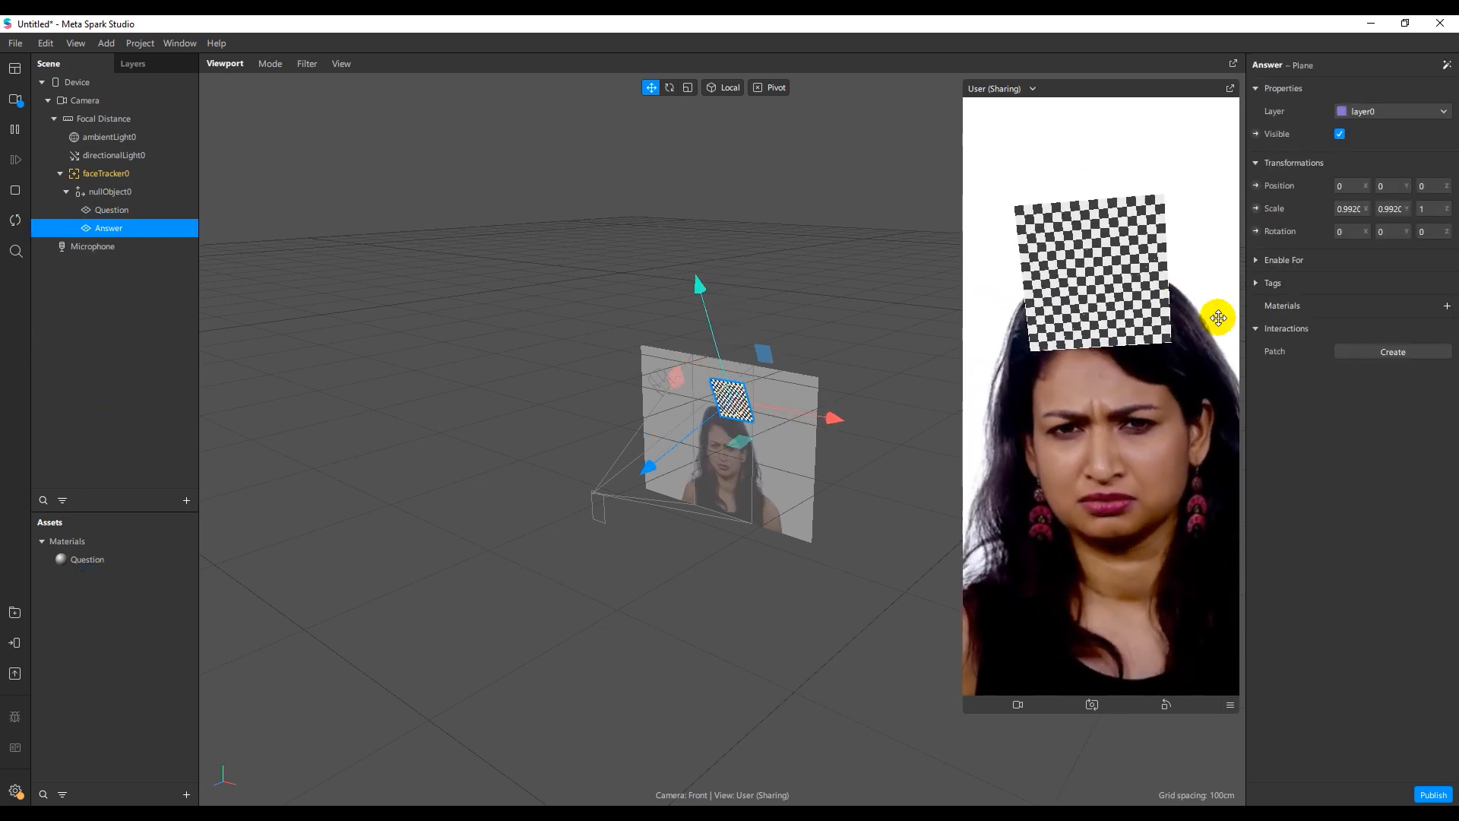
{"action": "left_click", "coordinate": [1447, 305]}
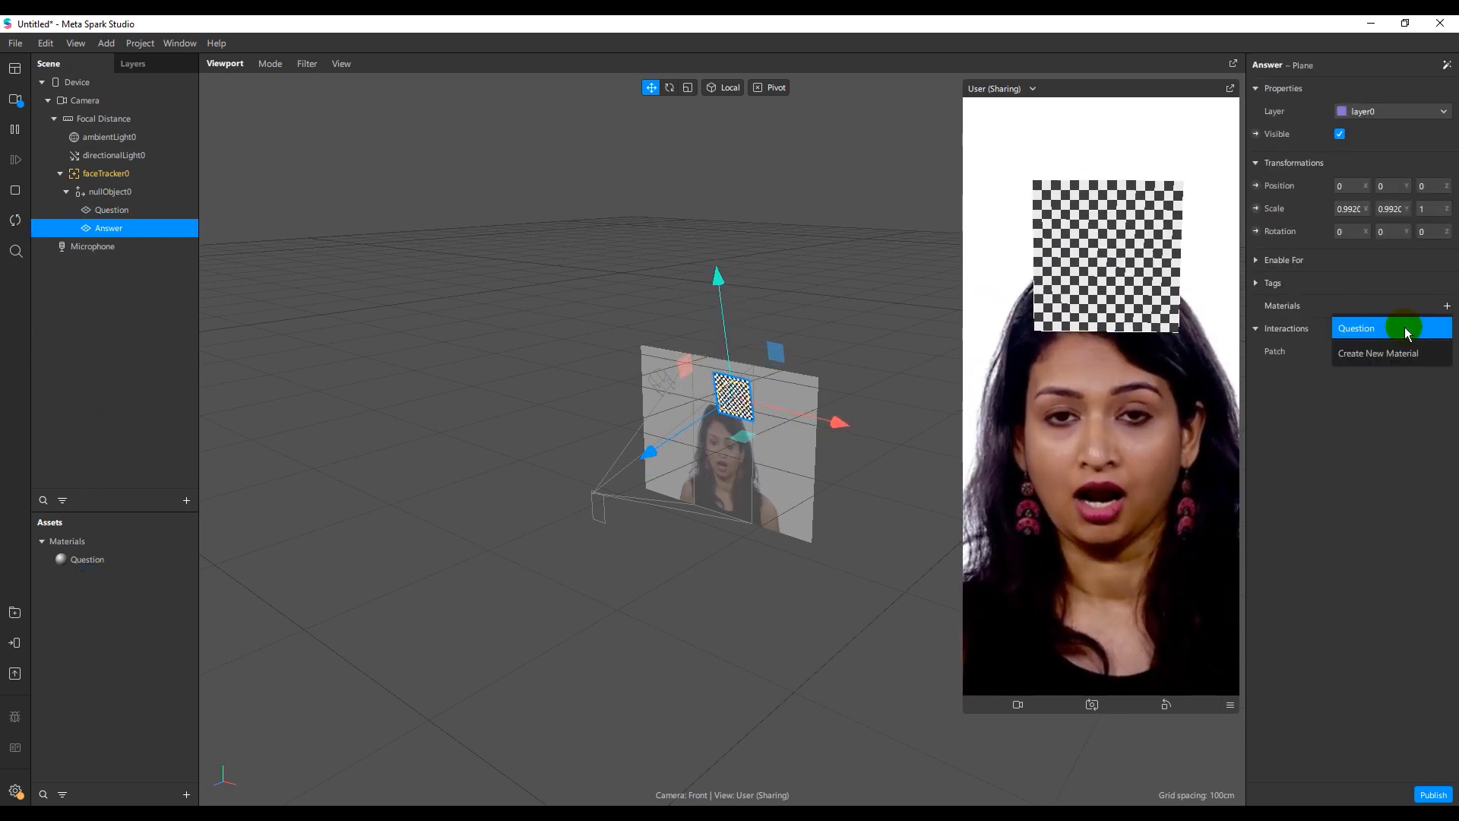
{"action": "left_click", "coordinate": [1398, 352]}
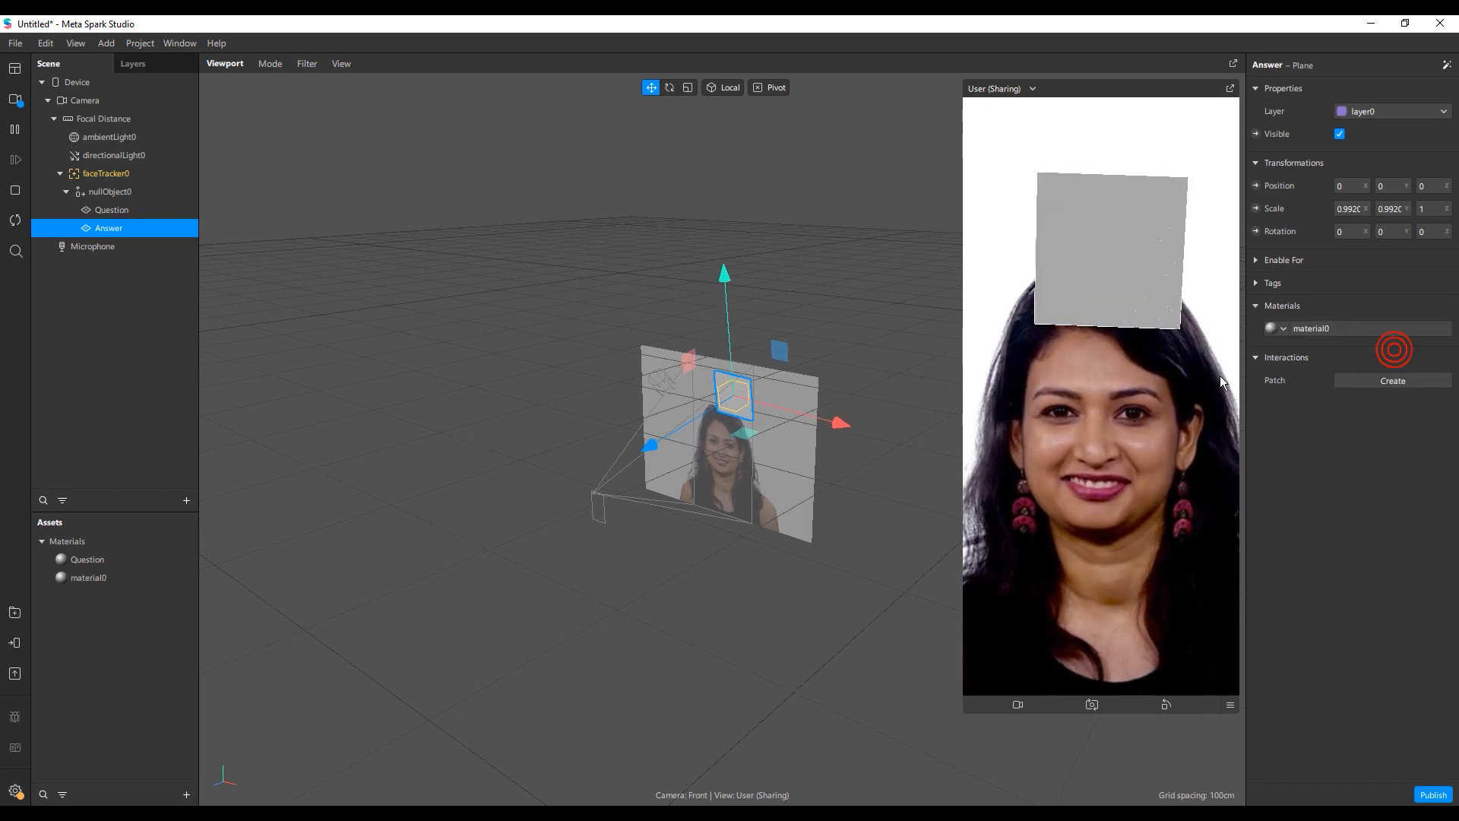
{"action": "left_click", "coordinate": [91, 579]}
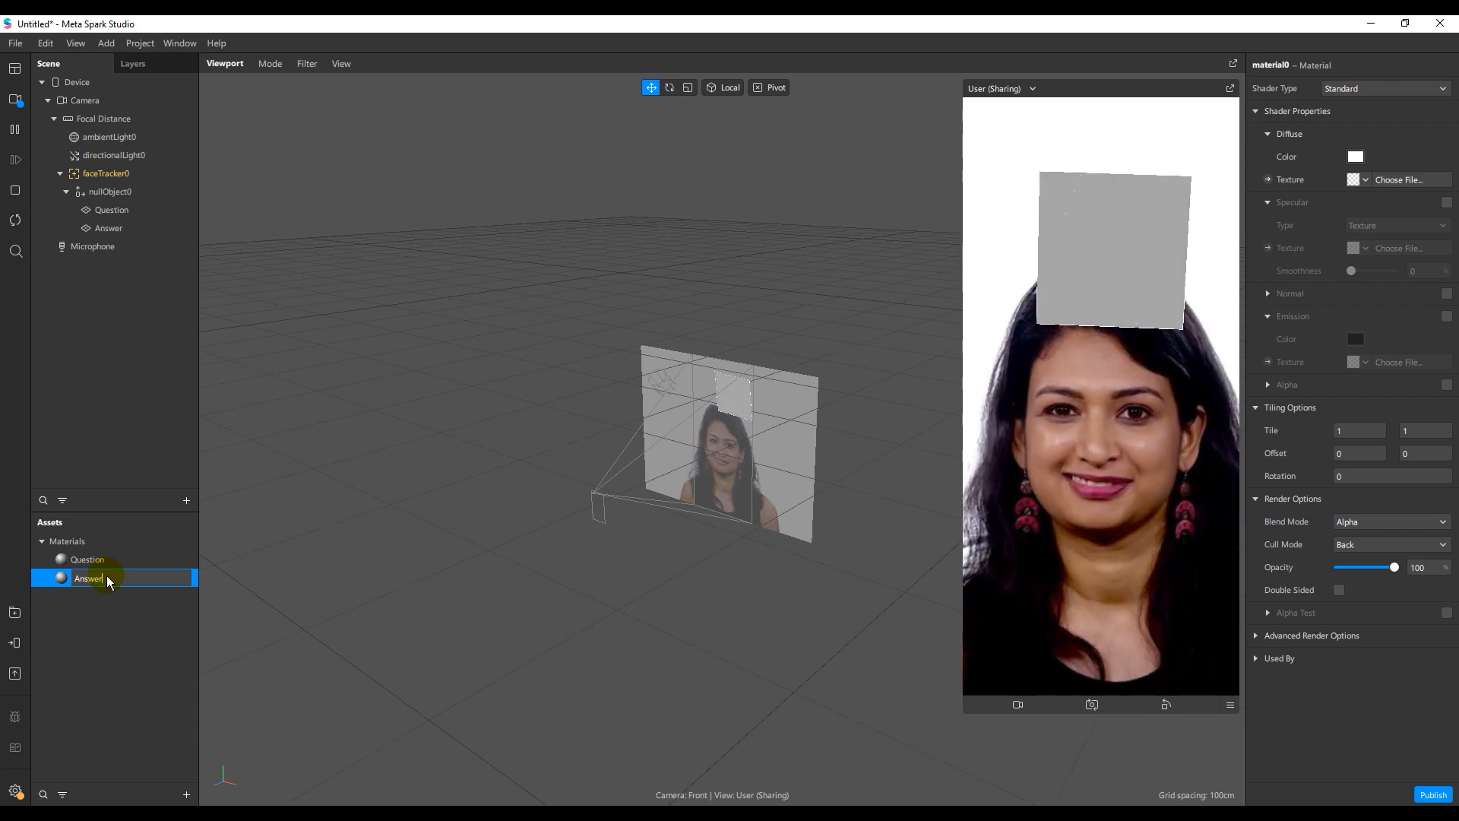
{"action": "left_click", "coordinate": [120, 618]}
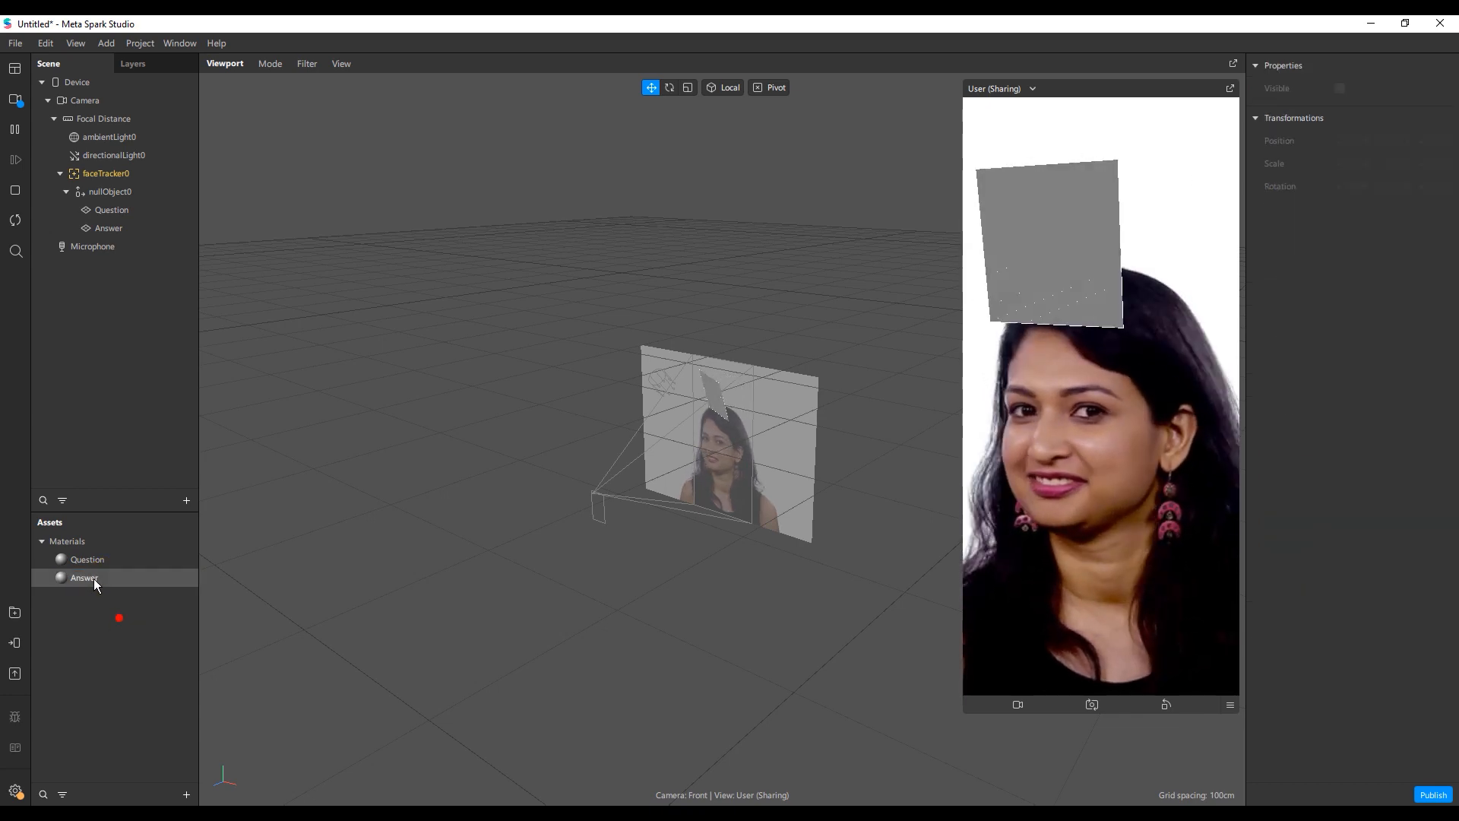
Set the Answer material's shader type to Flat.
{"action": "left_click", "coordinate": [92, 577]}
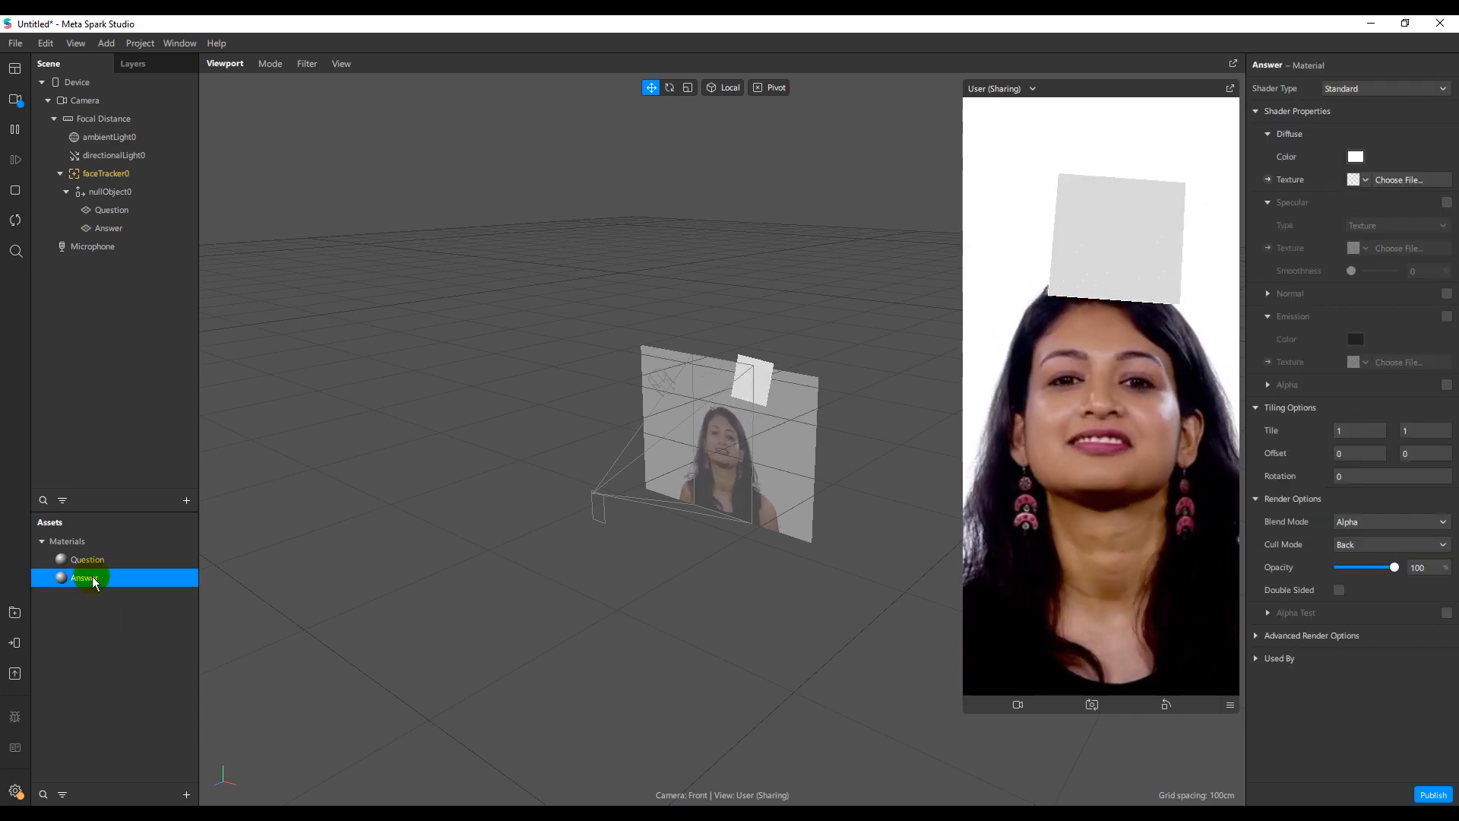
{"action": "left_click", "coordinate": [1351, 89]}
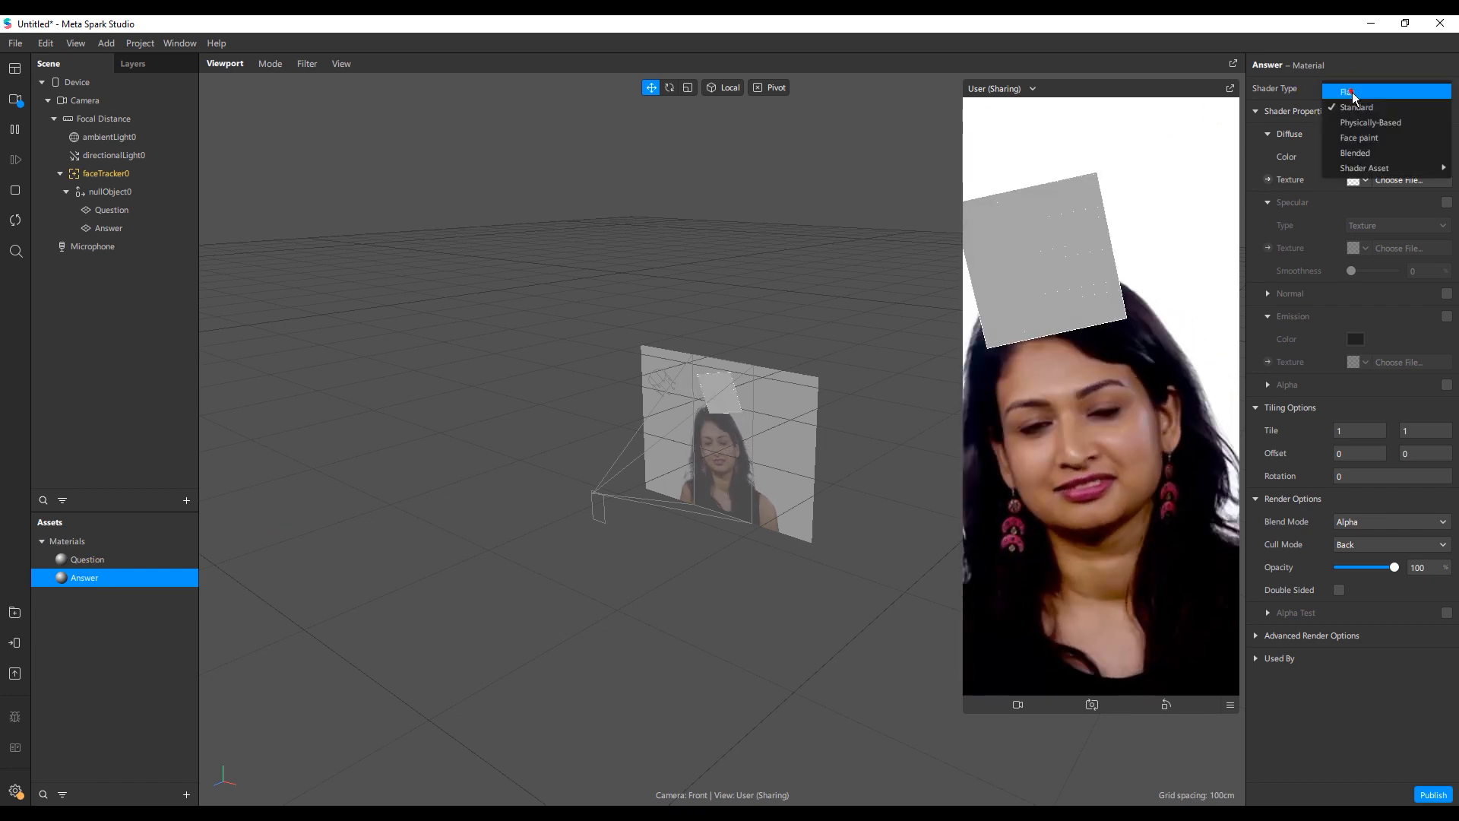
{"action": "left_click", "coordinate": [1356, 94]}
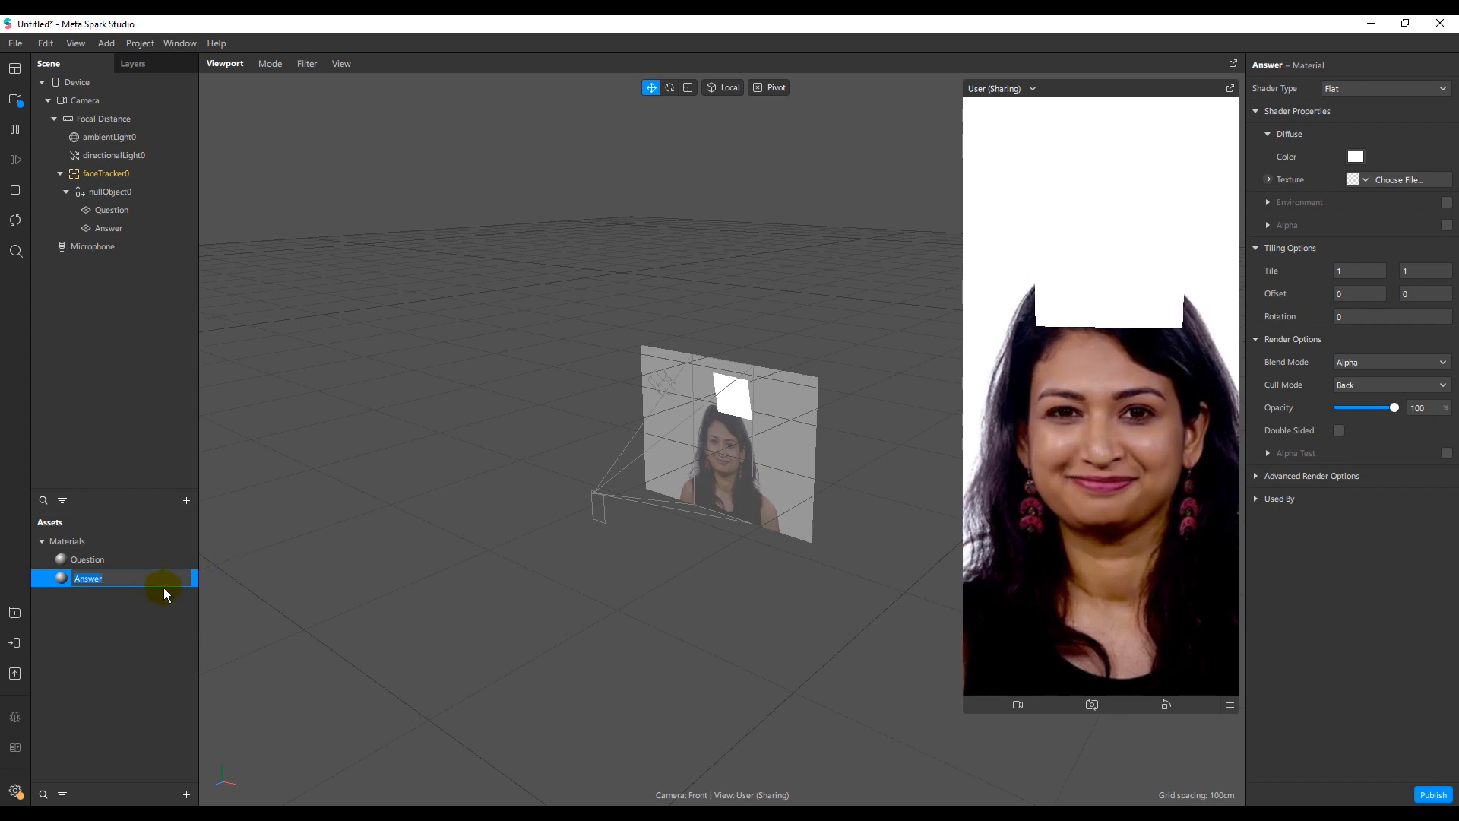
Import the image file que as the diffuse texture of the Question material.
{"action": "left_click", "coordinate": [94, 560]}
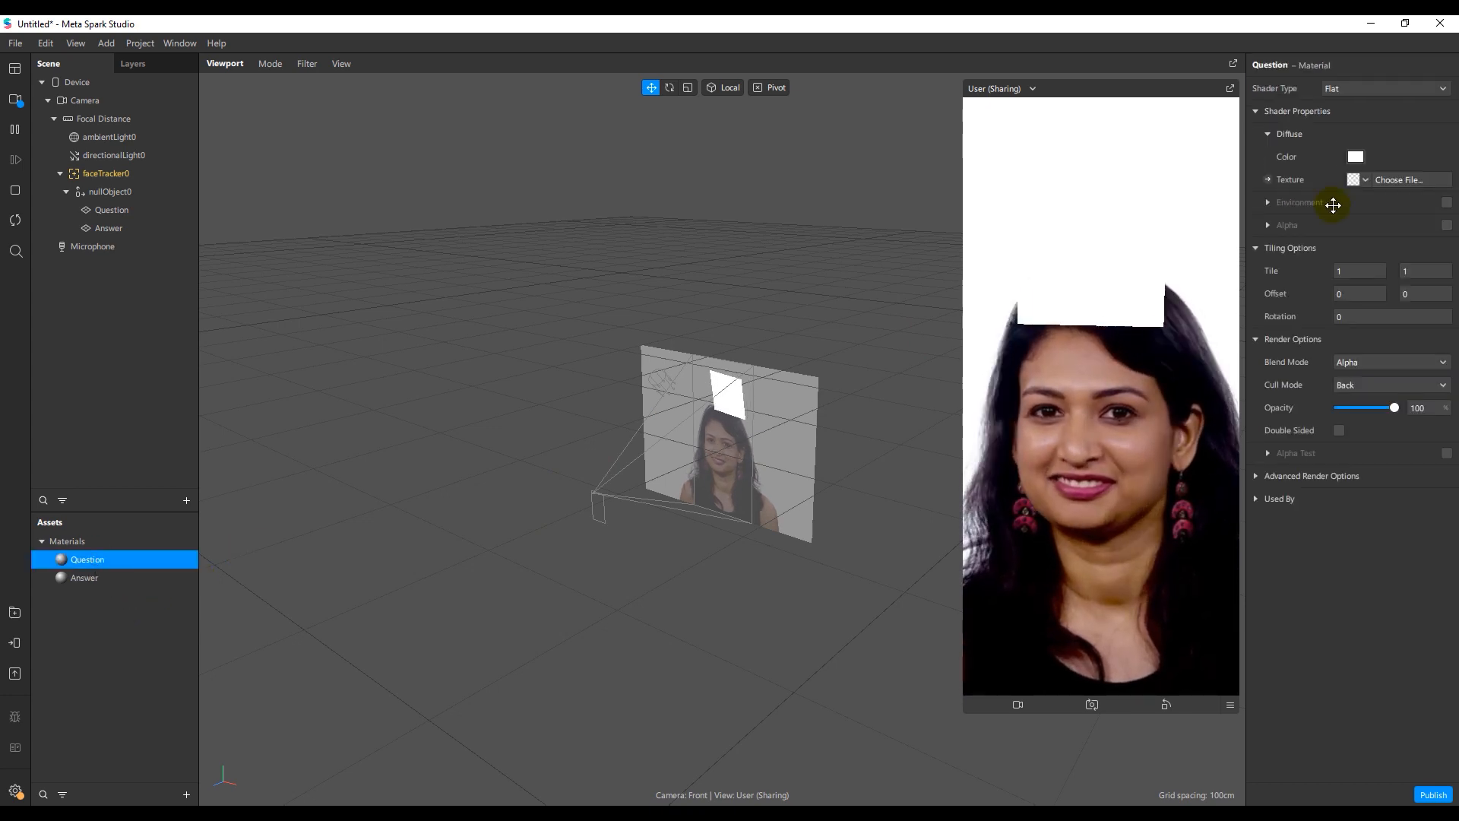
{"action": "left_click", "coordinate": [1386, 181]}
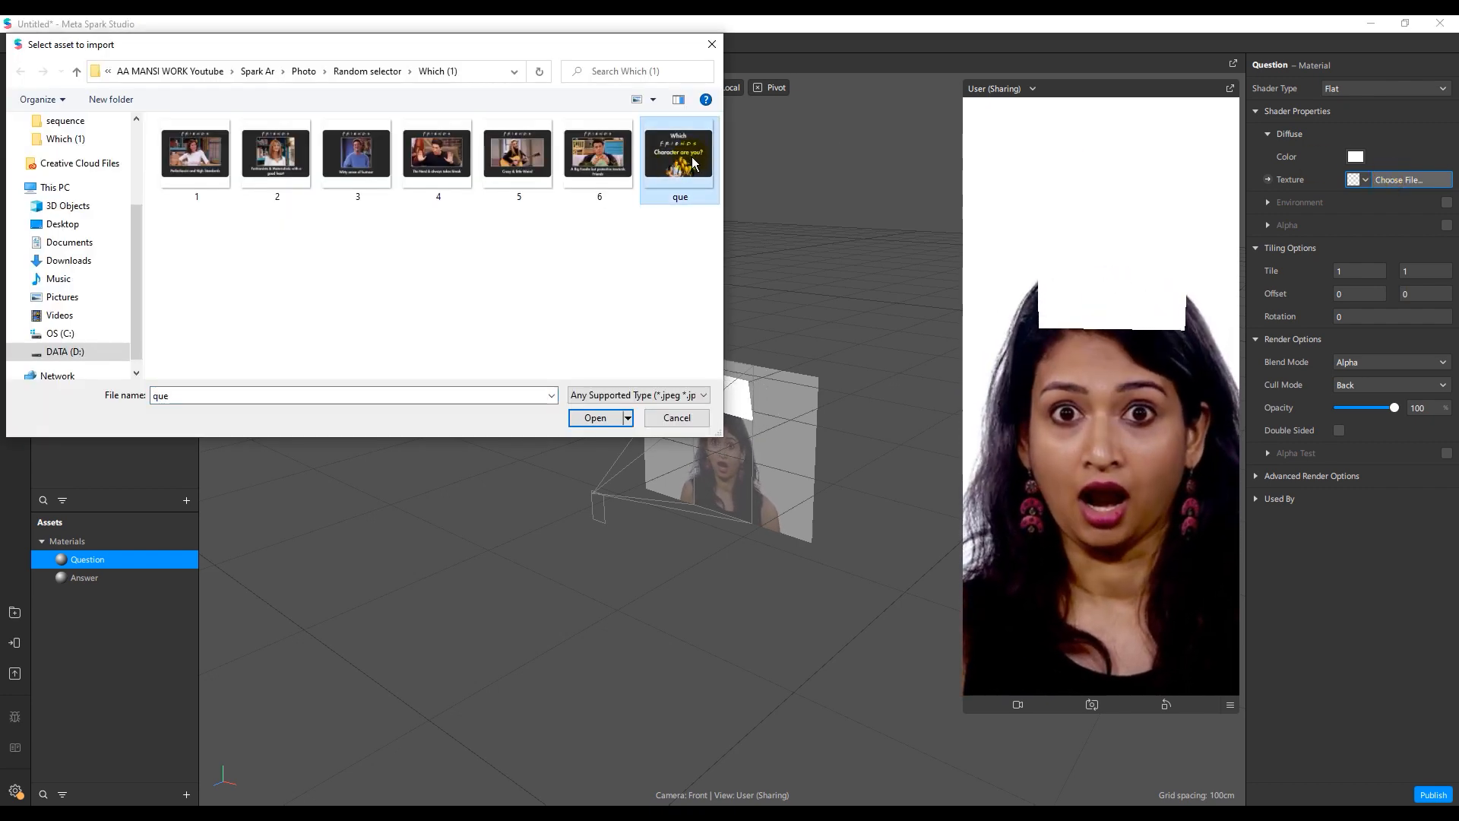
{"action": "left_click", "coordinate": [596, 419]}
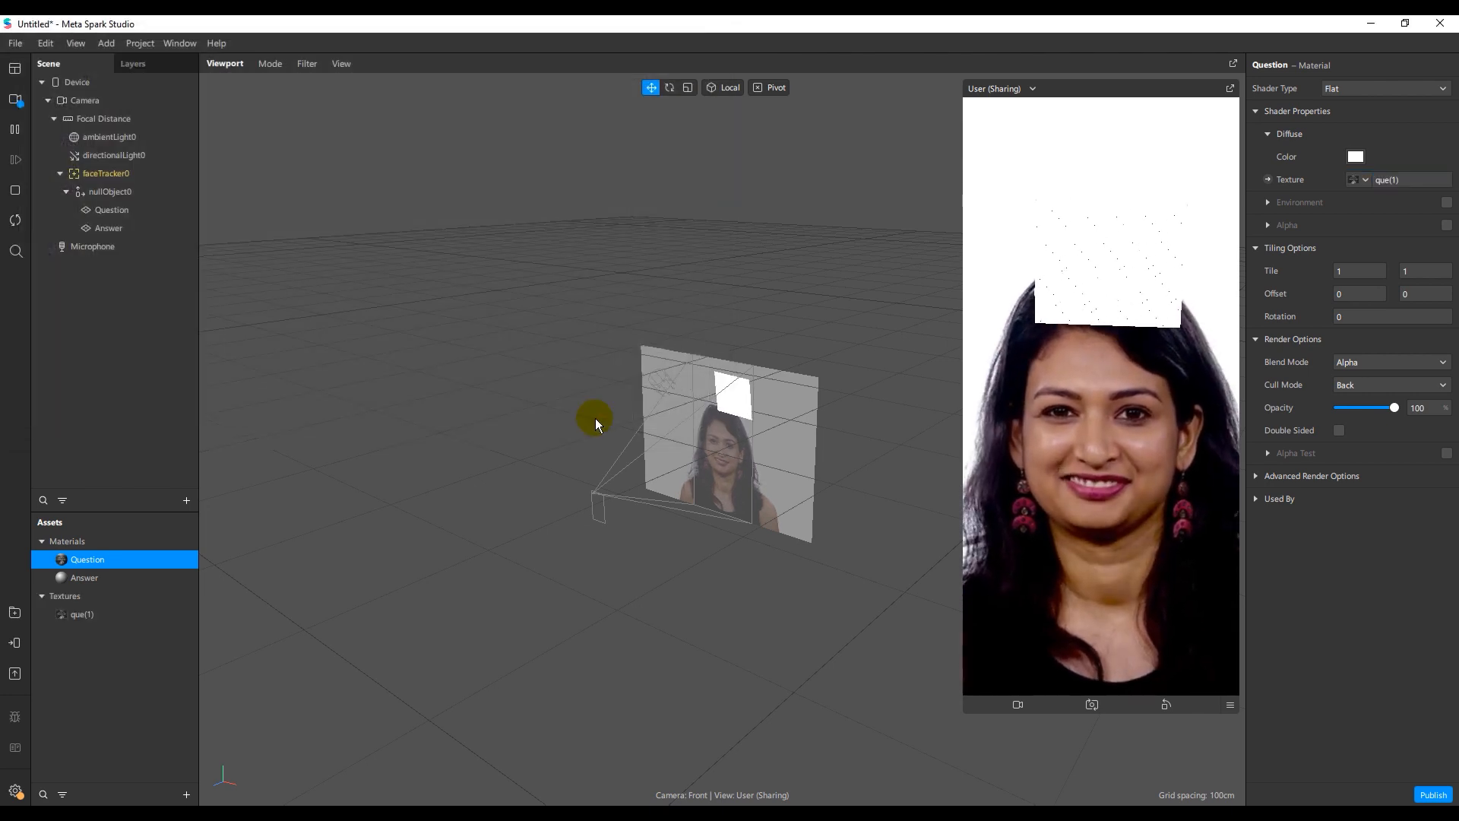
Assign a new animation sequence as the diffuse texture of the Answer material.
{"action": "left_click", "coordinate": [111, 577]}
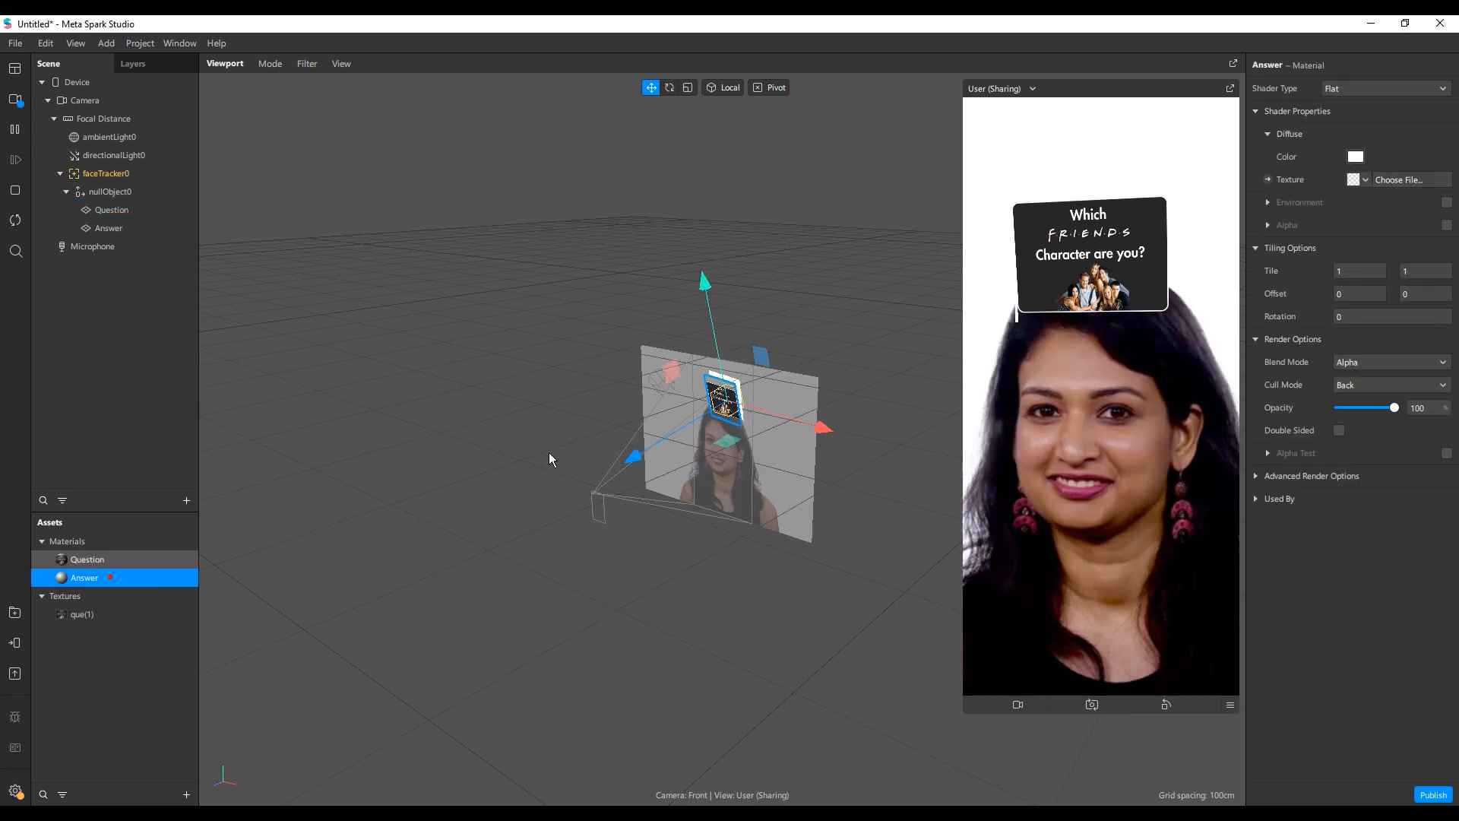
{"action": "left_click", "coordinate": [1406, 179]}
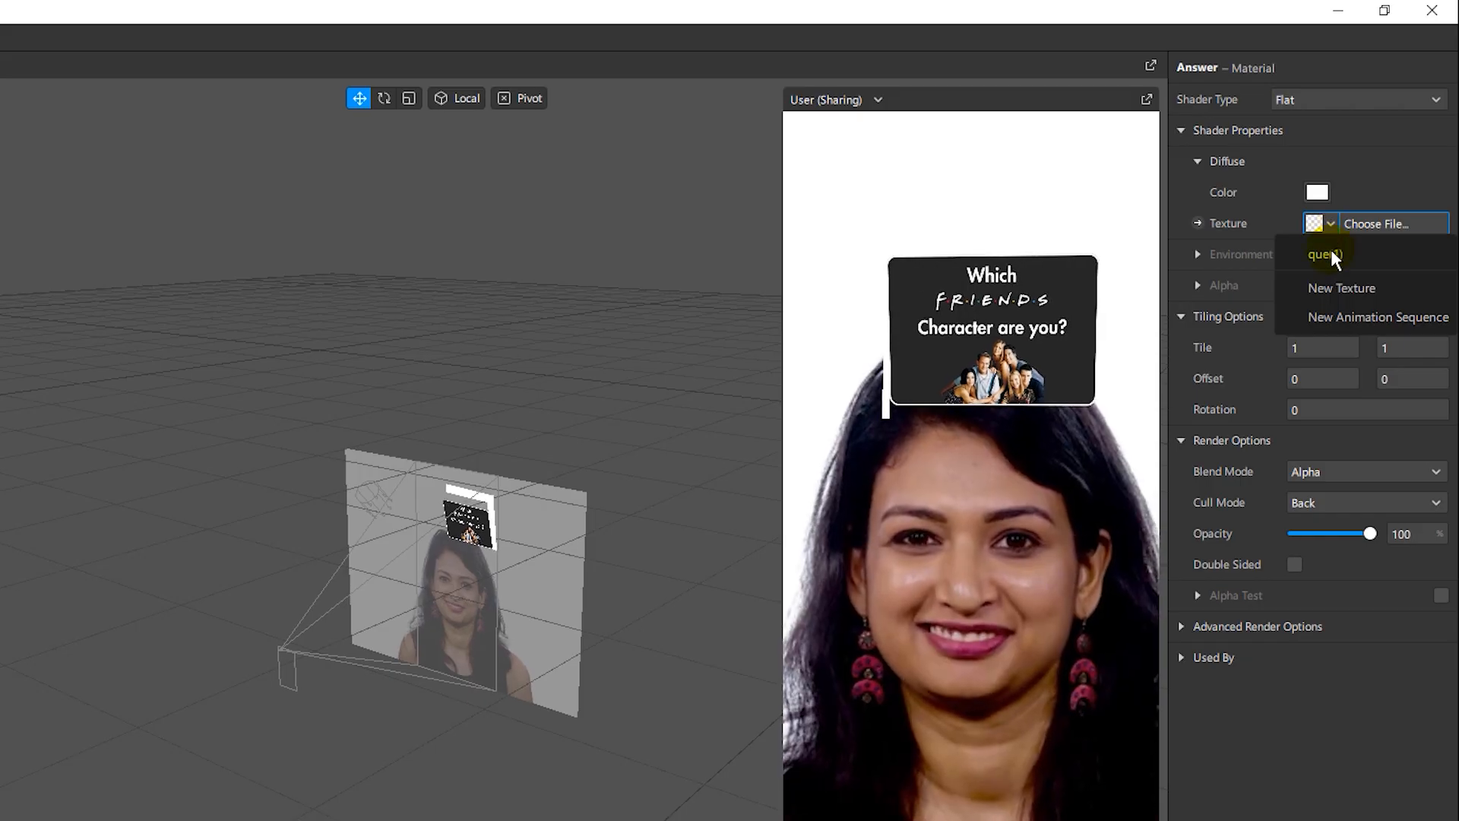
{"action": "left_click", "coordinate": [1366, 248]}
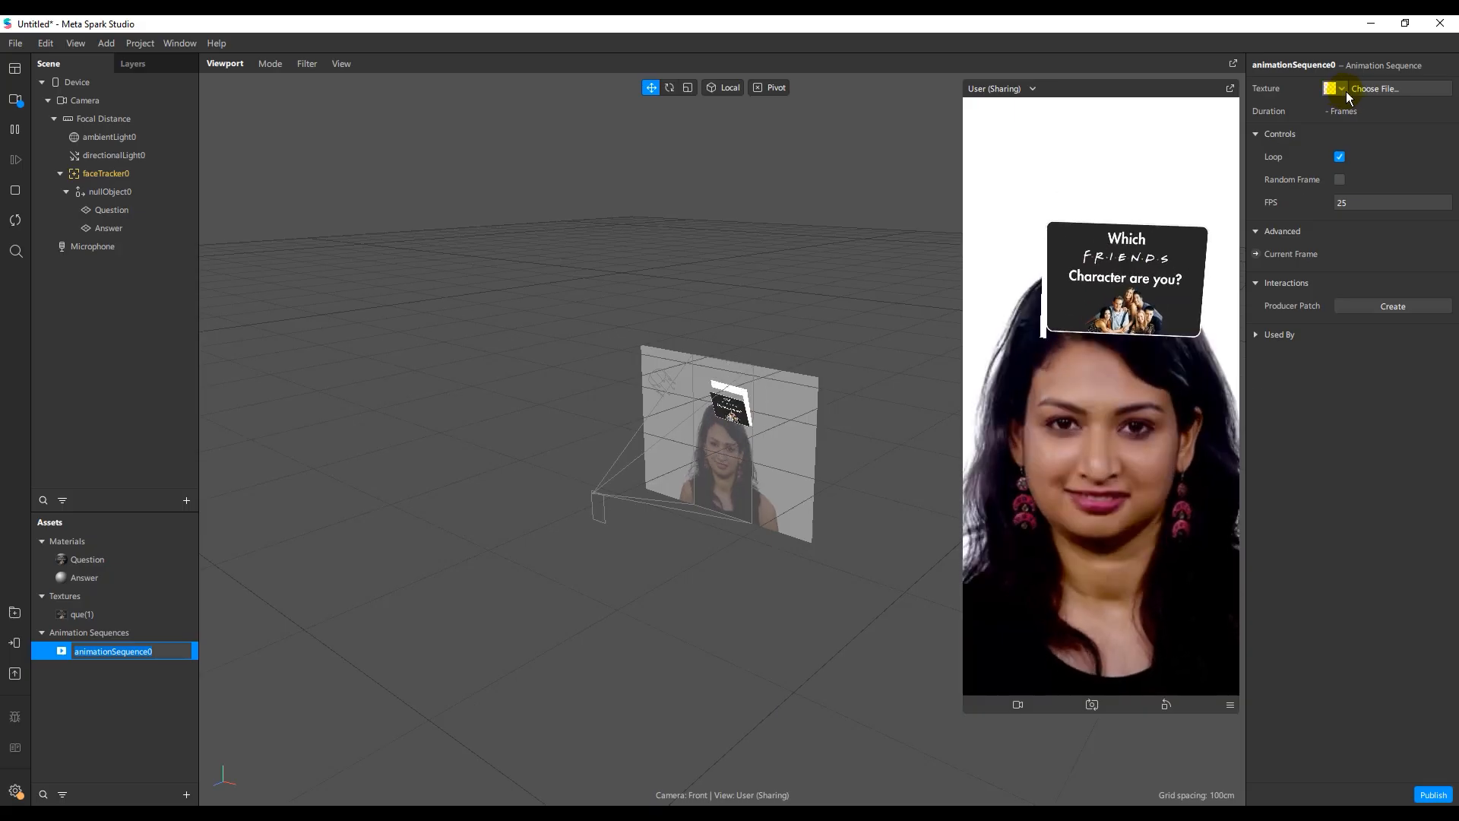
Import the images 1 to 6 together as the texture of the new animation sequence.
{"action": "left_click", "coordinate": [1364, 94]}
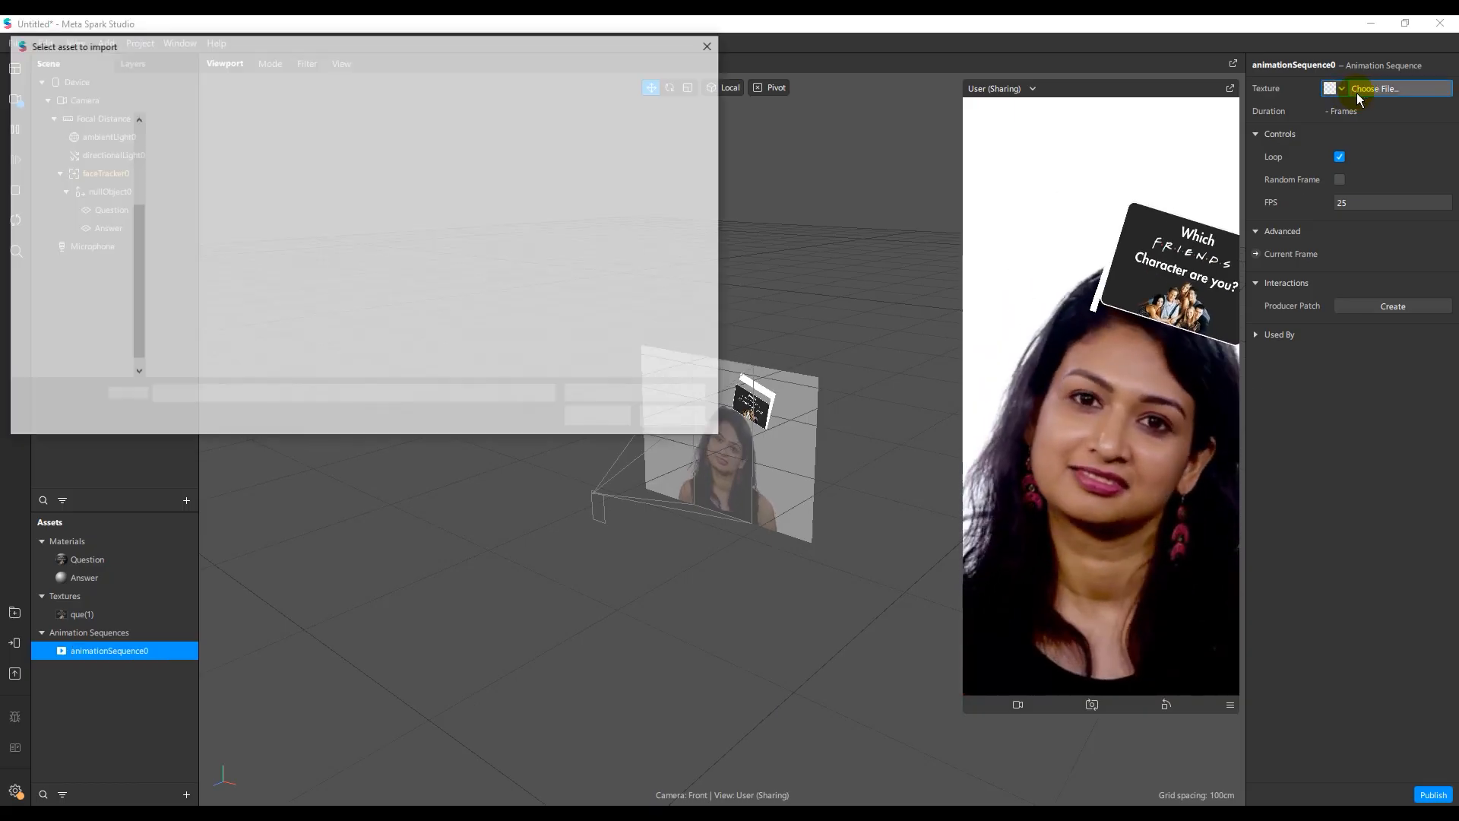
{"action": "left_click", "coordinate": [190, 160]}
{"action": "left_click", "coordinate": [597, 173], "text": "shift"}
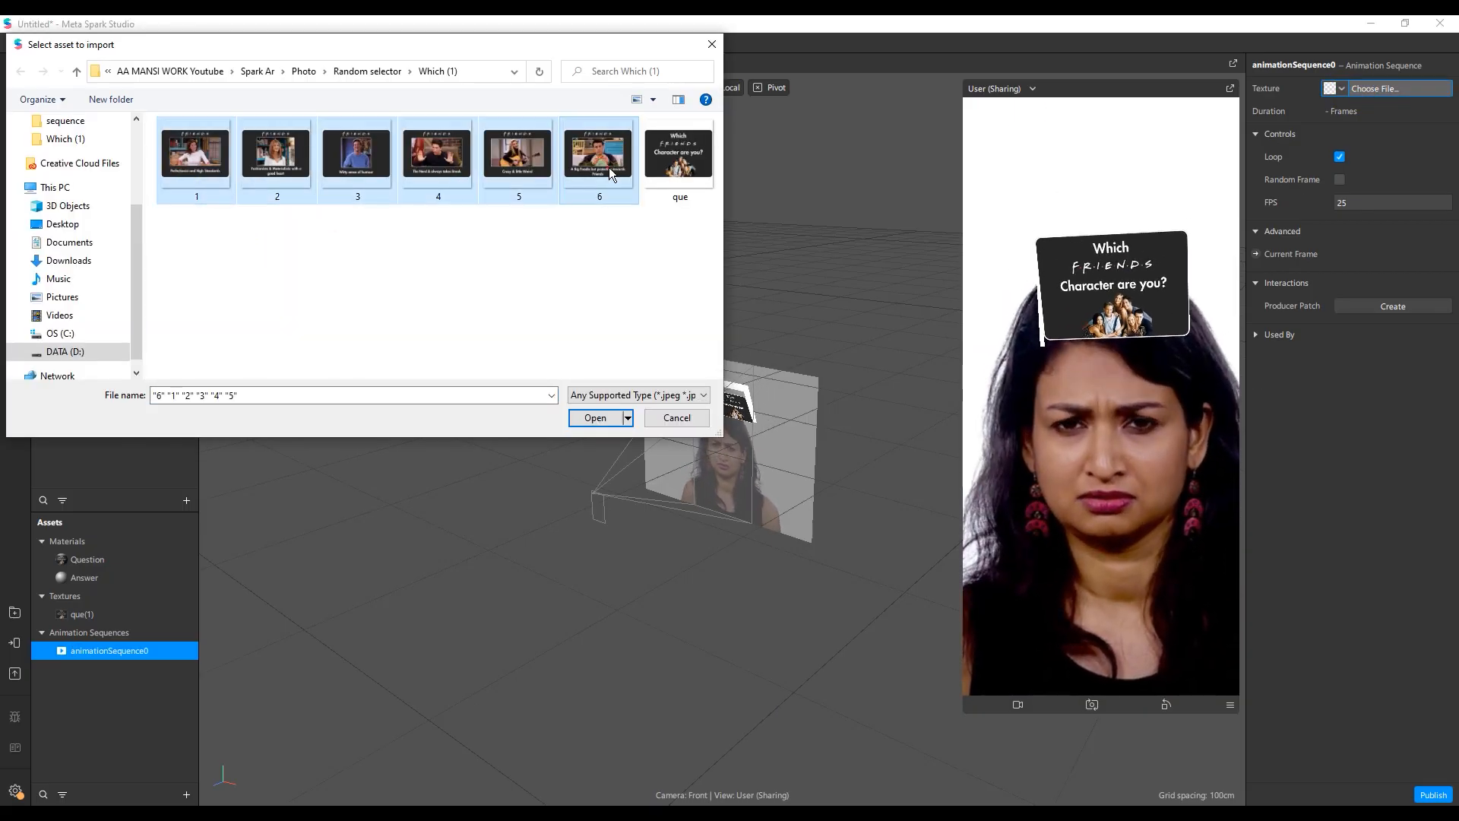
{"action": "left_click", "coordinate": [597, 417]}
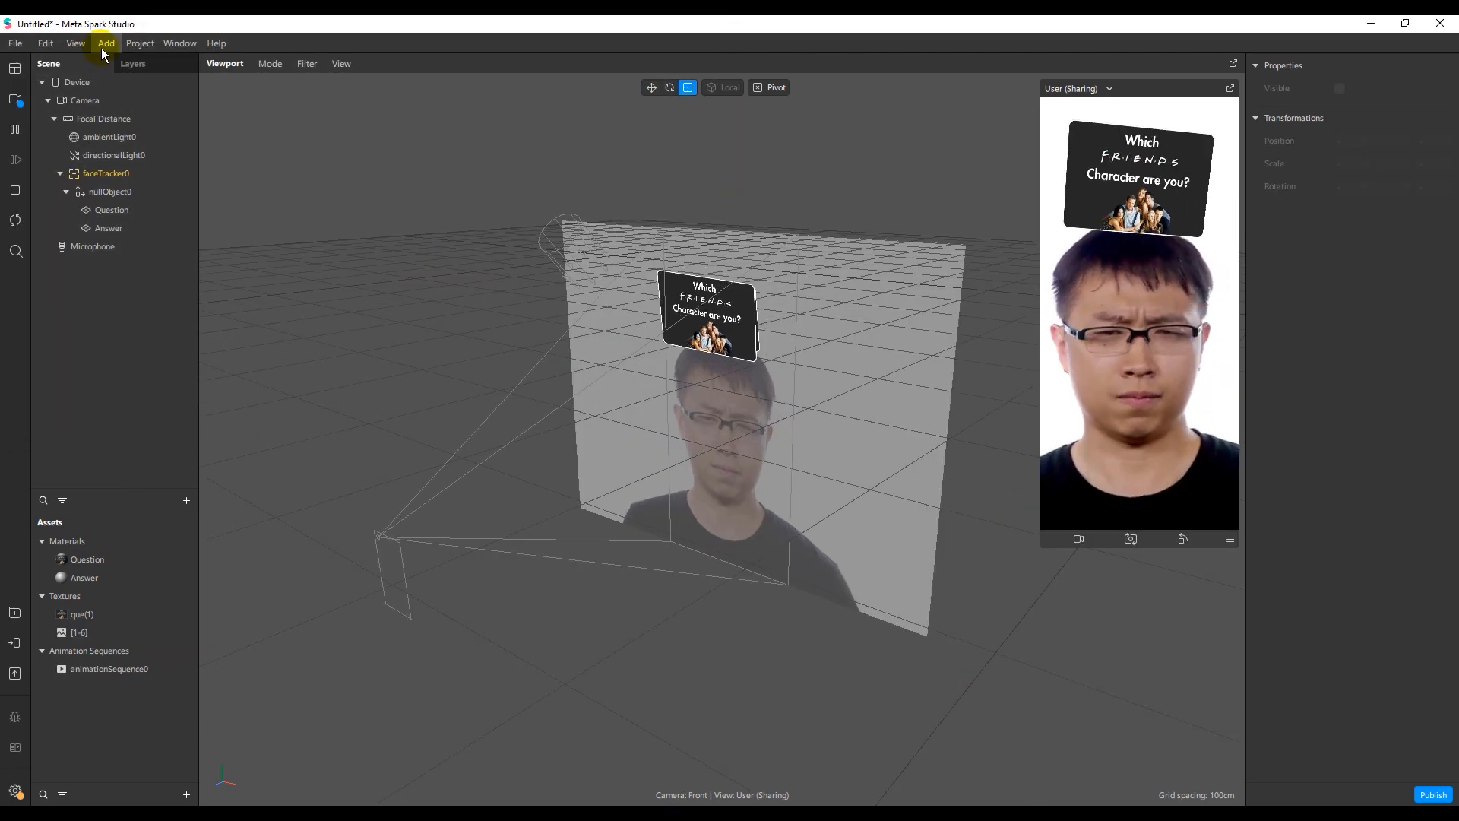
Show the Patch Editor and add a Camera patch to it from the scene's Camera object.
{"action": "left_click", "coordinate": [76, 44]}
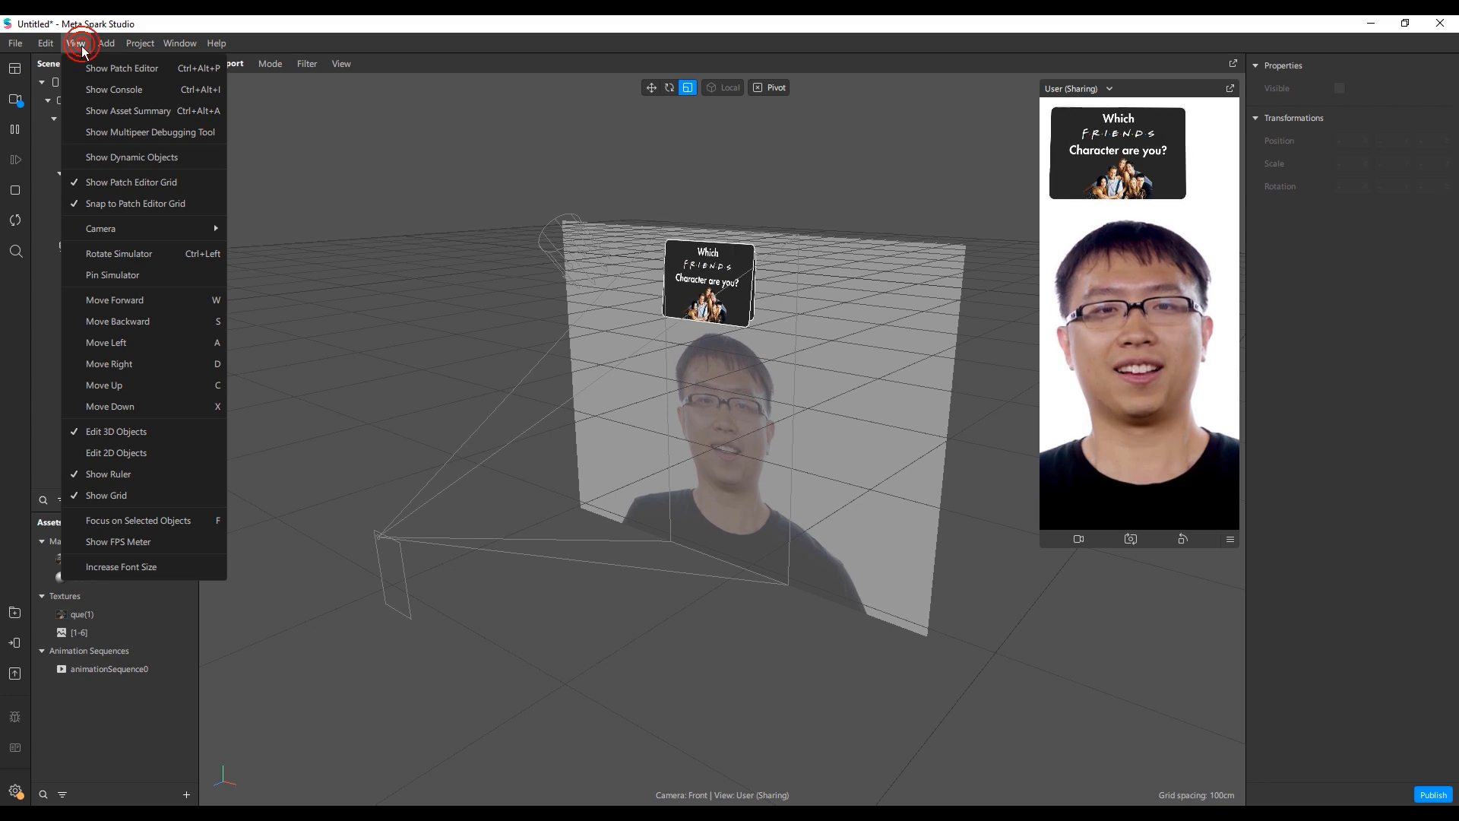
{"action": "left_click", "coordinate": [89, 70]}
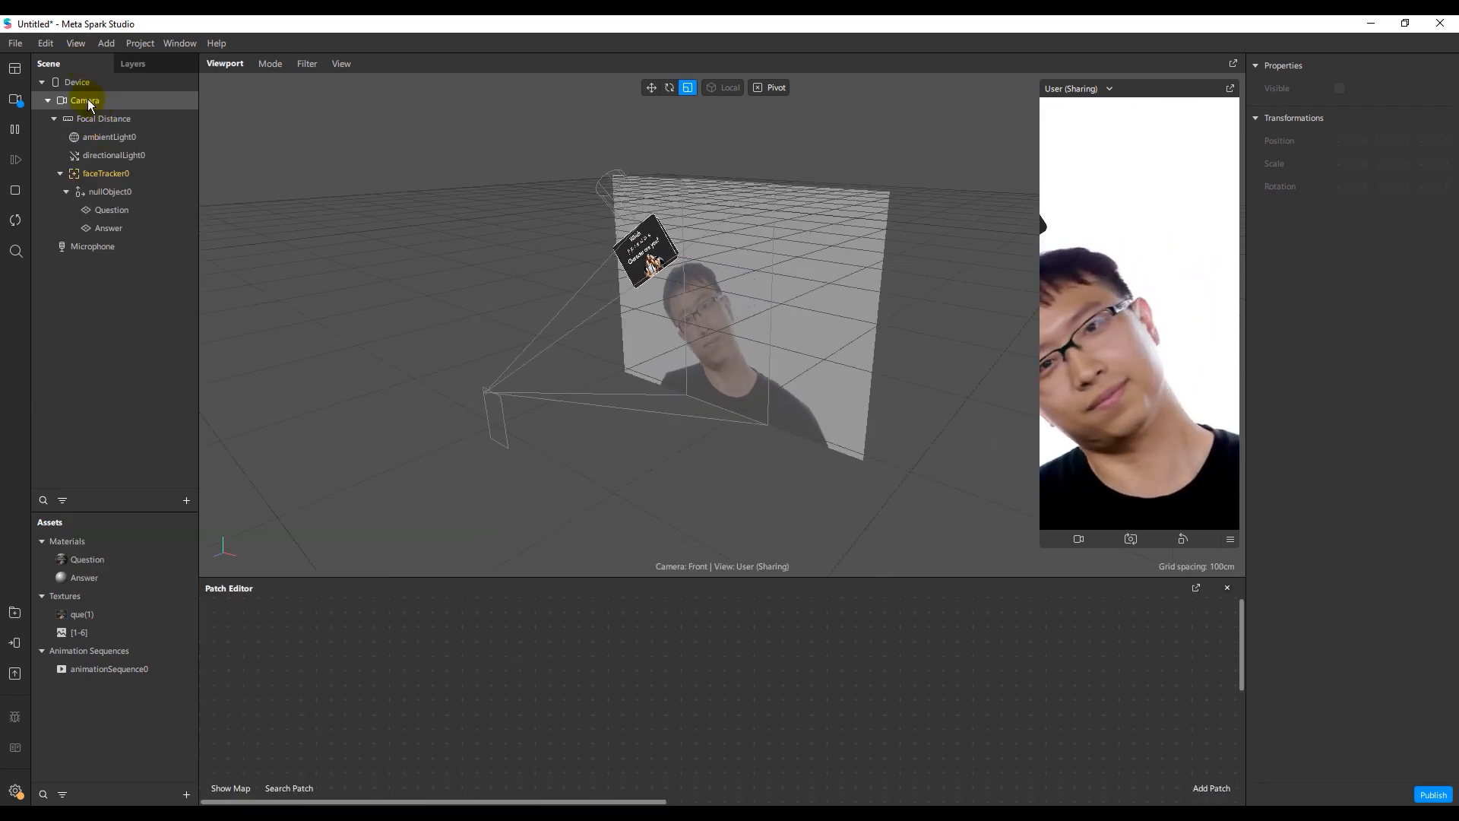
{"action": "left_click", "coordinate": [80, 102]}
{"action": "left_click_drag", "start_coordinate": [80, 102], "coordinate": [437, 676]}
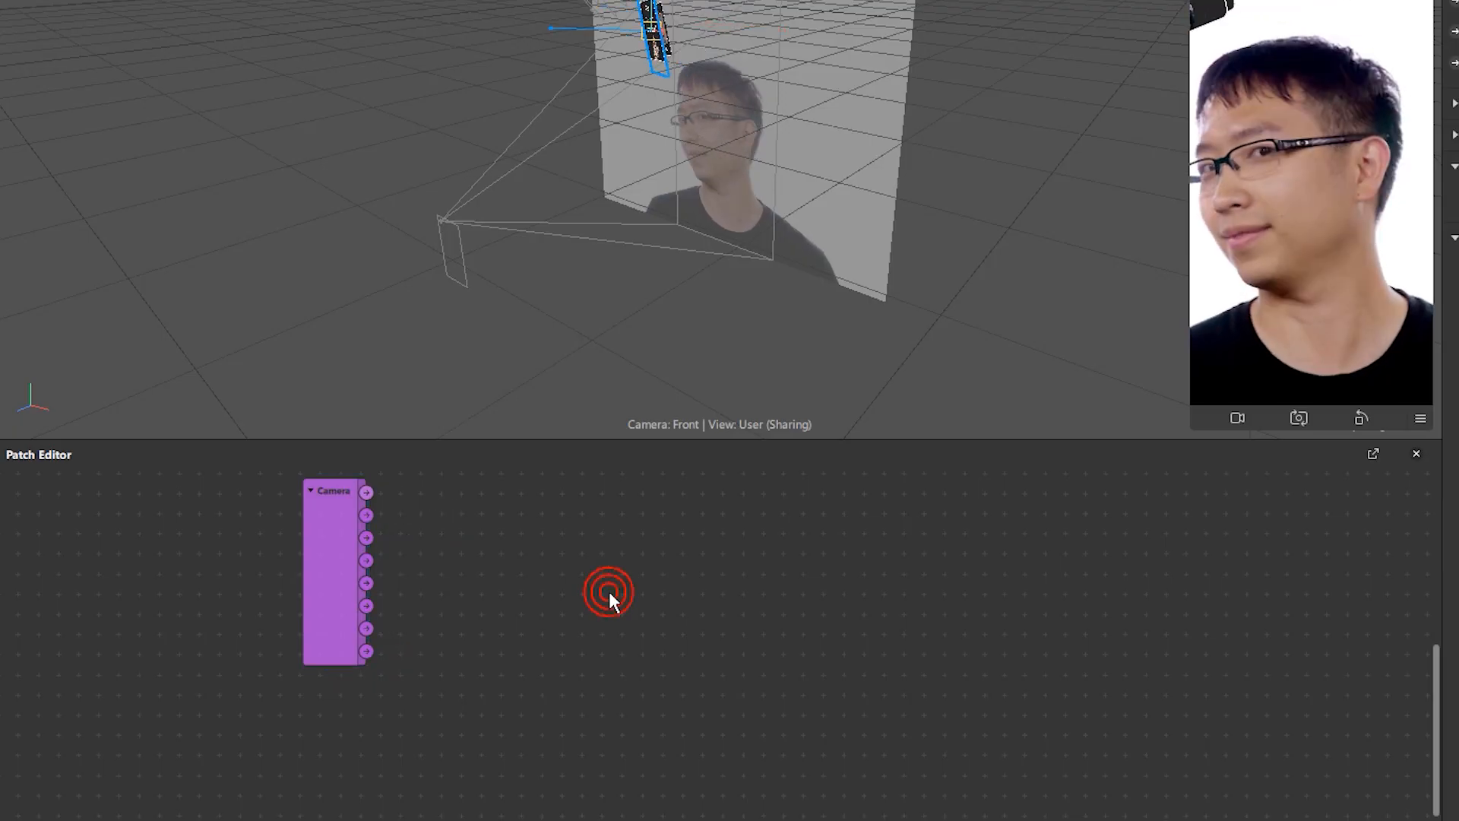
Add a Pulse patch beside the Camera patch and connect the Camera's fourth output to its On/Off input.
{"action": "double_click", "coordinate": [609, 591]}
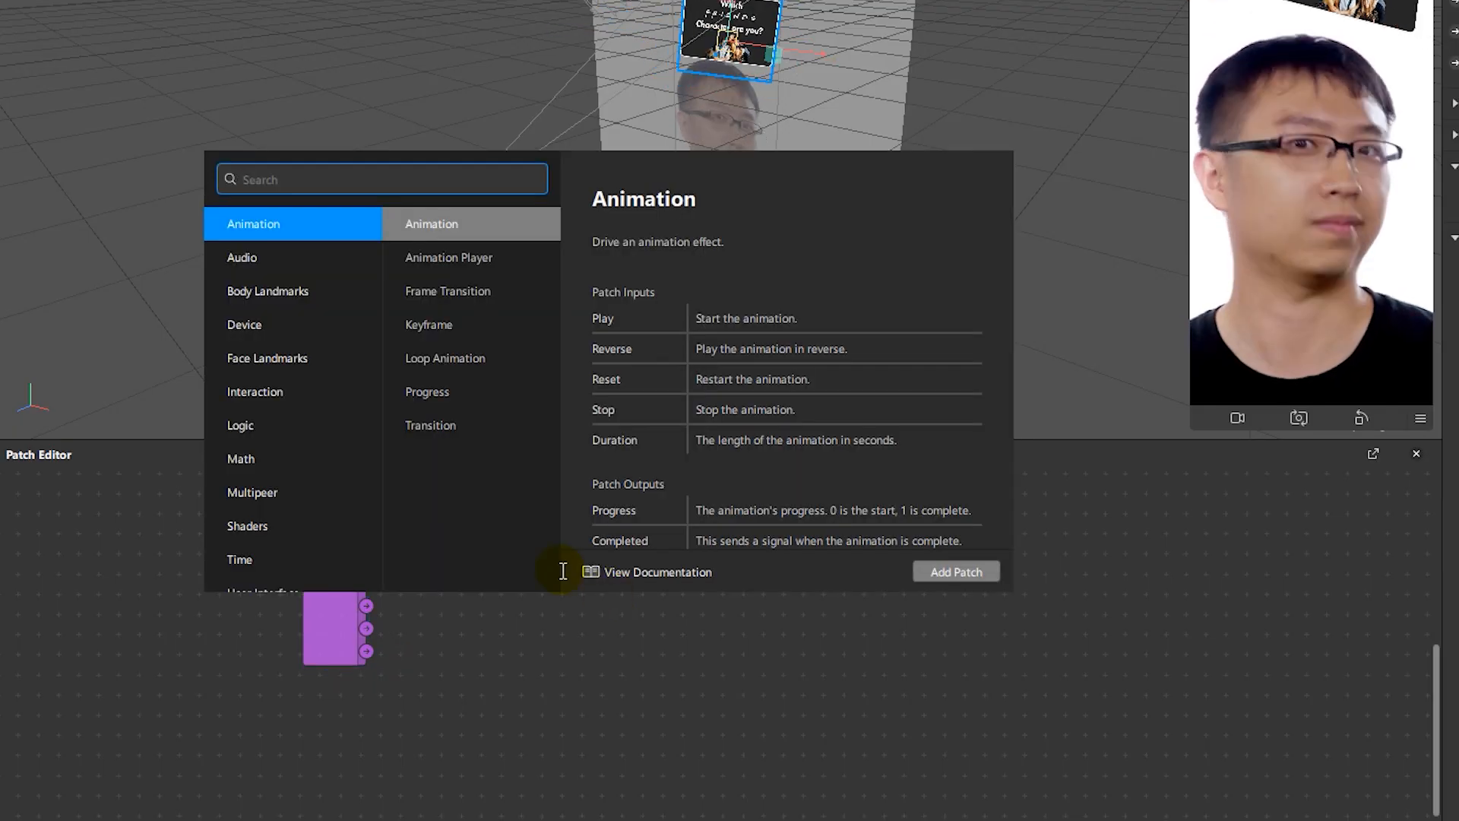
{"action": "left_click", "coordinate": [311, 179]}
{"action": "type", "text": "pul"}
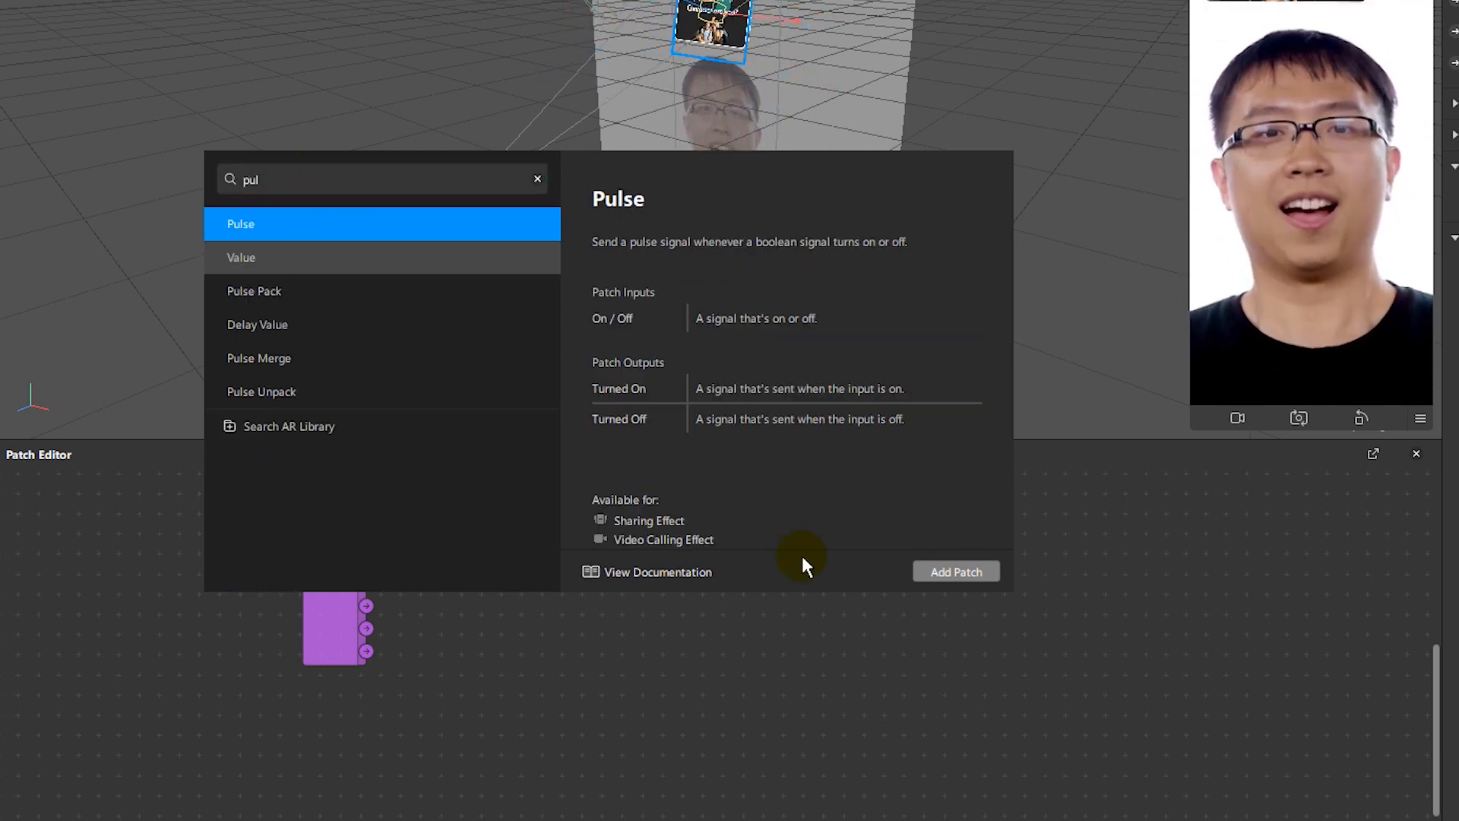
{"action": "left_click", "coordinate": [948, 570]}
{"action": "left_click_drag", "start_coordinate": [646, 606], "coordinate": [499, 540]}
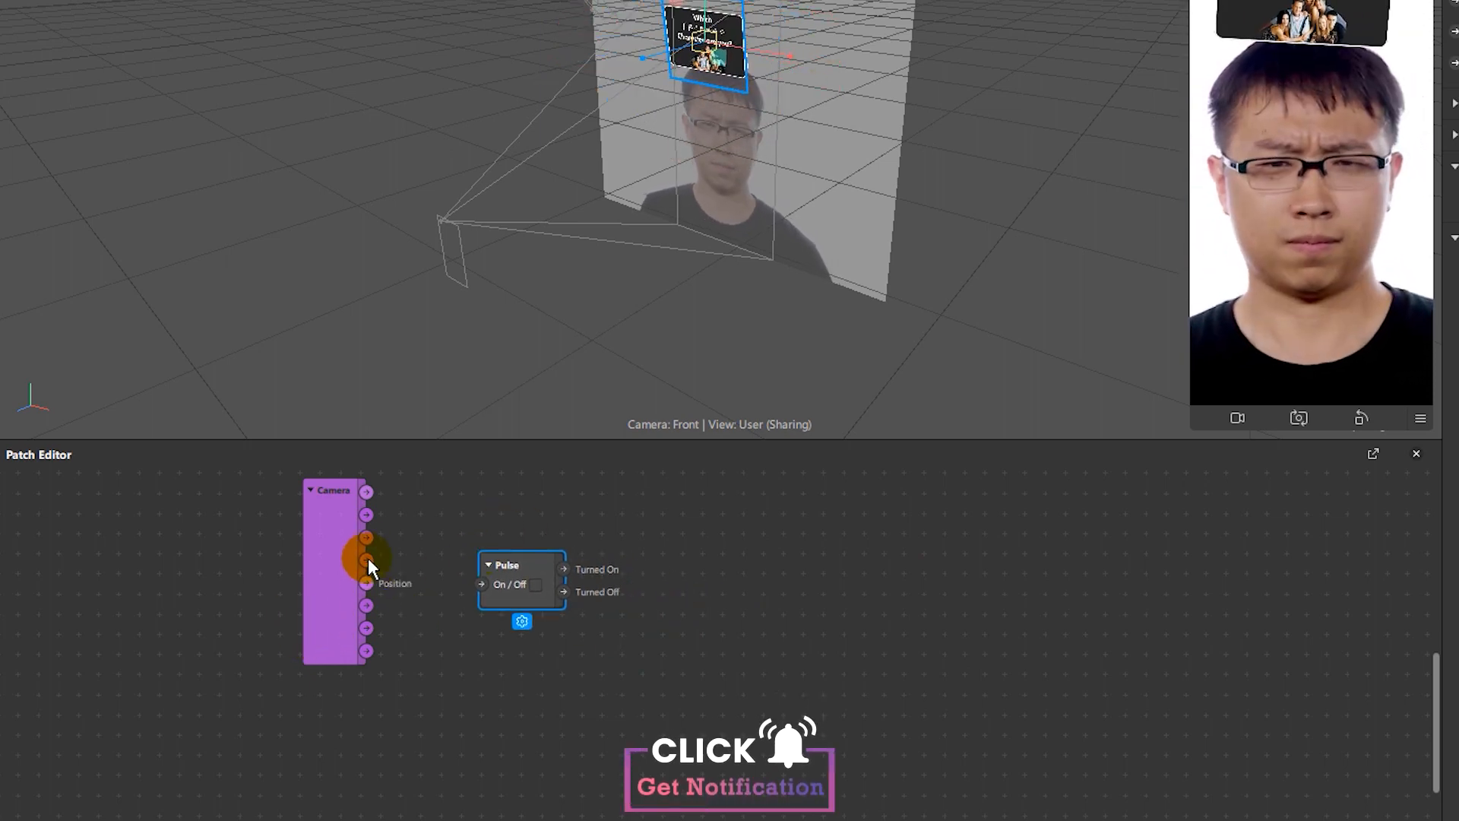
{"action": "left_click_drag", "start_coordinate": [461, 587], "coordinate": [484, 559]}
Add a Delay patch after the Pulse patch and connect the Pulse's Turned On output to the Delay's Input.
{"action": "left_click", "coordinate": [704, 562]}
{"action": "double_click", "coordinate": [708, 563]}
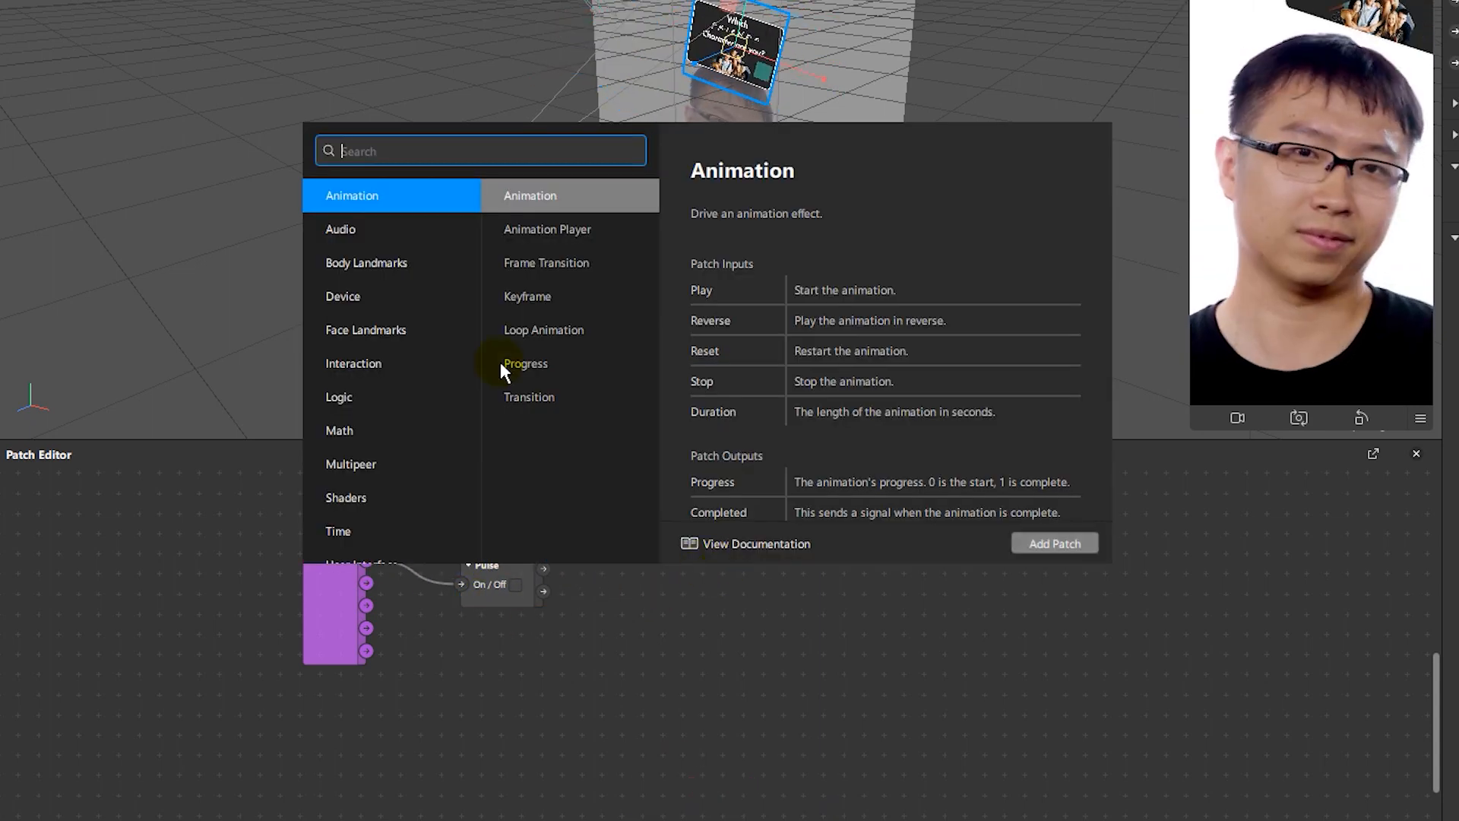
{"action": "type", "text": "De"}
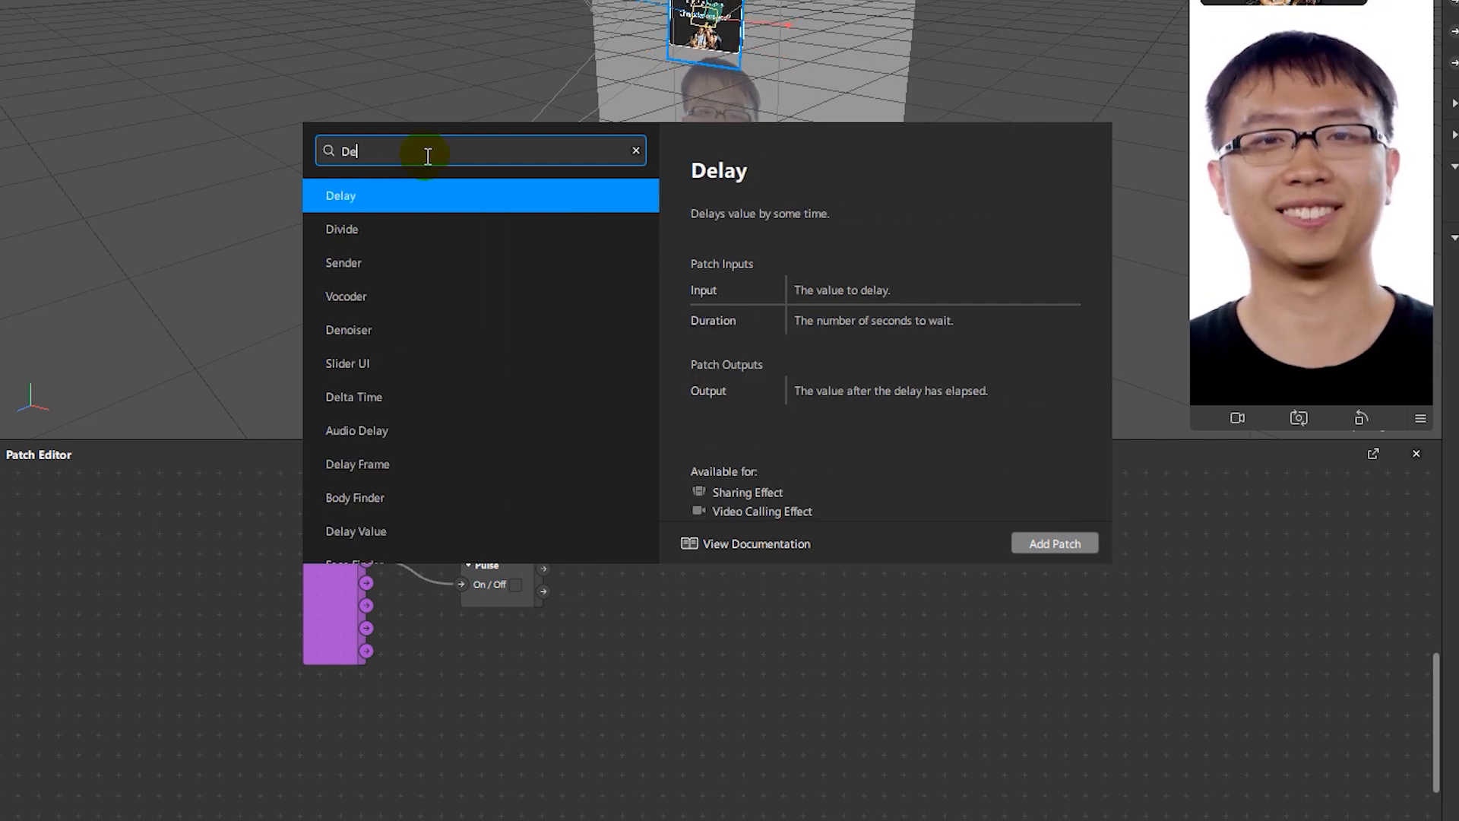
{"action": "type", "text": "lay"}
{"action": "left_click", "coordinate": [397, 195]}
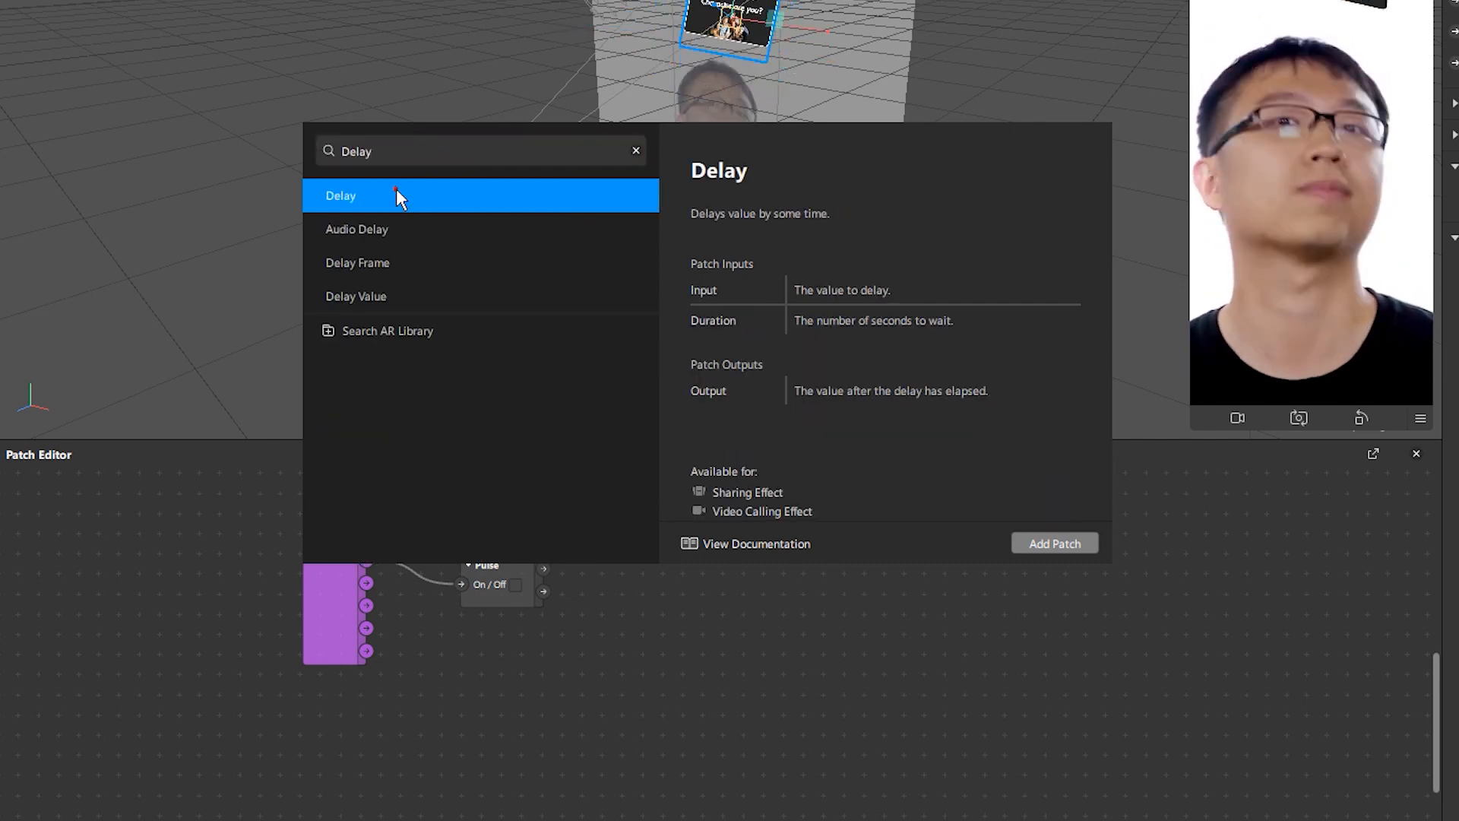
{"action": "left_click", "coordinate": [1054, 544]}
{"action": "left_click_drag", "start_coordinate": [707, 589], "coordinate": [634, 546]}
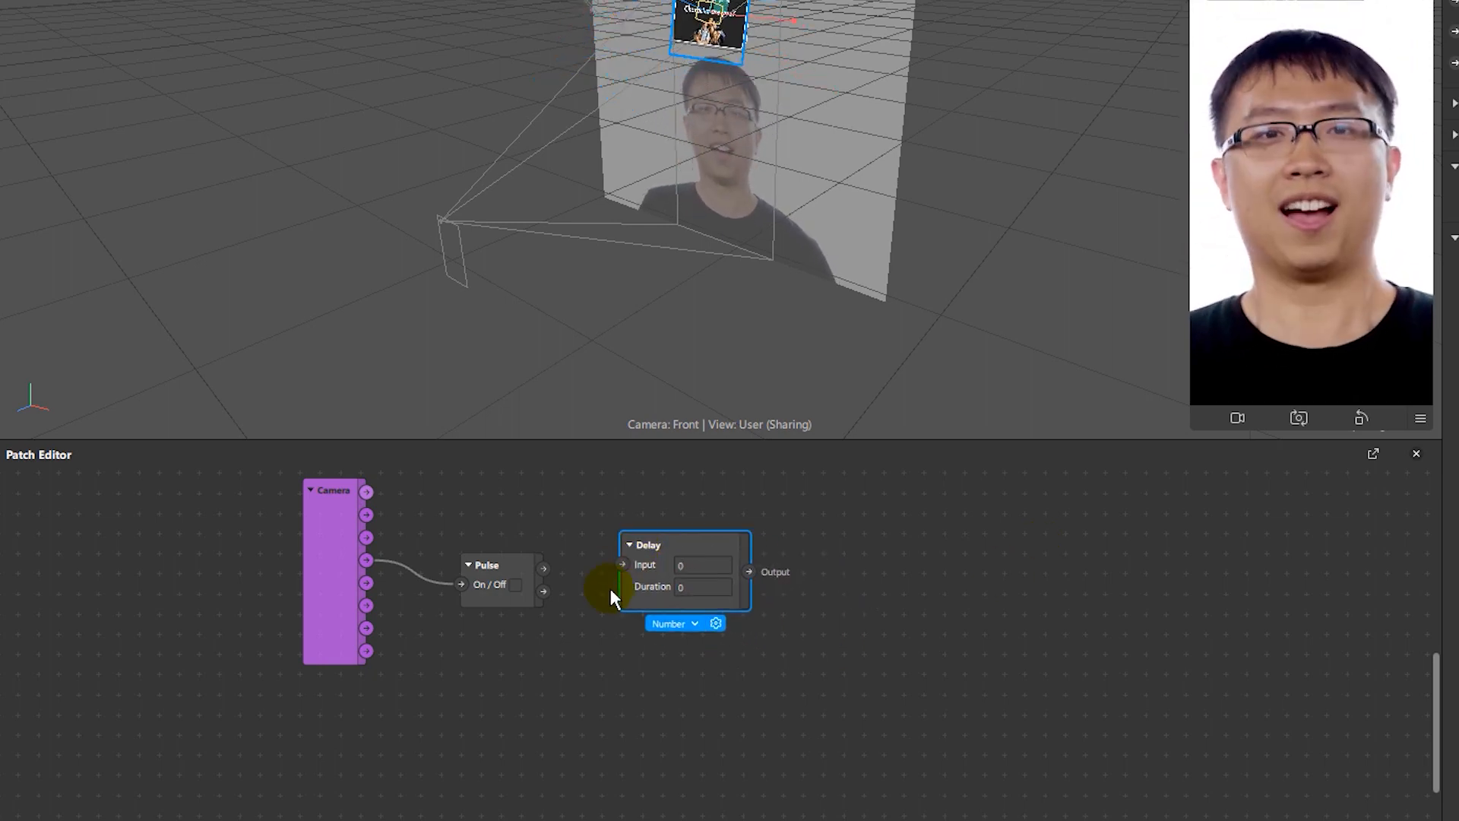
{"action": "left_click_drag", "start_coordinate": [543, 569], "coordinate": [621, 565]}
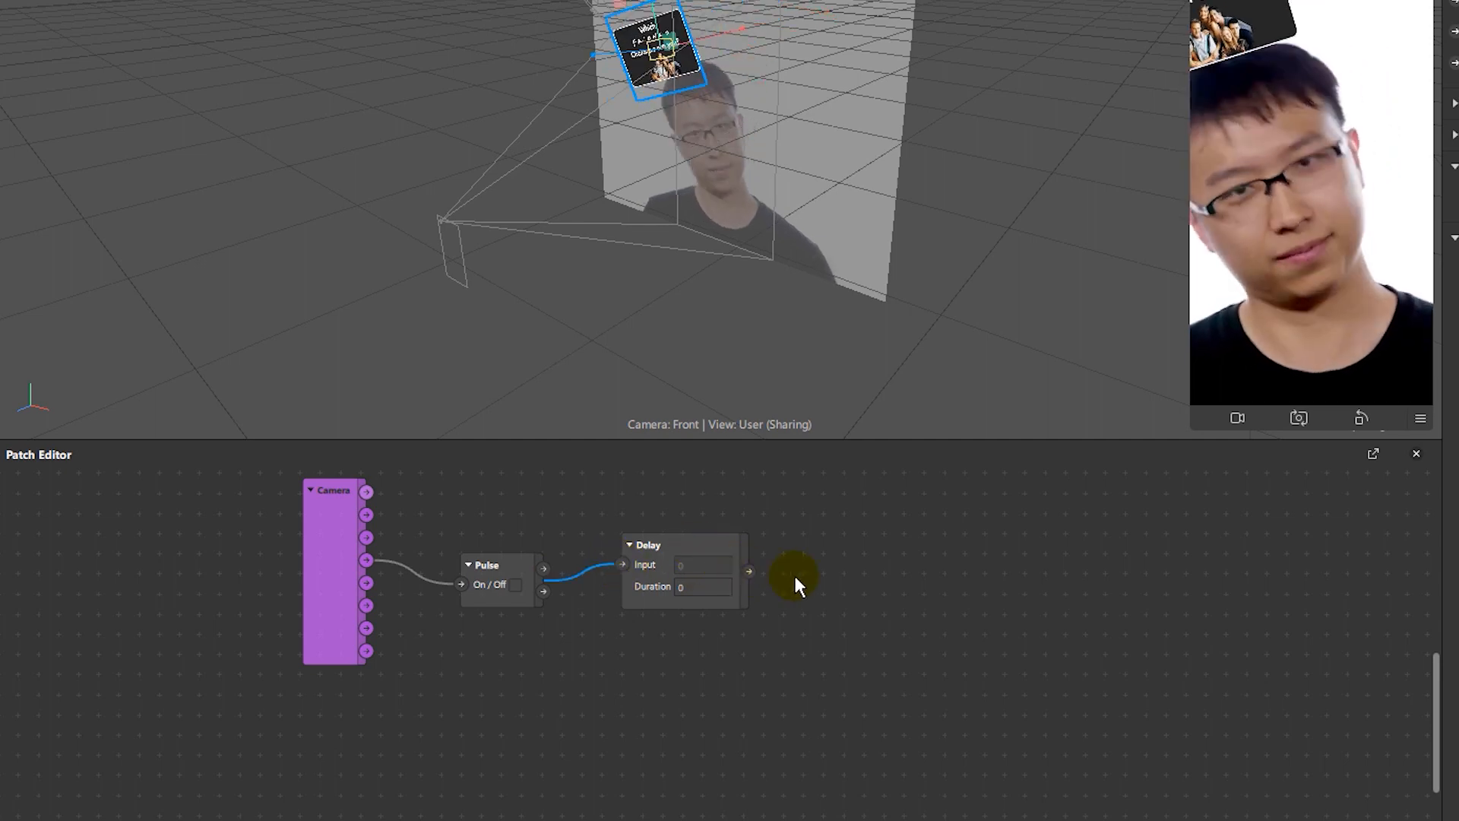
Add a Switch patch after the Delay patch and connect the Delay's Output to the Switch's Turn On input.
{"action": "right_click", "coordinate": [848, 552]}
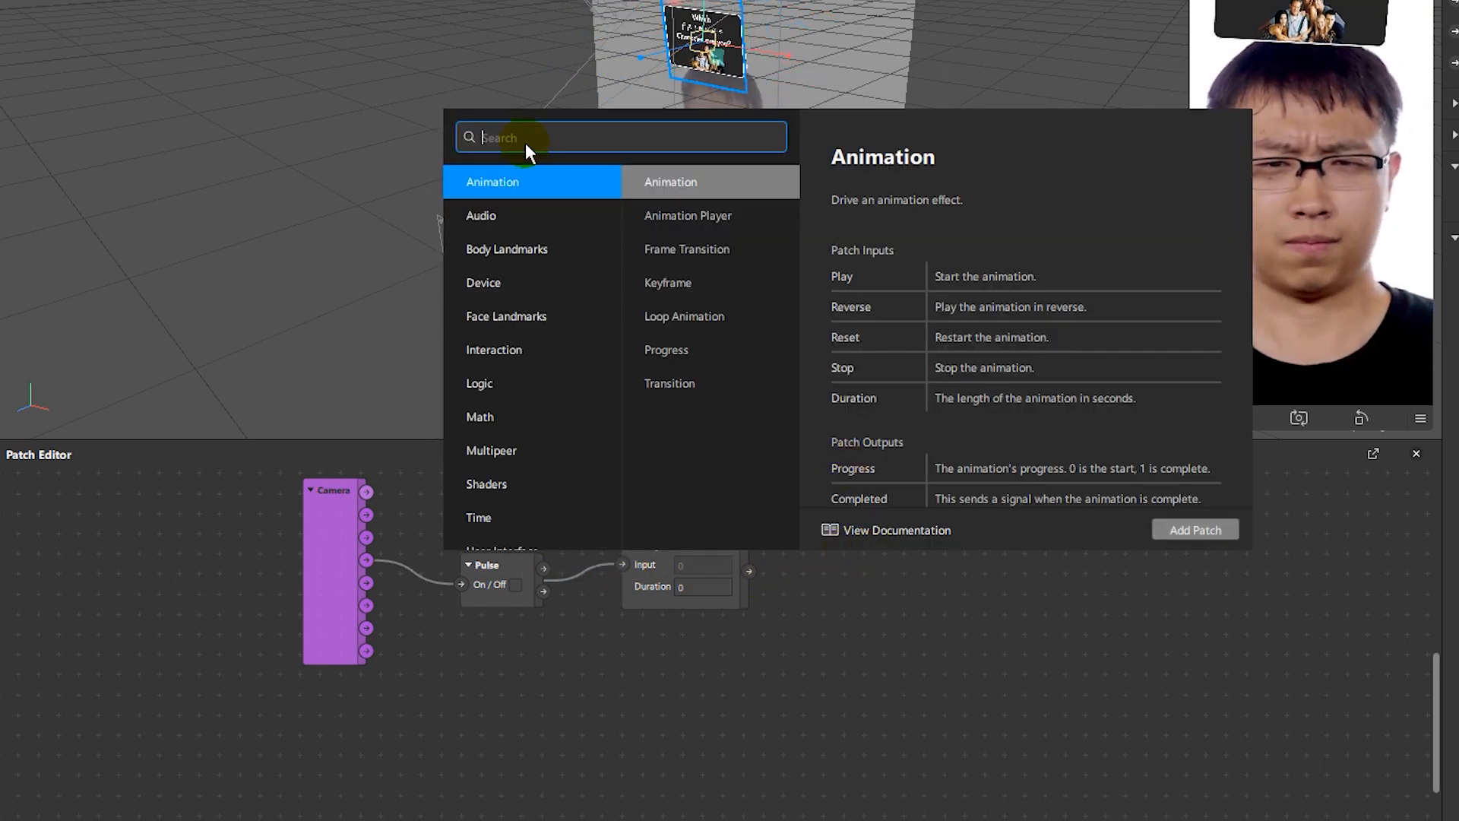
{"action": "type", "text": "swi"}
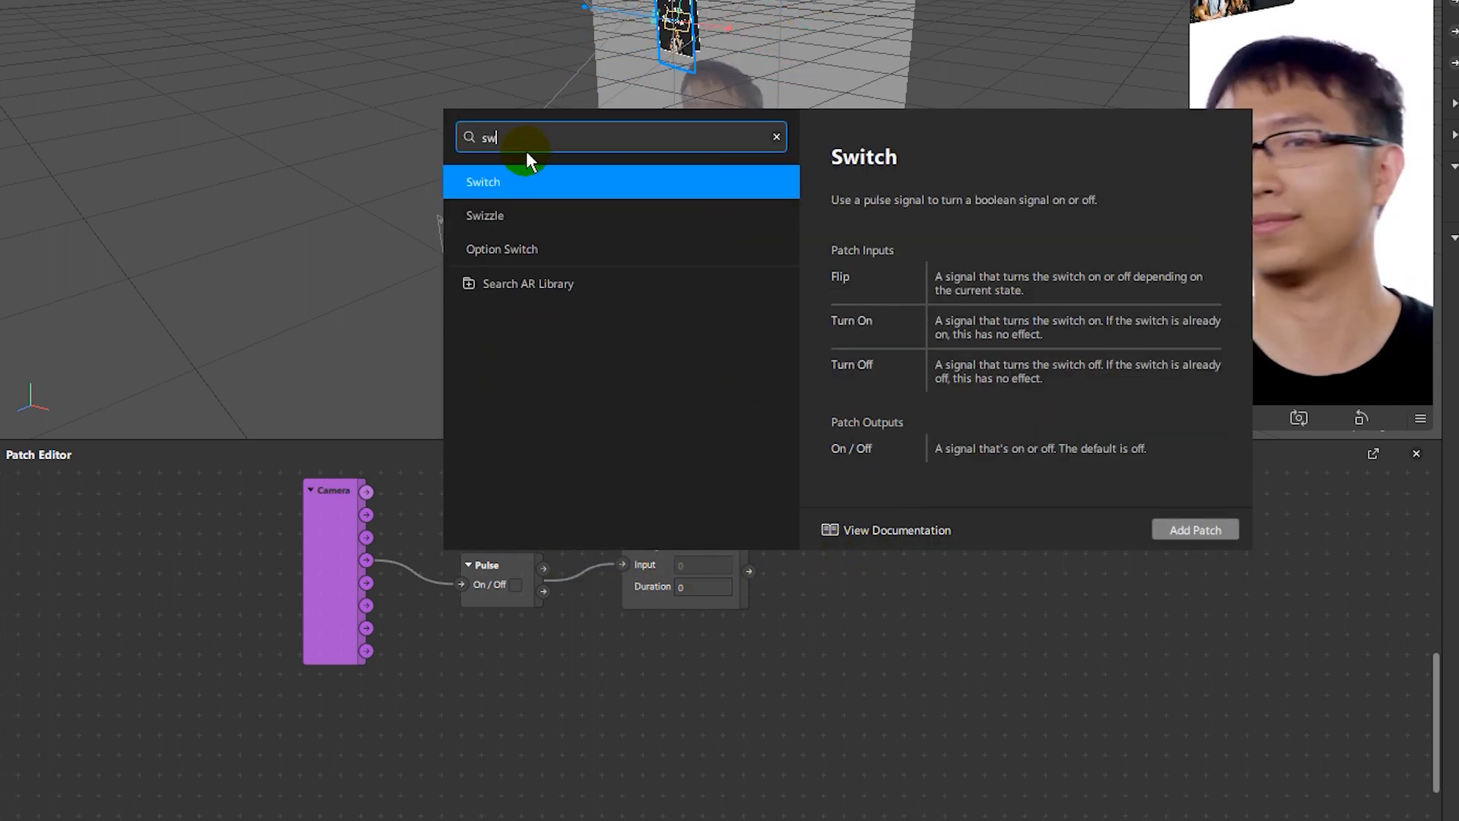
{"action": "type", "text": "t"}
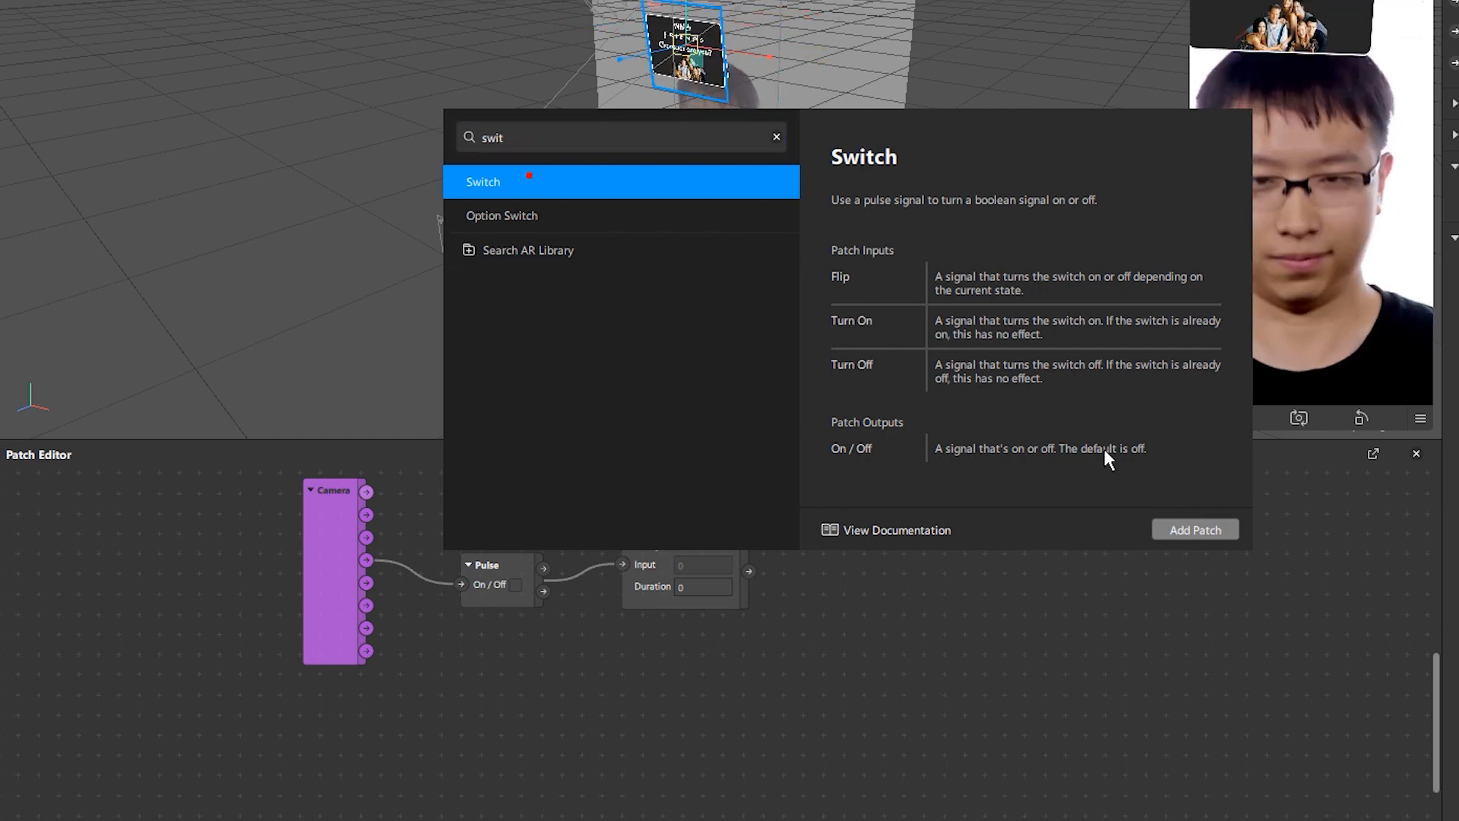
{"action": "left_click", "coordinate": [1213, 531]}
{"action": "left_click_drag", "start_coordinate": [885, 560], "coordinate": [874, 540]}
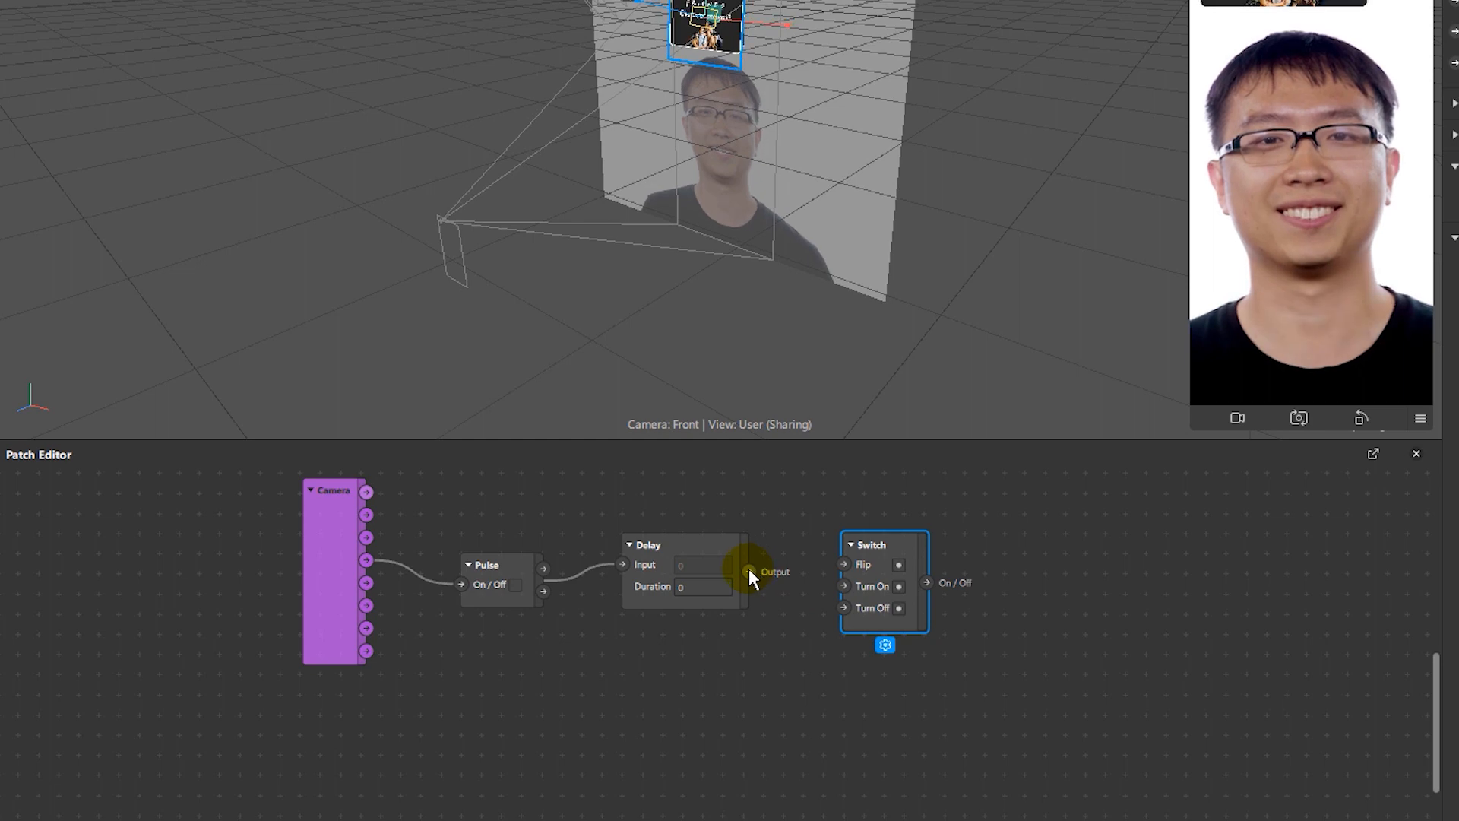
{"action": "left_click_drag", "start_coordinate": [749, 570], "coordinate": [843, 586]}
Make room in the patch graph and create a patch for the Answer plane's Visible property.
{"action": "left_click_drag", "start_coordinate": [1031, 683], "coordinate": [788, 700]}
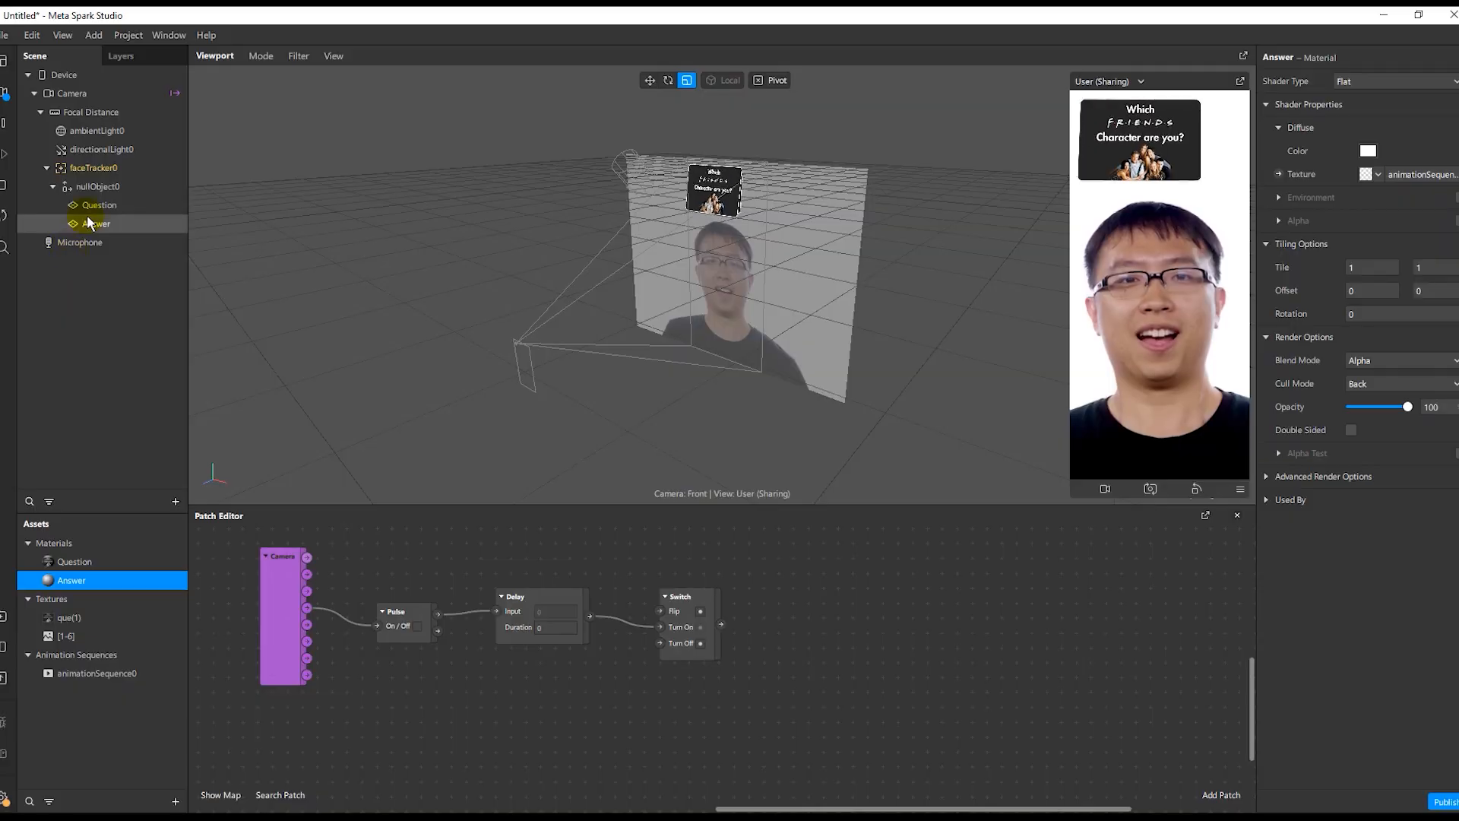
{"action": "left_click", "coordinate": [91, 222]}
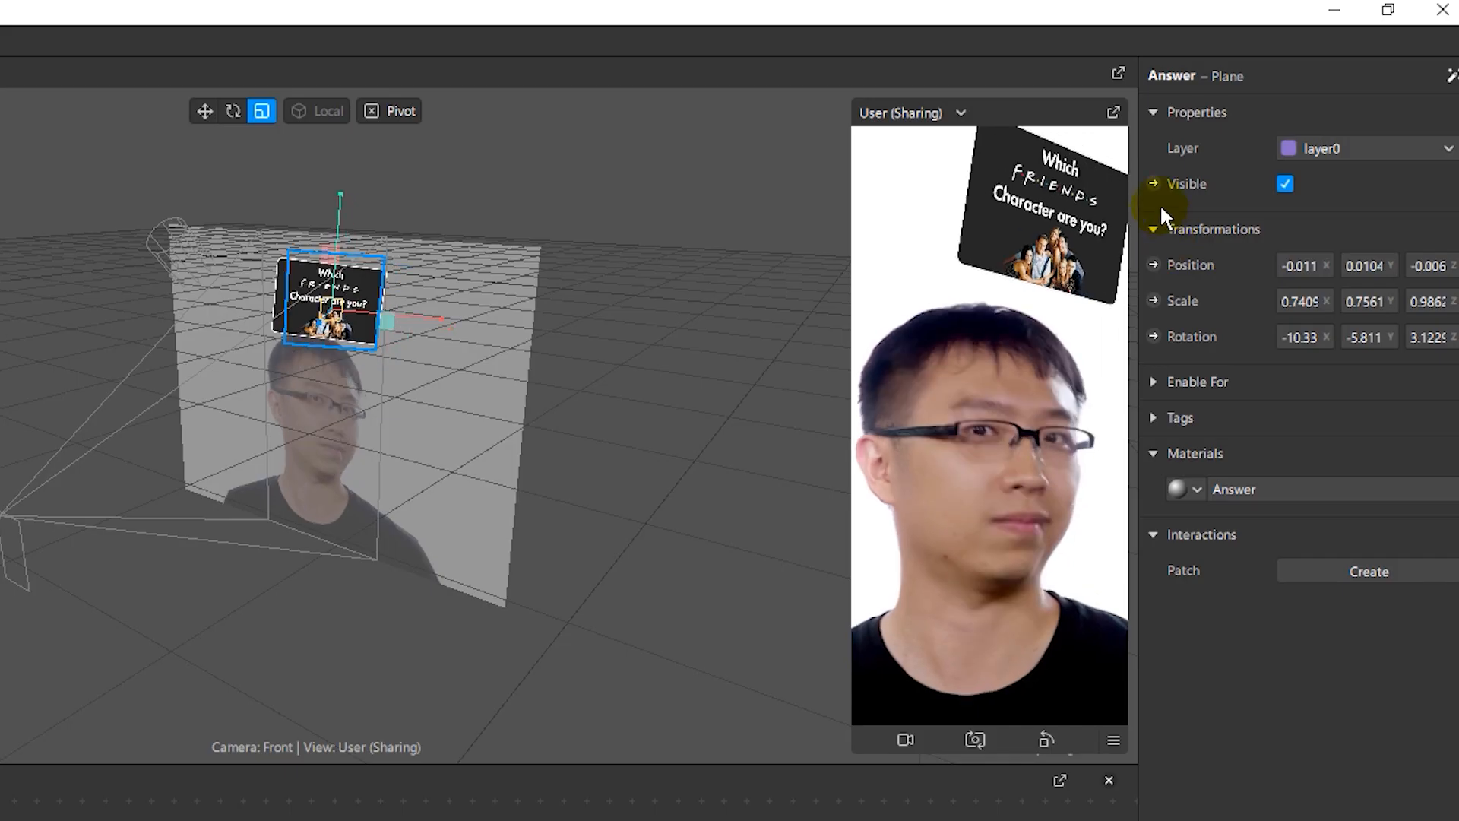
{"action": "left_click", "coordinate": [1152, 185]}
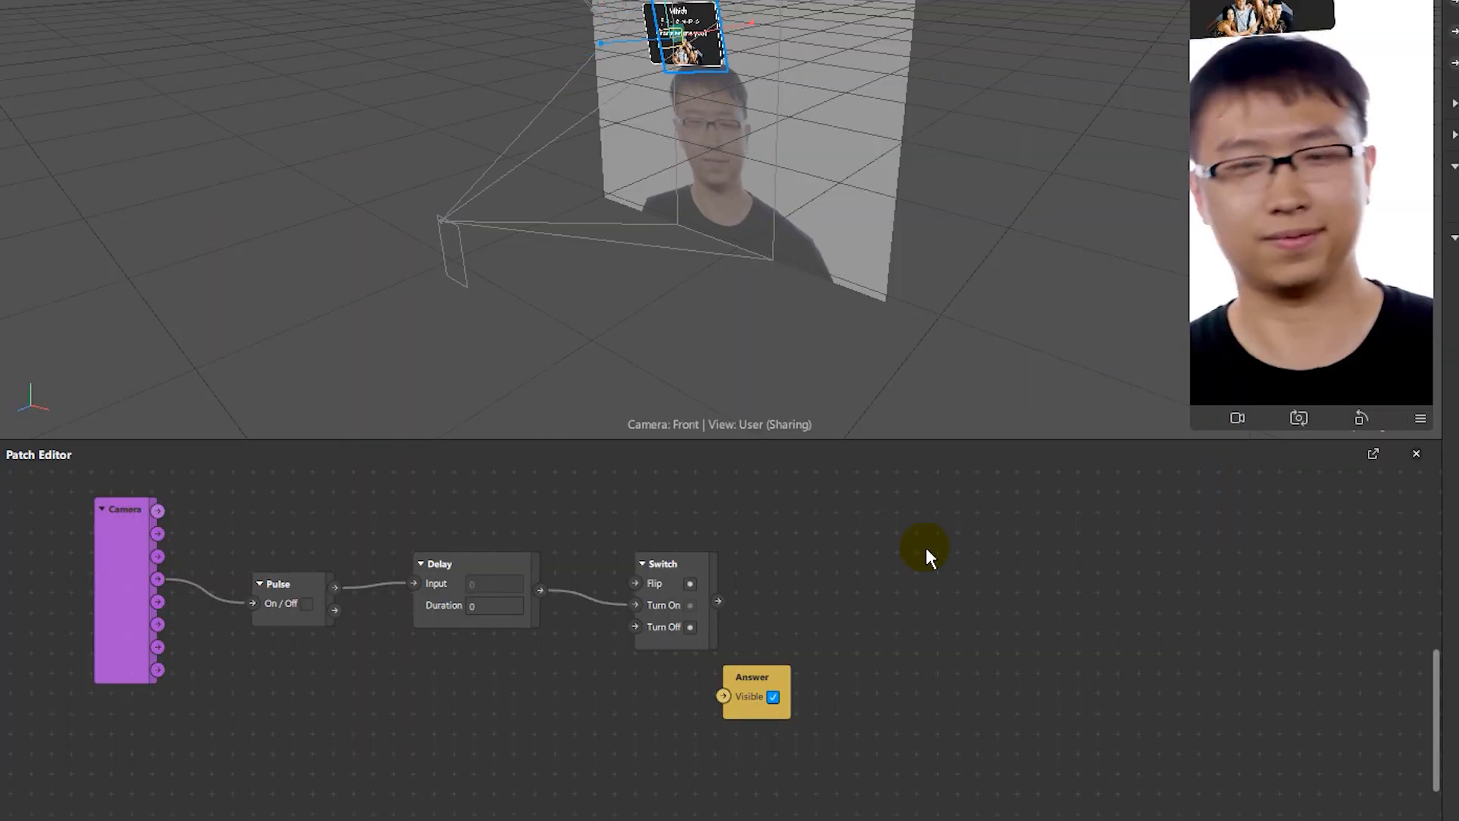
Connect the Switch's output to the Answer patch's Visible input and to the Signal input of a new Not patch.
{"action": "left_click_drag", "start_coordinate": [751, 681], "coordinate": [816, 500]}
{"action": "left_click_drag", "start_coordinate": [718, 601], "coordinate": [776, 523]}
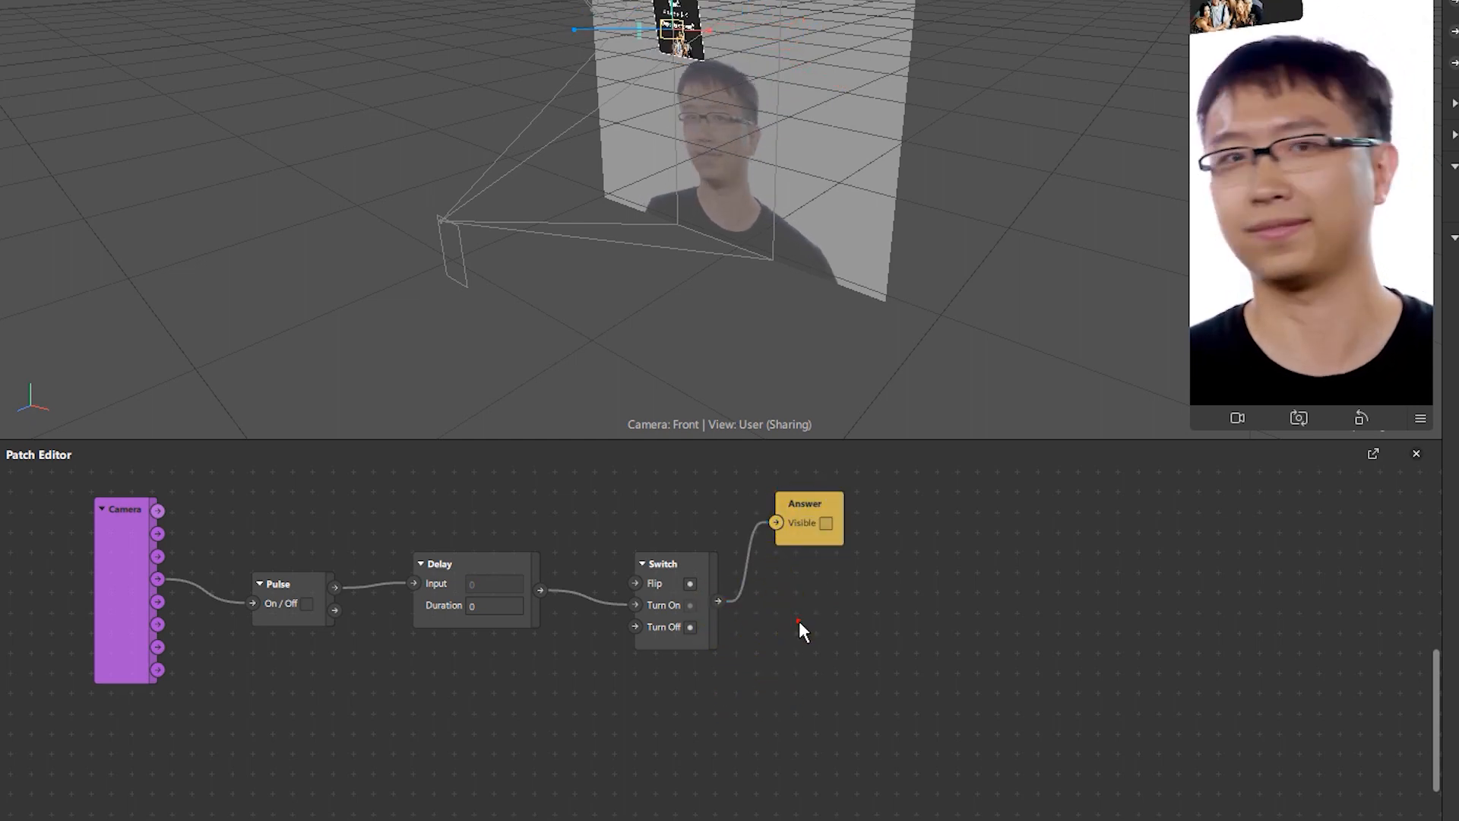
{"action": "right_click", "coordinate": [818, 621]}
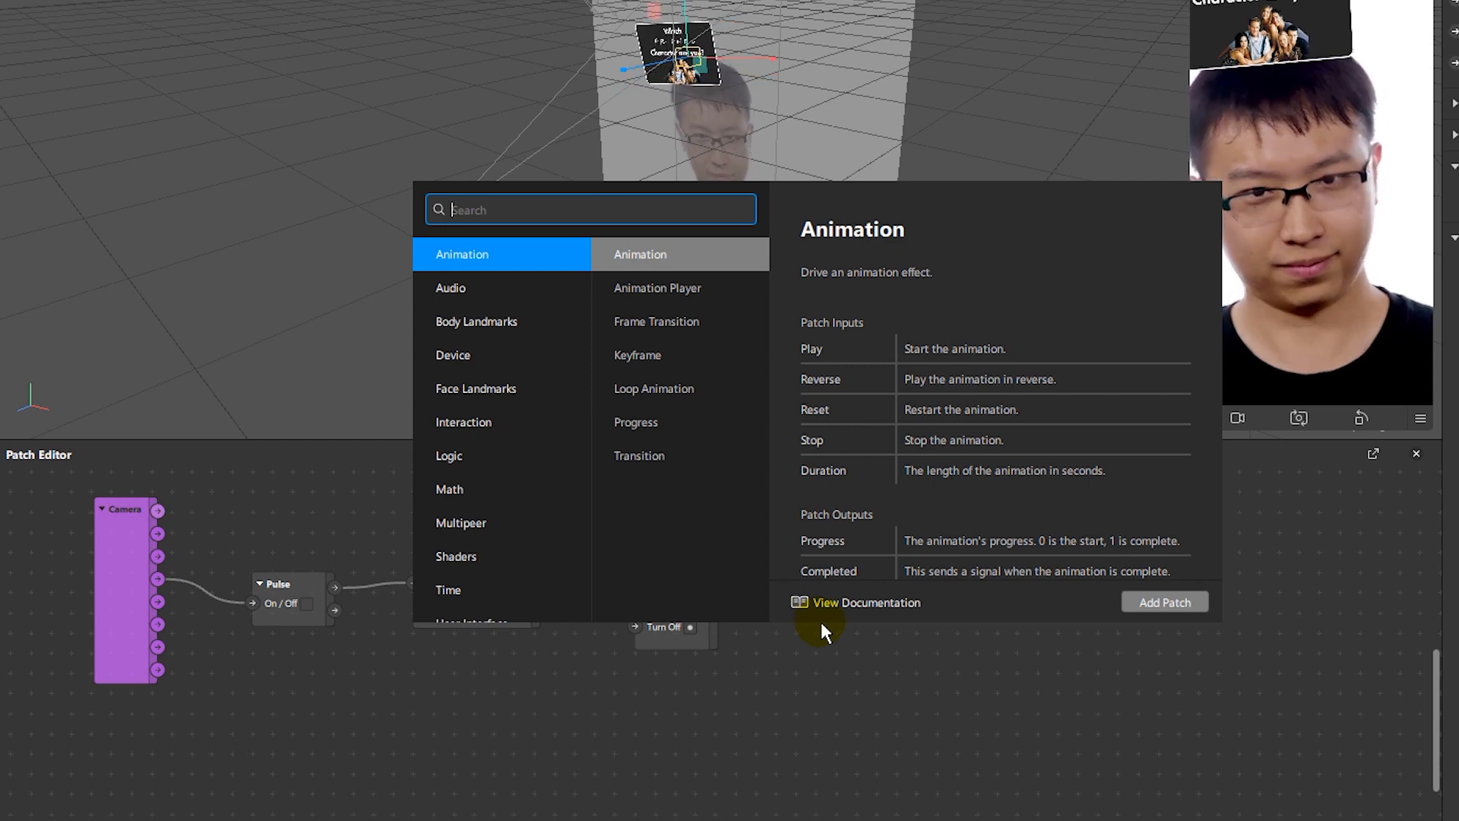
{"action": "type", "text": "no"}
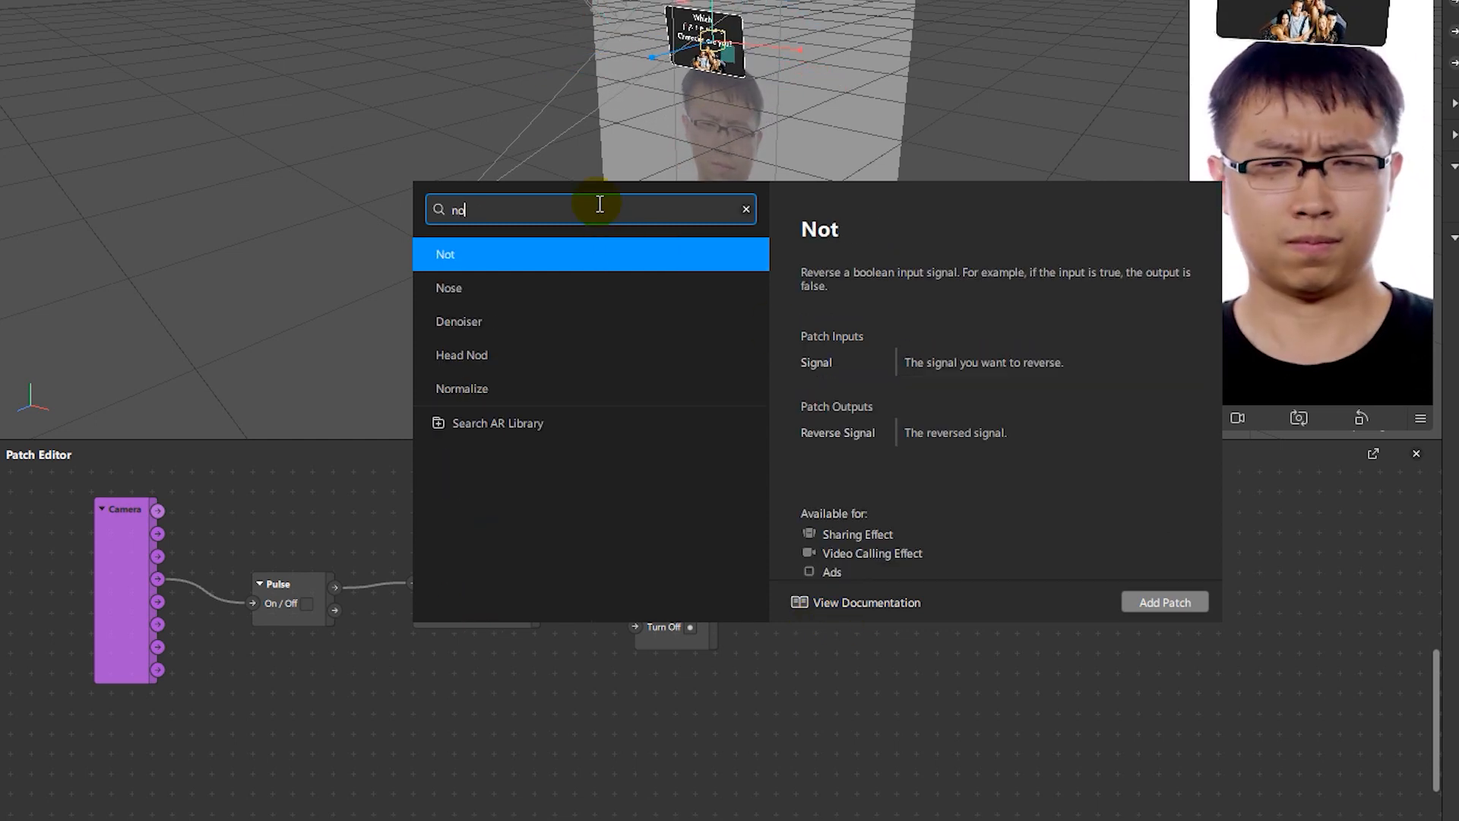
{"action": "left_click", "coordinate": [573, 241]}
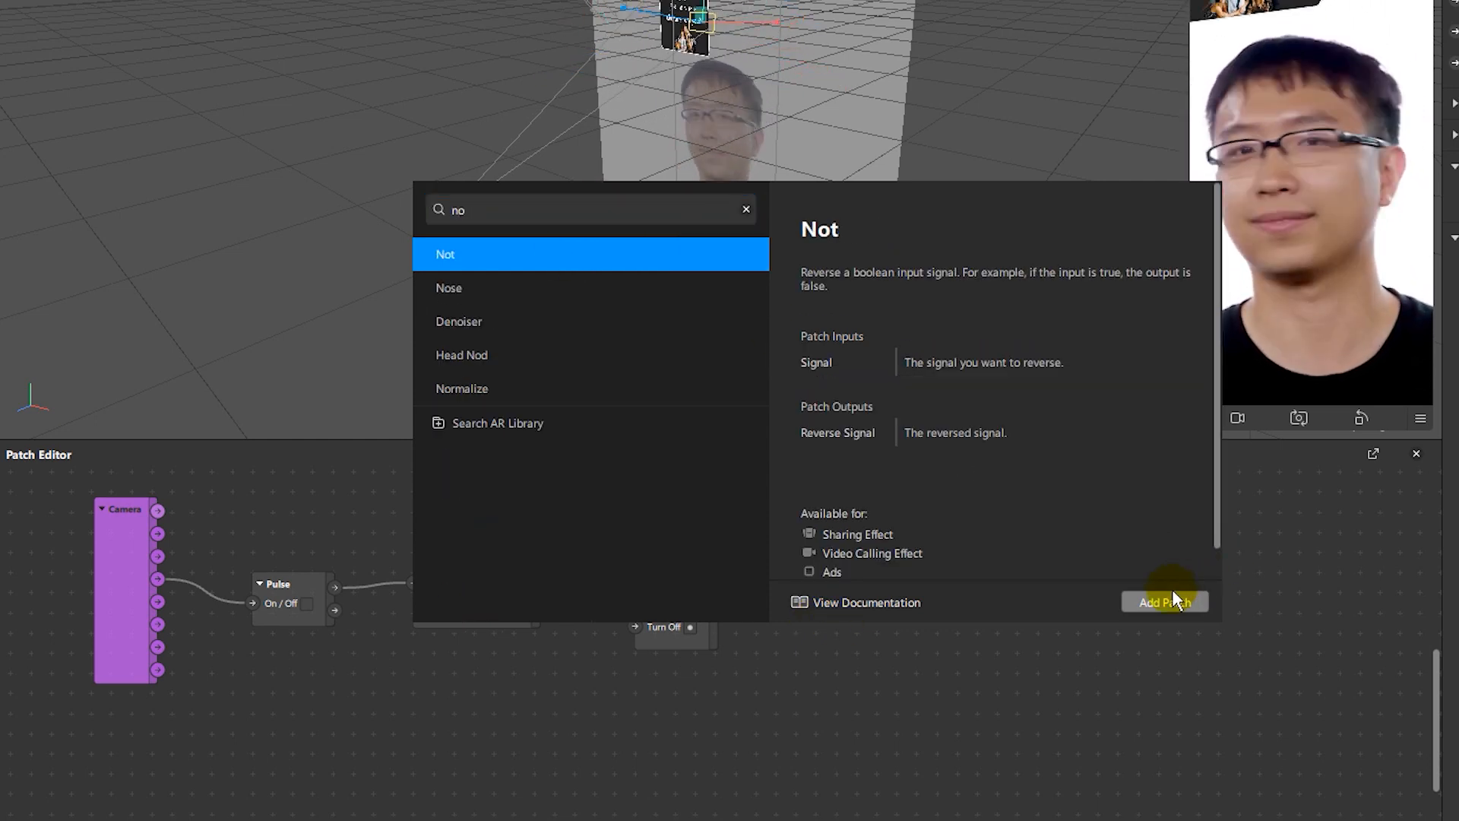
{"action": "left_click", "coordinate": [1165, 602]}
{"action": "left_click_drag", "start_coordinate": [854, 650], "coordinate": [857, 580]}
{"action": "left_click_drag", "start_coordinate": [732, 600], "coordinate": [844, 593]}
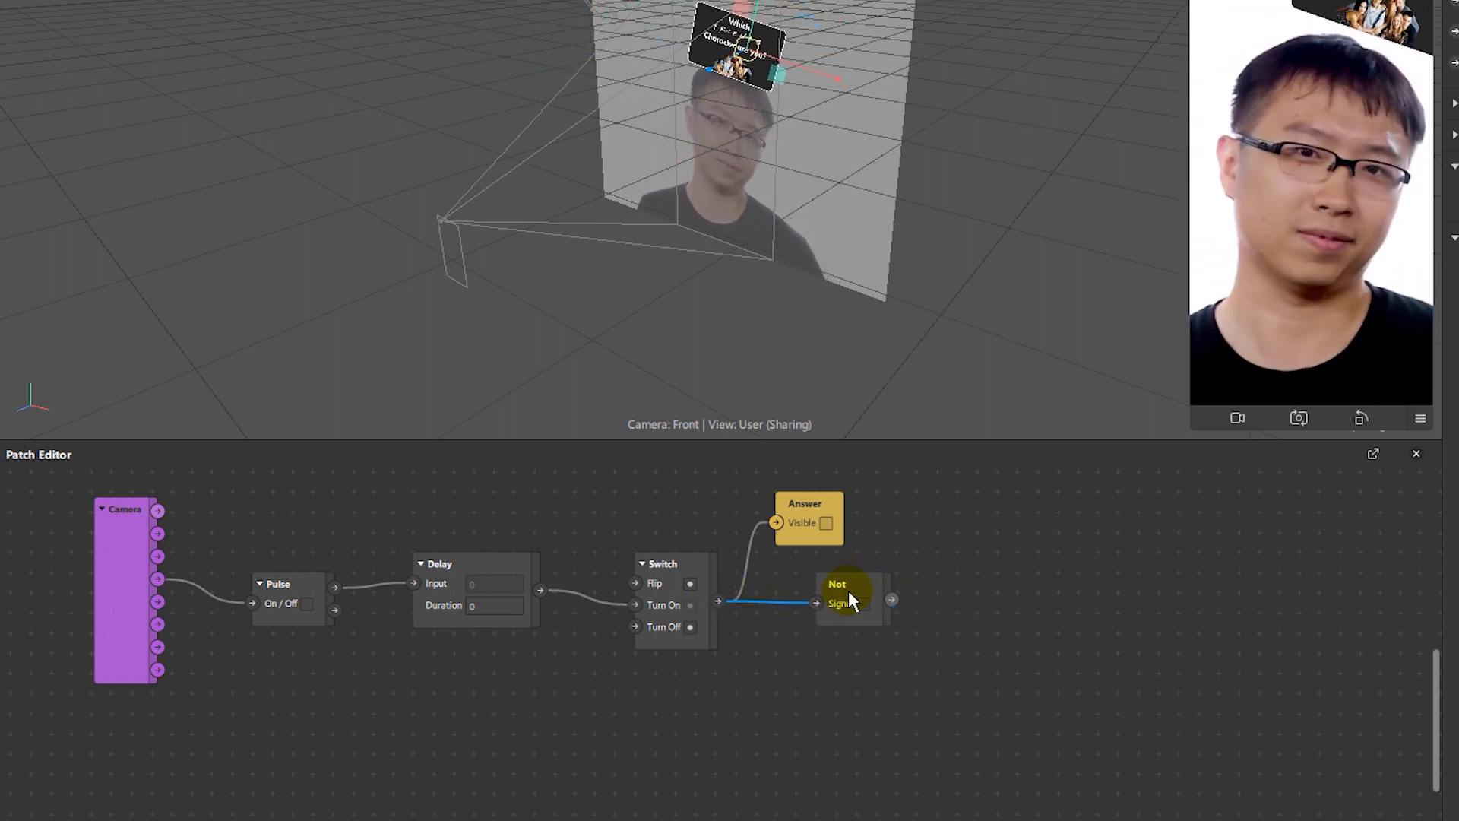
Add a Pulse patch below the Not patch and connect the Switch's output to its On/Off input.
{"action": "right_click", "coordinate": [912, 687]}
{"action": "type", "text": "pul"}
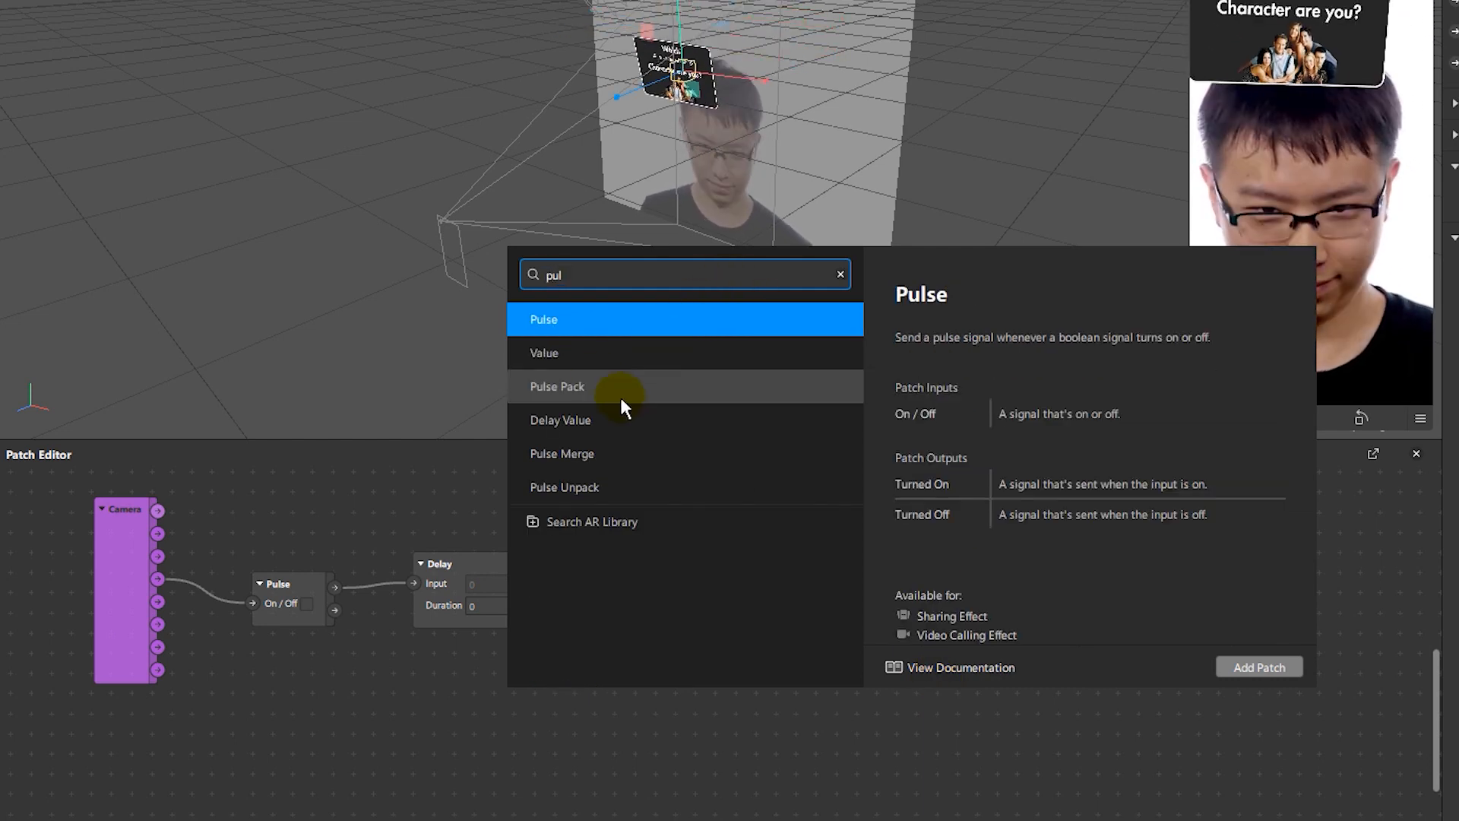
{"action": "left_click", "coordinate": [1259, 667]}
{"action": "left_click_drag", "start_coordinate": [890, 667], "coordinate": [839, 658]}
{"action": "left_click_drag", "start_coordinate": [718, 602], "coordinate": [815, 684]}
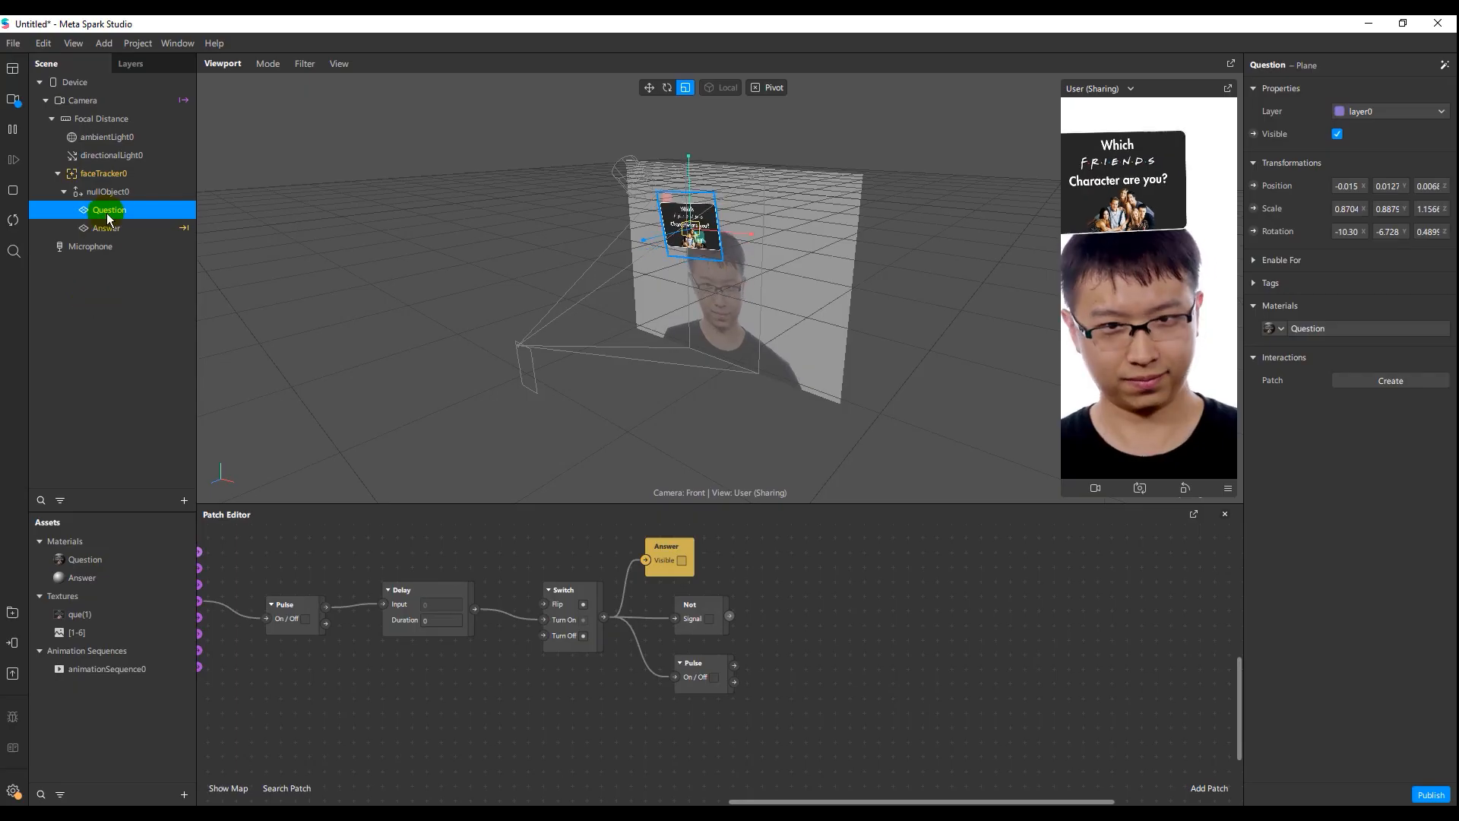
Create a patch for the Question plane's Visible property and connect the Not patch's output to it.
{"action": "left_click", "coordinate": [1254, 133]}
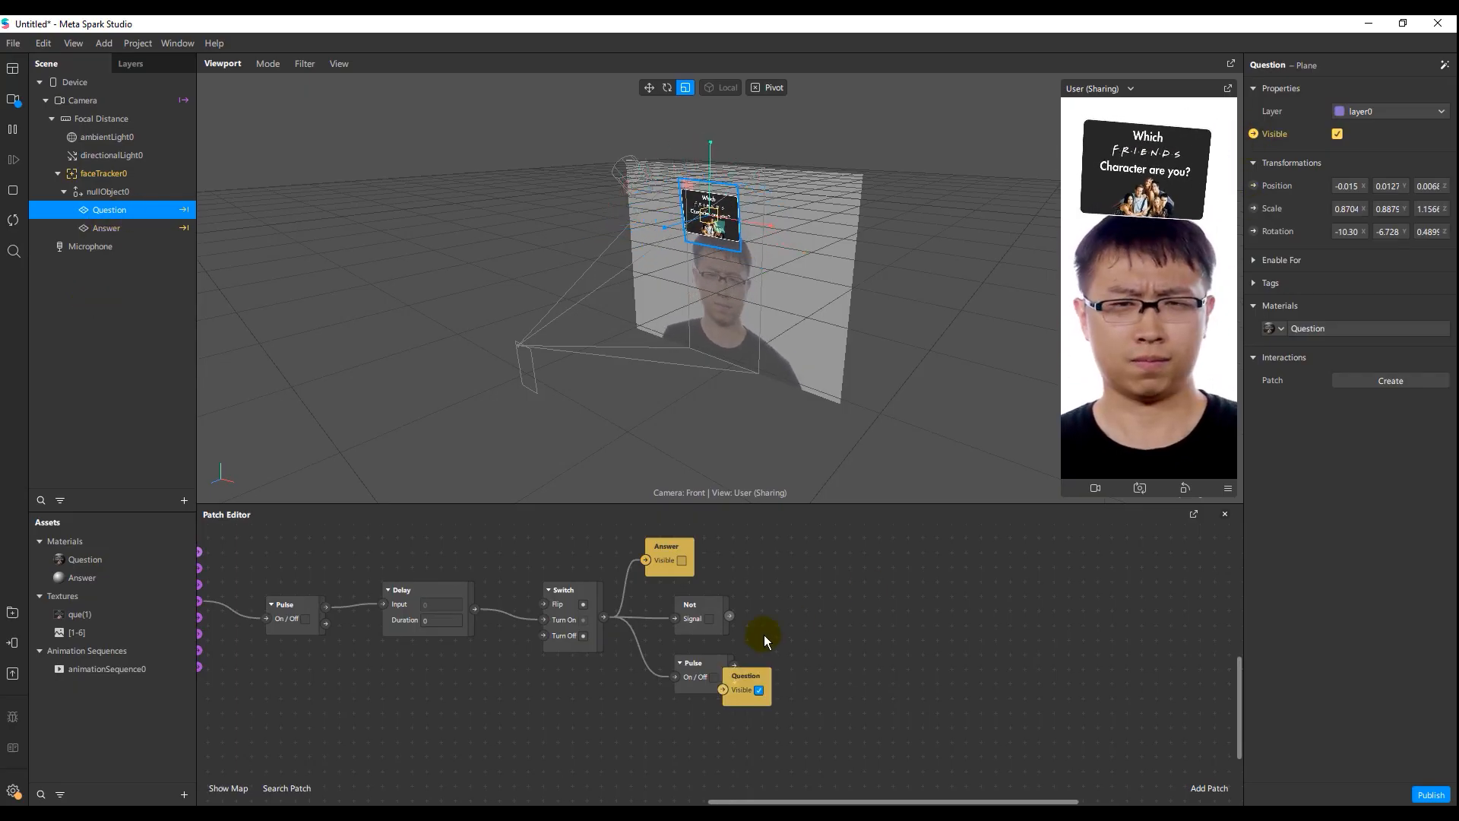
{"action": "left_click_drag", "start_coordinate": [751, 694], "coordinate": [838, 558]}
{"action": "left_click_drag", "start_coordinate": [732, 594], "coordinate": [798, 578]}
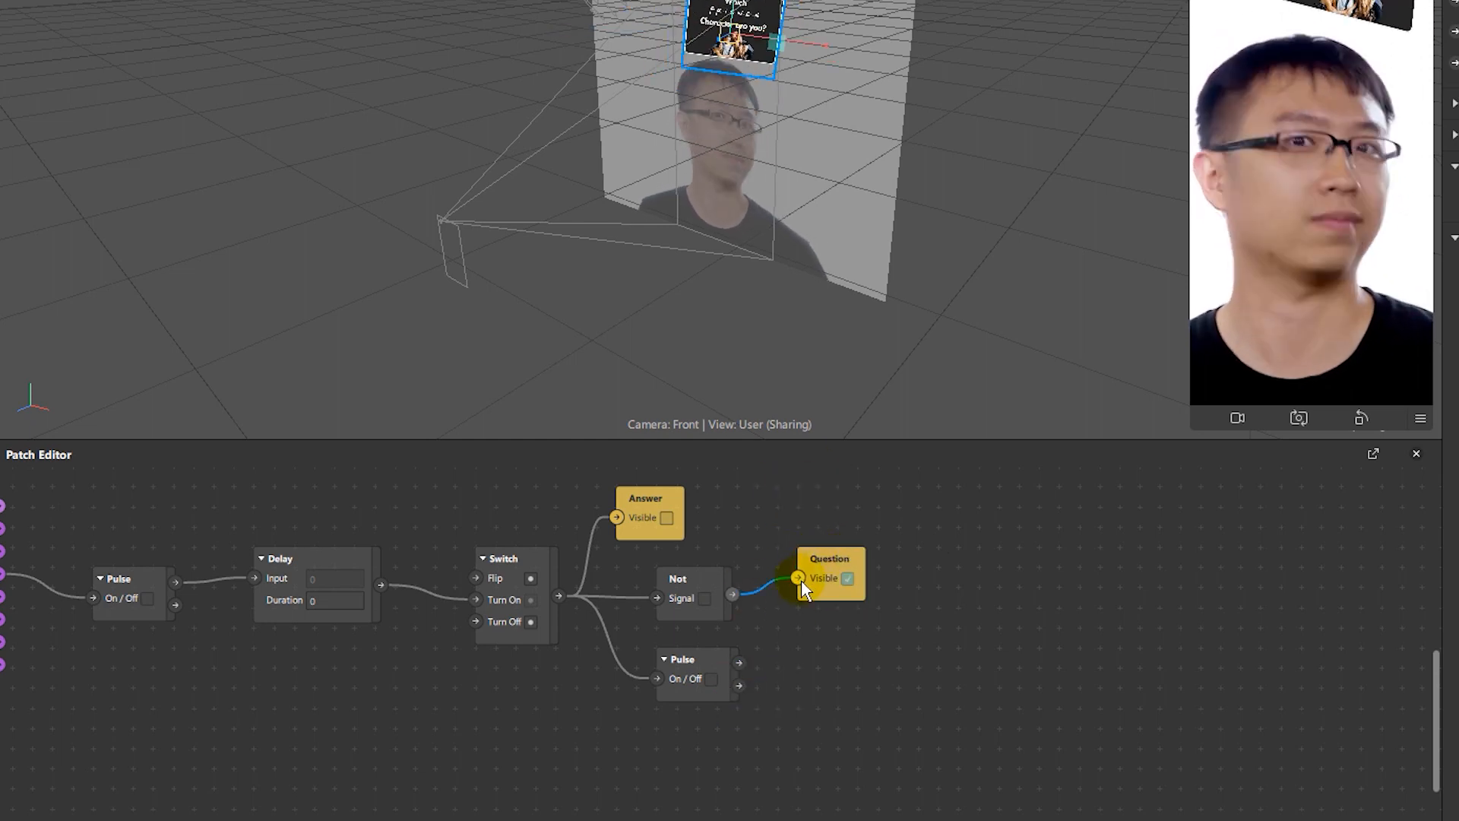
Add a second Switch patch after the new Pulse and connect the Pulse's Turned On output to its Turn On input.
{"action": "right_click", "coordinate": [845, 650]}
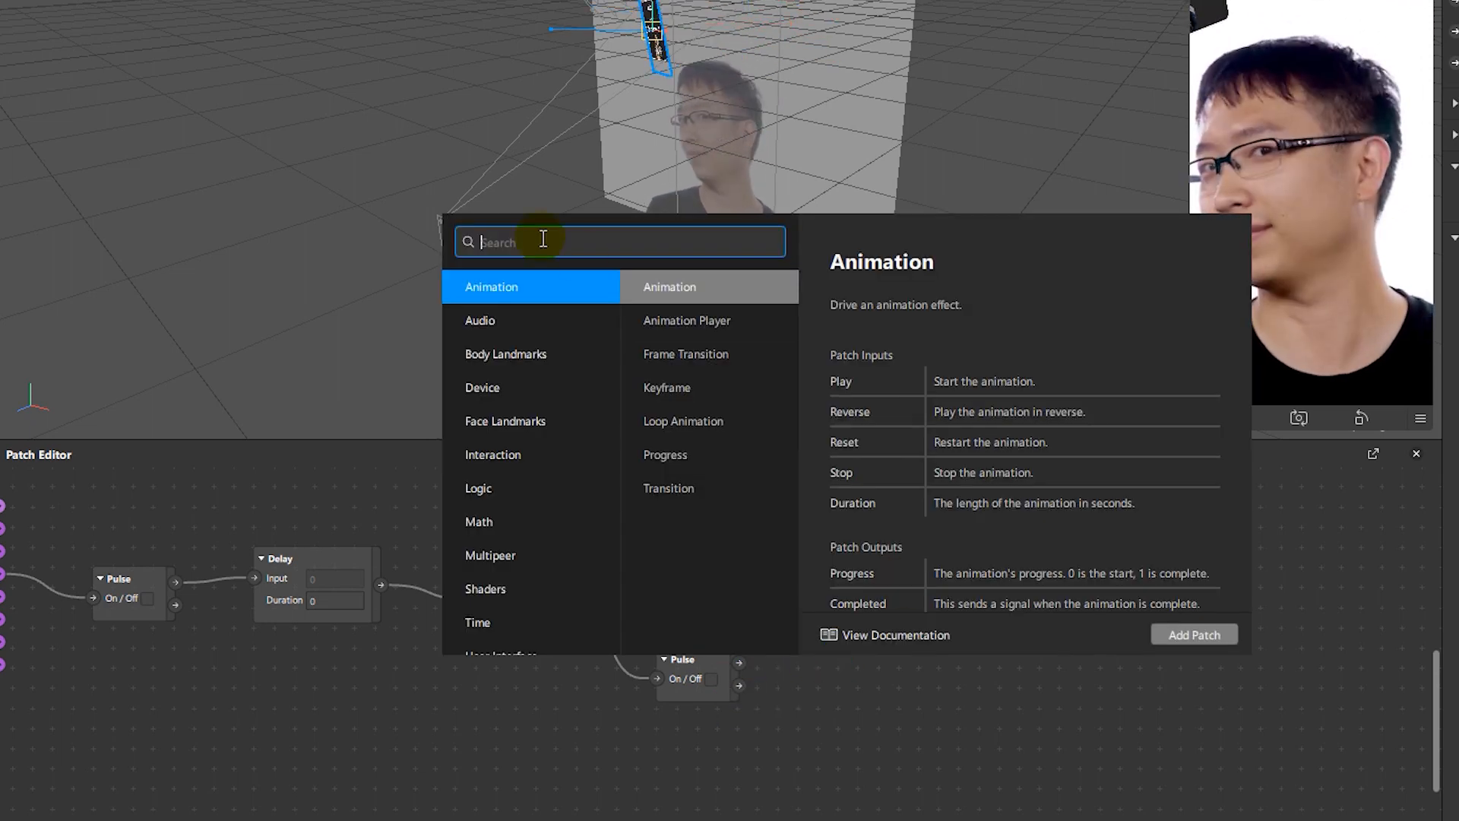
{"action": "type", "text": "sw"}
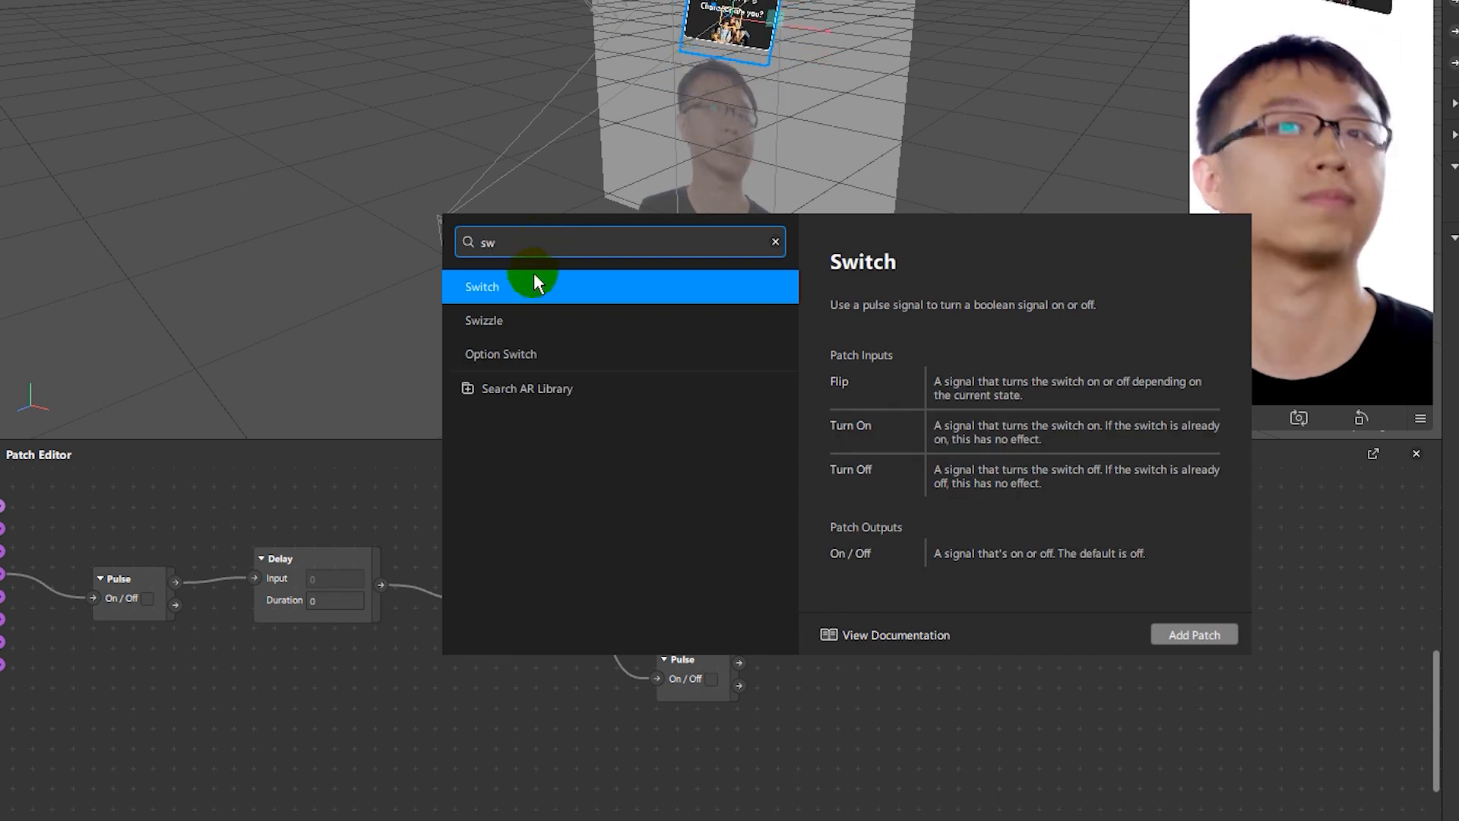
{"action": "left_click", "coordinate": [1209, 635]}
{"action": "left_click_drag", "start_coordinate": [868, 667], "coordinate": [861, 659]}
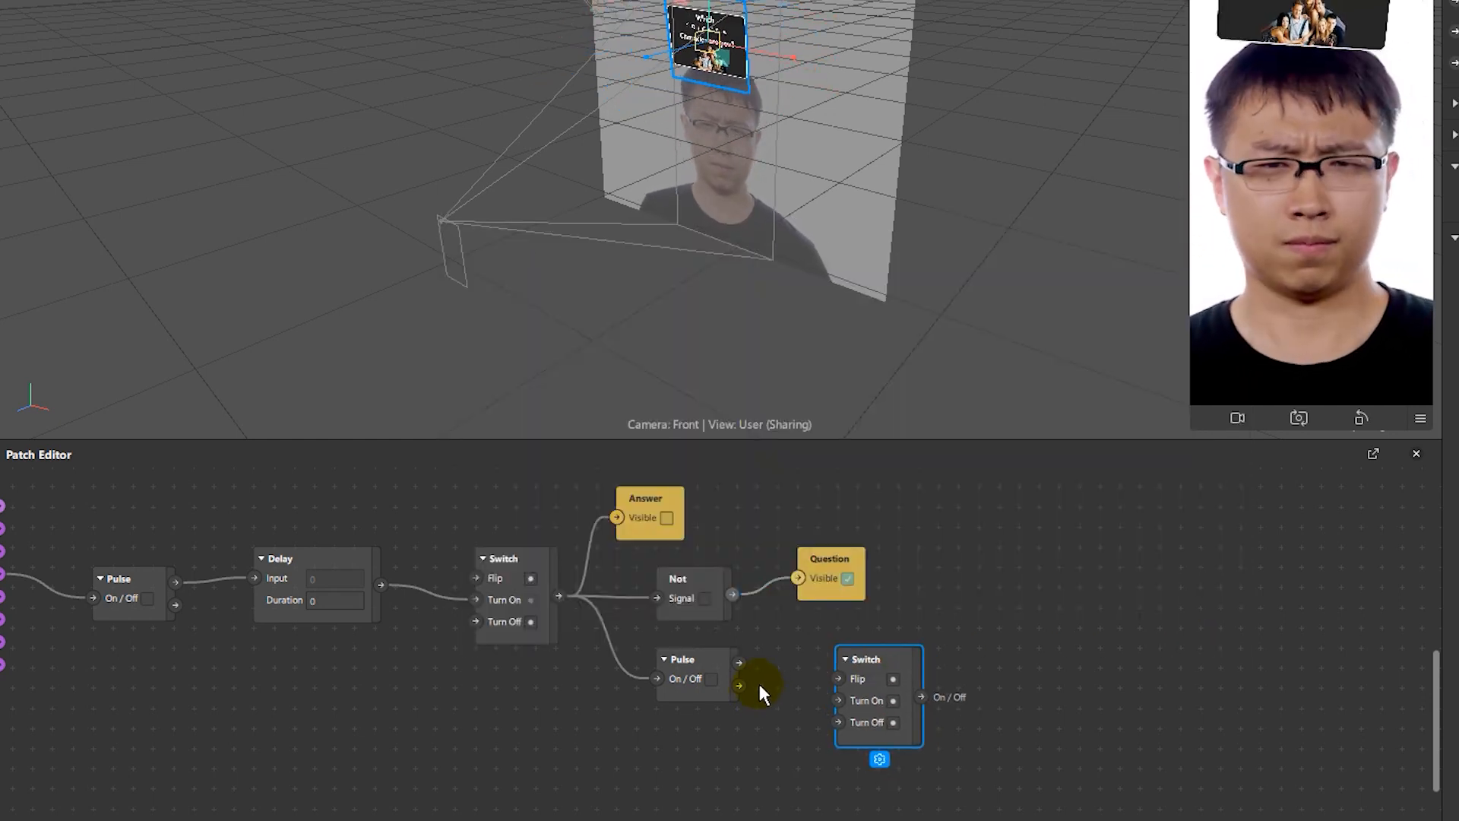
{"action": "left_click_drag", "start_coordinate": [739, 662], "coordinate": [837, 700]}
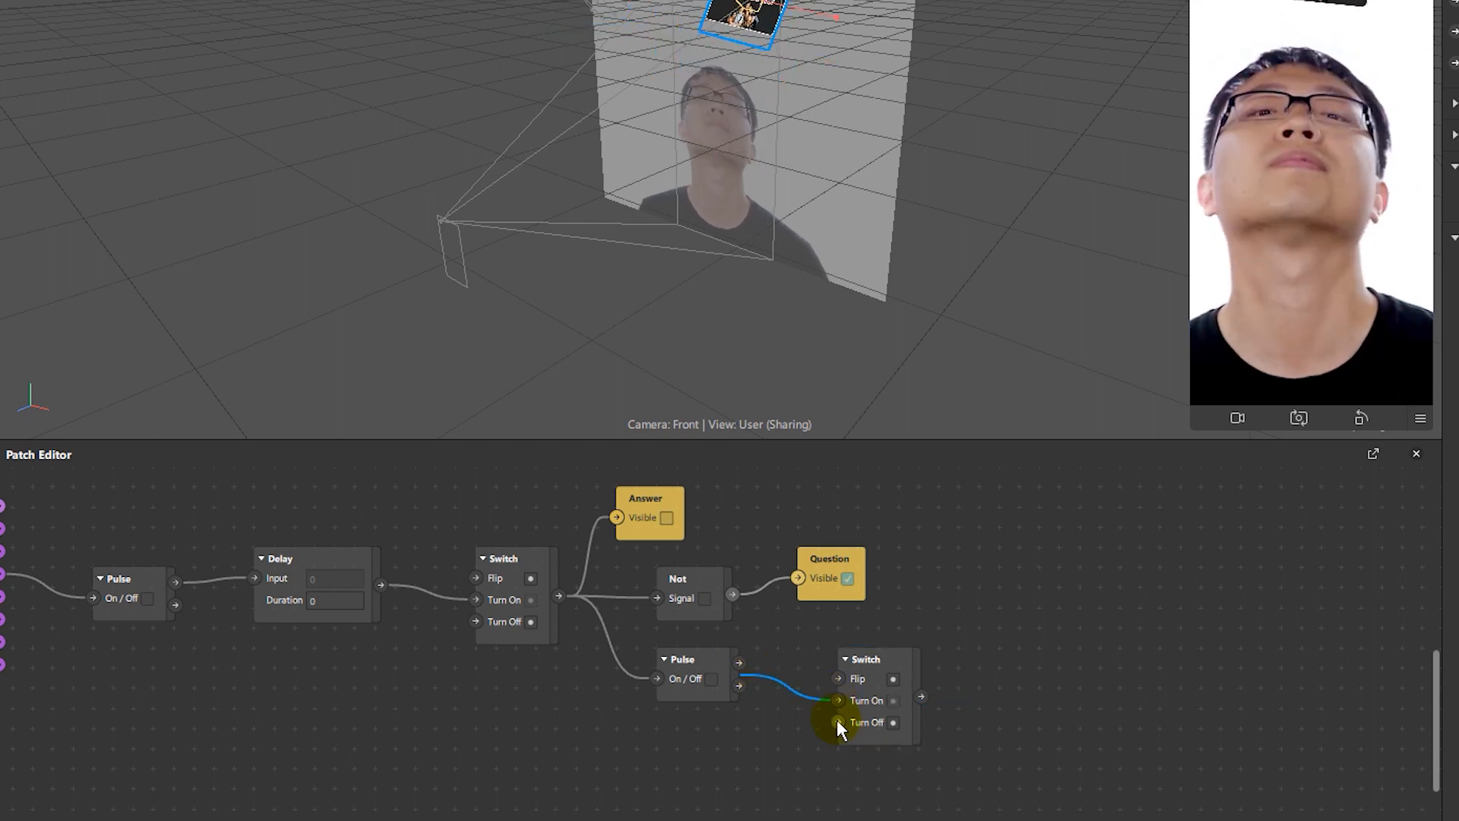
Add another Pulse patch below the existing one and connect its Turned On output to the second Switch's Turn Off input.
{"action": "scroll", "coordinate": [1053, 701], "scroll_direction": "down", "scroll_amount": 3}
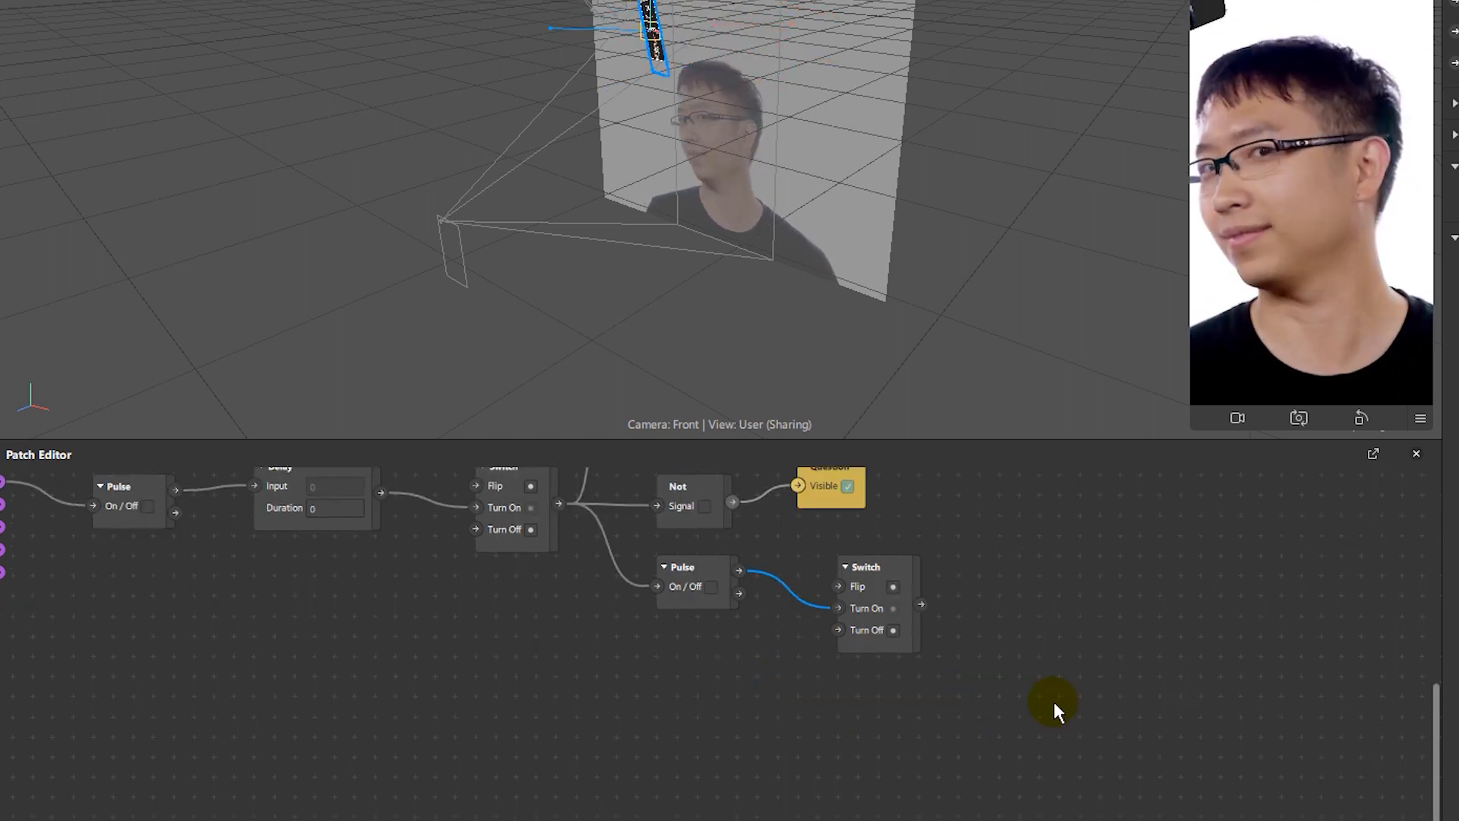
{"action": "right_click", "coordinate": [960, 644]}
{"action": "left_click", "coordinate": [658, 236]}
{"action": "type", "text": "pul"}
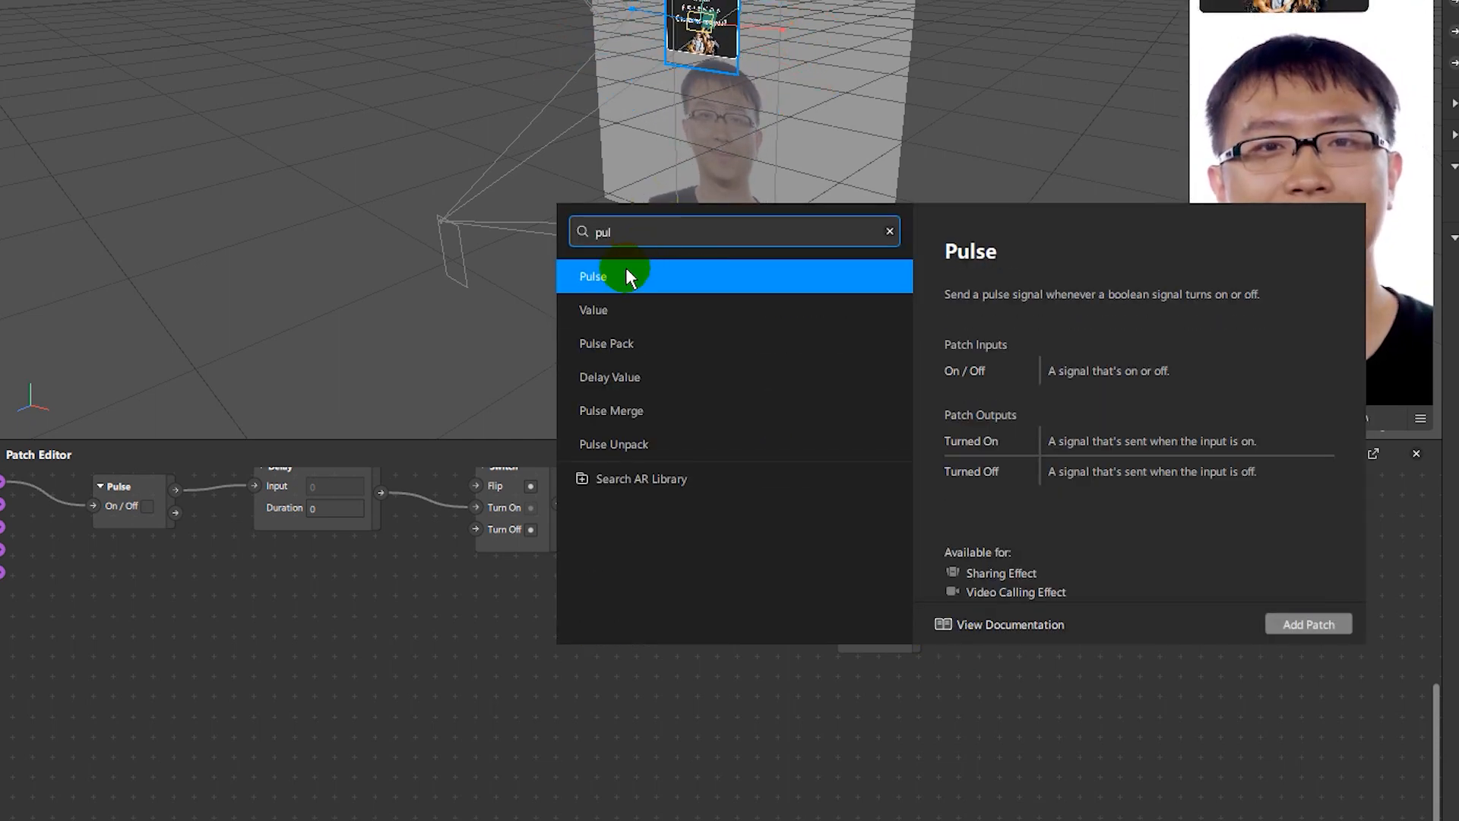
{"action": "left_click", "coordinate": [1308, 624]}
{"action": "left_click", "coordinate": [1002, 645]}
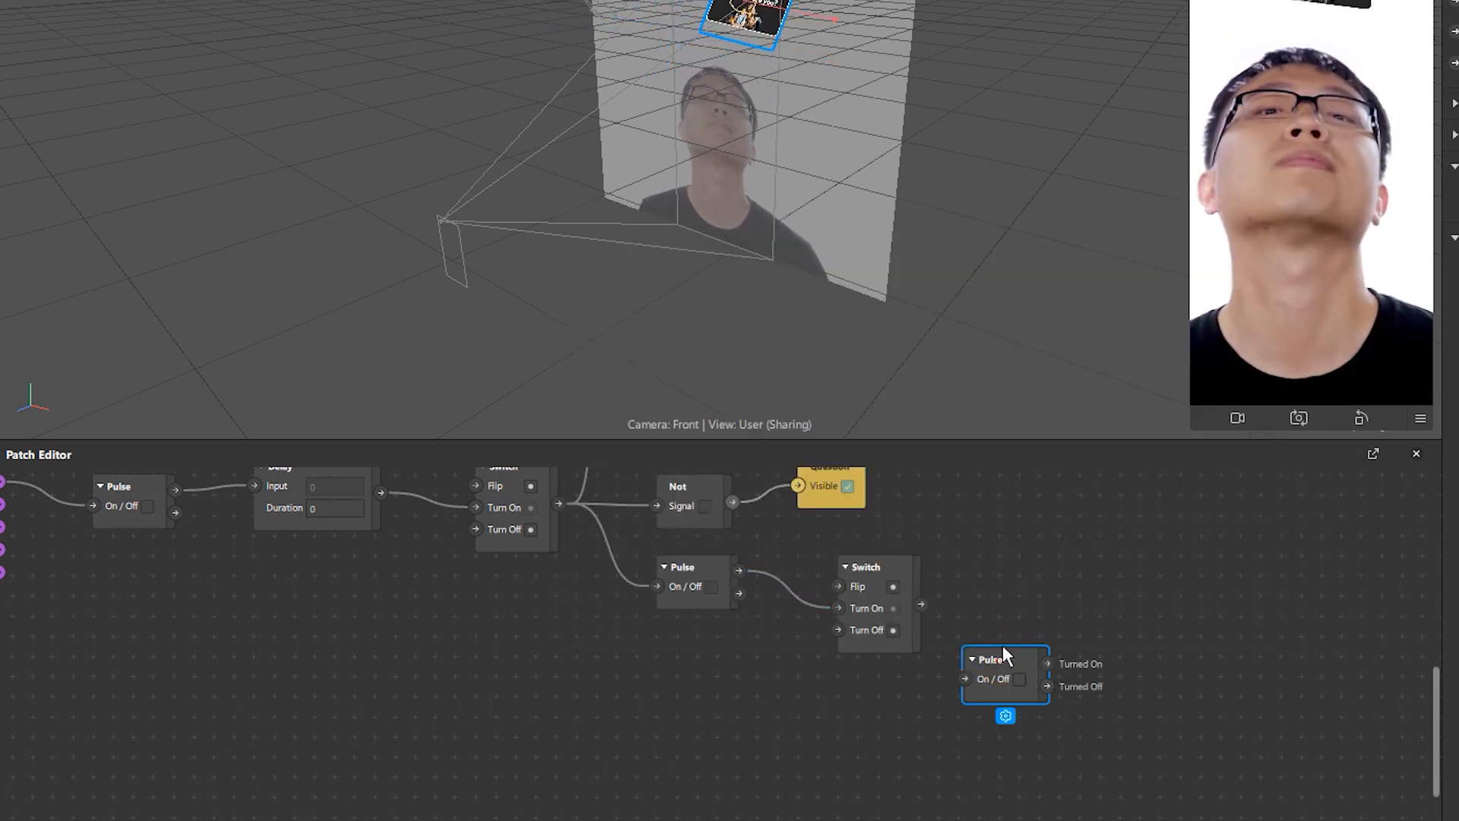
{"action": "mouse_move", "coordinate": [1007, 633]}
{"action": "left_mouse_down"}
{"action": "mouse_move", "coordinate": [956, 667]}
{"action": "mouse_move", "coordinate": [1010, 618]}
{"action": "left_mouse_up"}
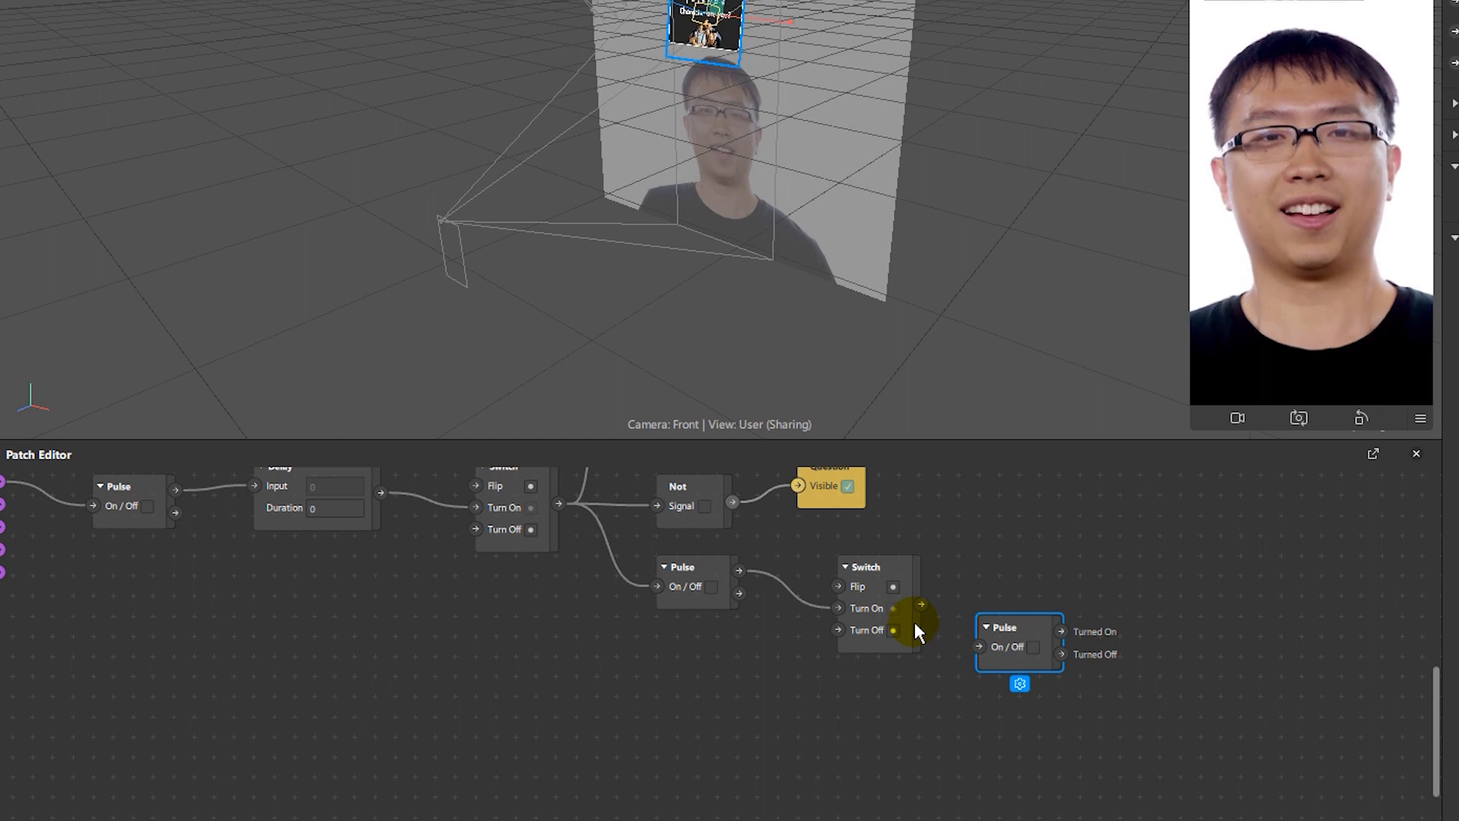
{"action": "left_click_drag", "start_coordinate": [1000, 621], "coordinate": [700, 678]}
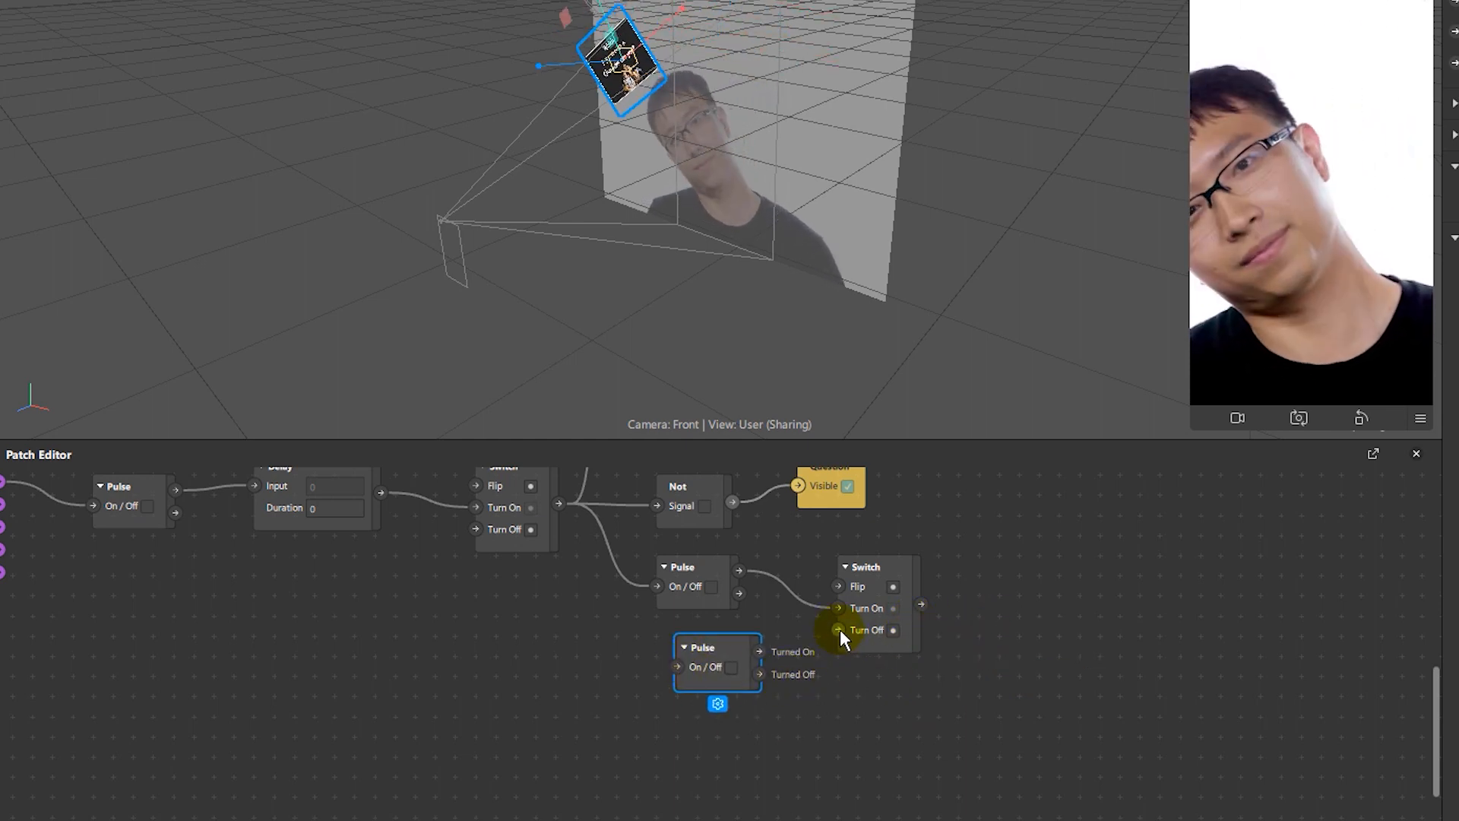
{"action": "left_click_drag", "start_coordinate": [837, 627], "coordinate": [759, 681]}
{"action": "left_click", "coordinate": [814, 672]}
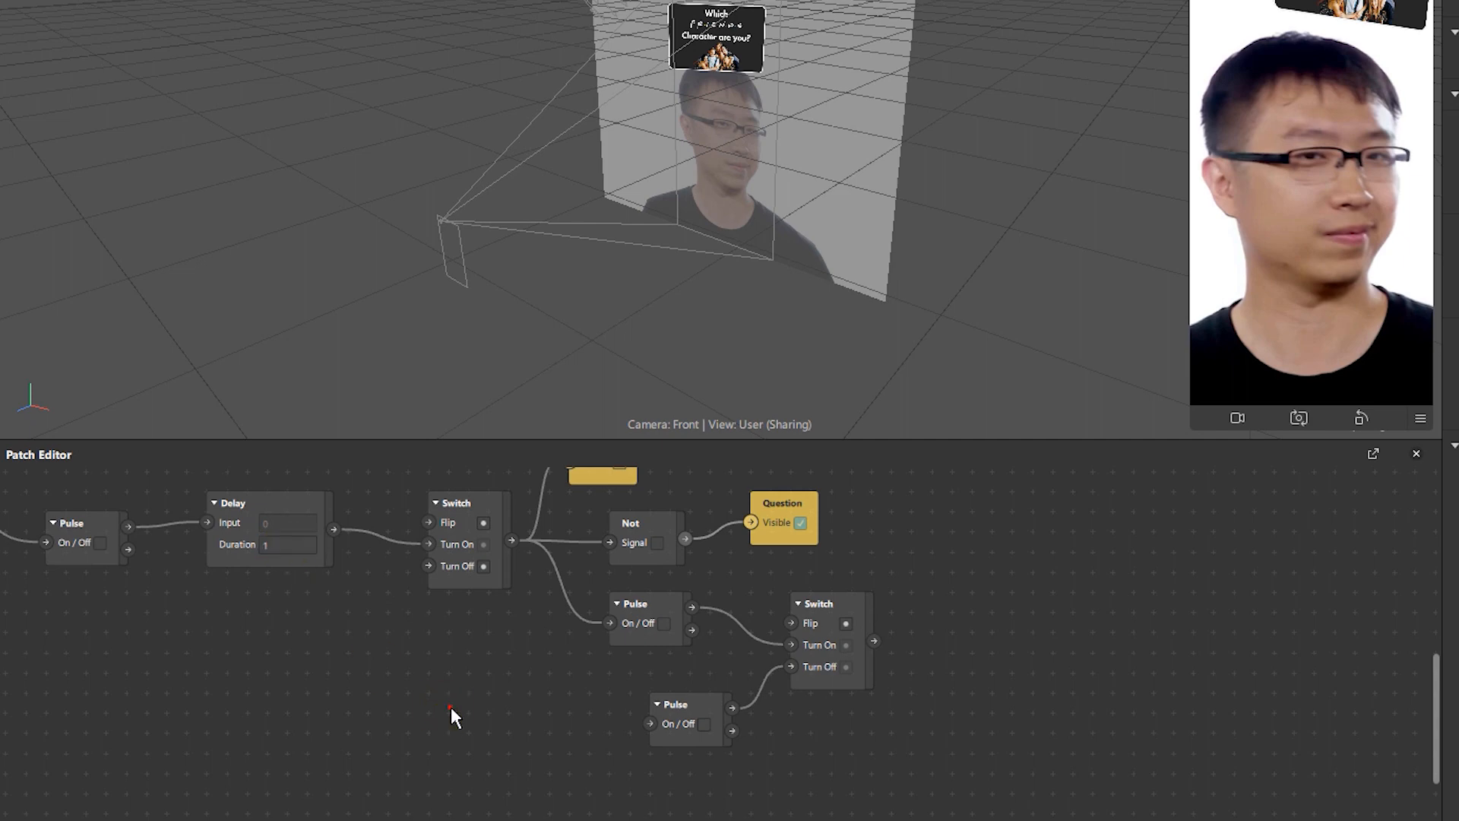
Add a Delay patch before the lowest Pulse and connect the Delay's Output to that Pulse's On/Off input.
{"action": "right_click", "coordinate": [500, 673]}
{"action": "left_click", "coordinate": [234, 294]}
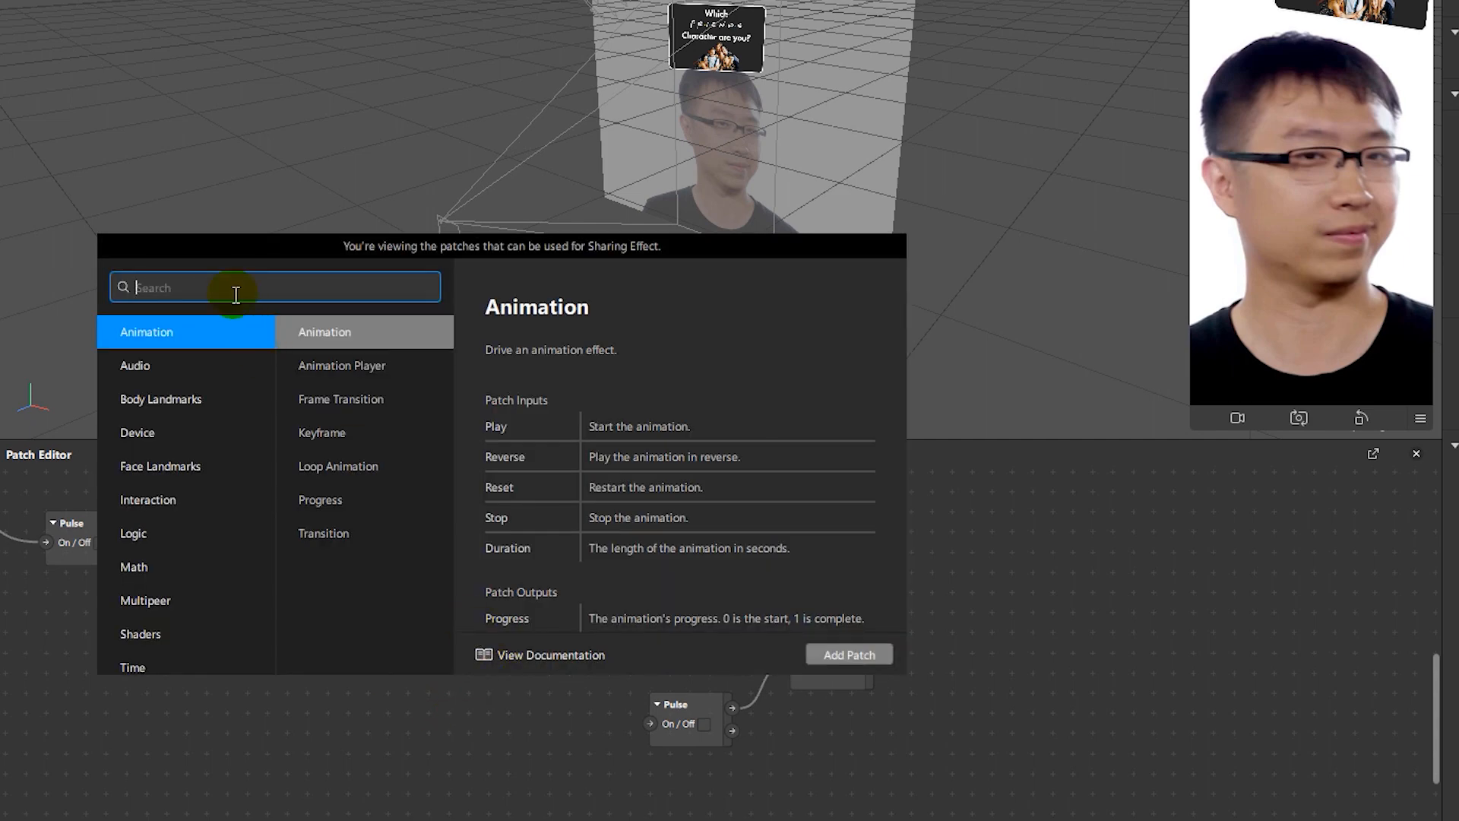
{"action": "type", "text": "de"}
{"action": "left_click", "coordinate": [206, 334]}
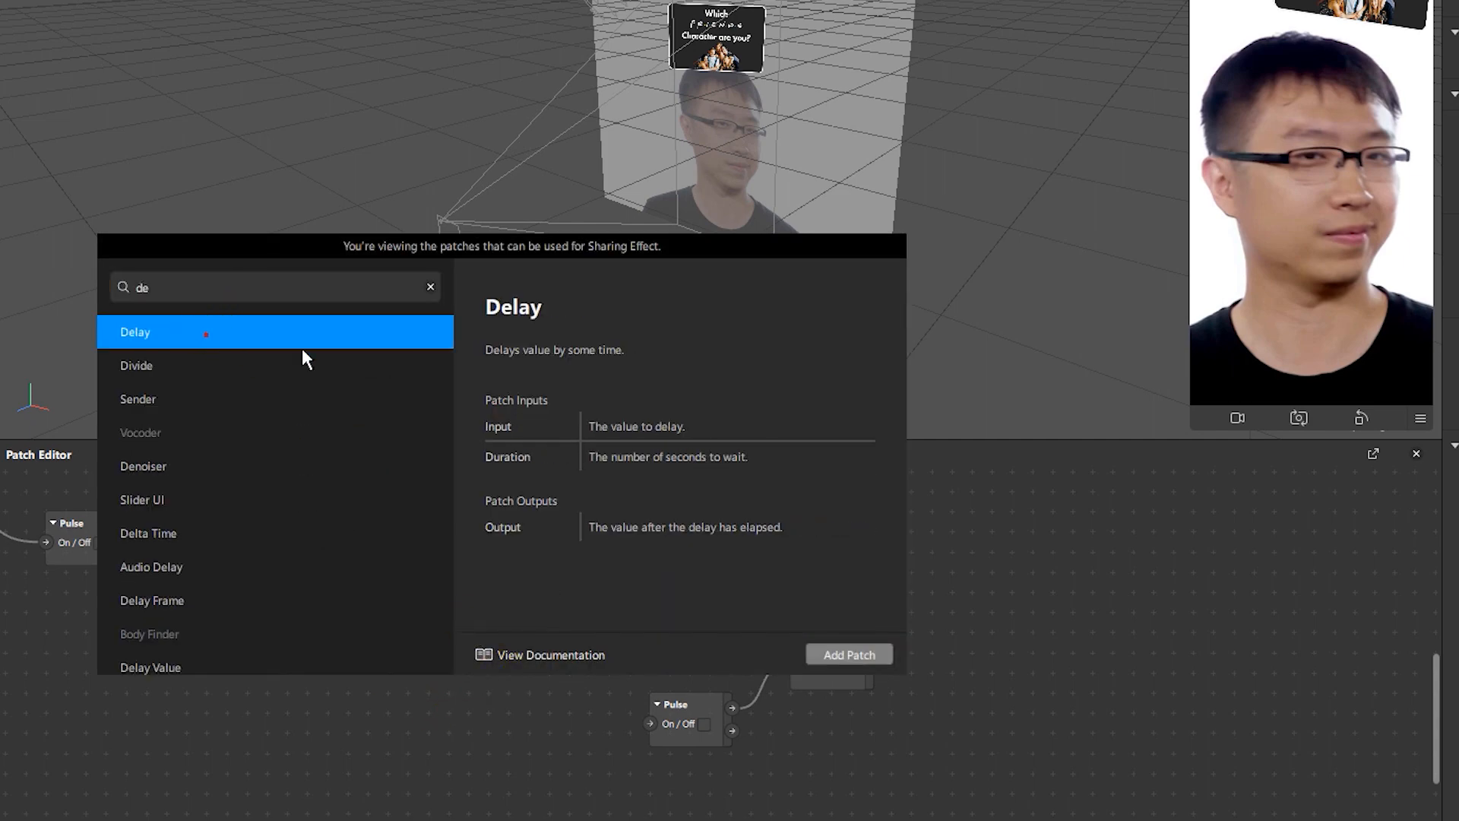
{"action": "left_click", "coordinate": [851, 657]}
{"action": "left_click_drag", "start_coordinate": [563, 697], "coordinate": [620, 717]}
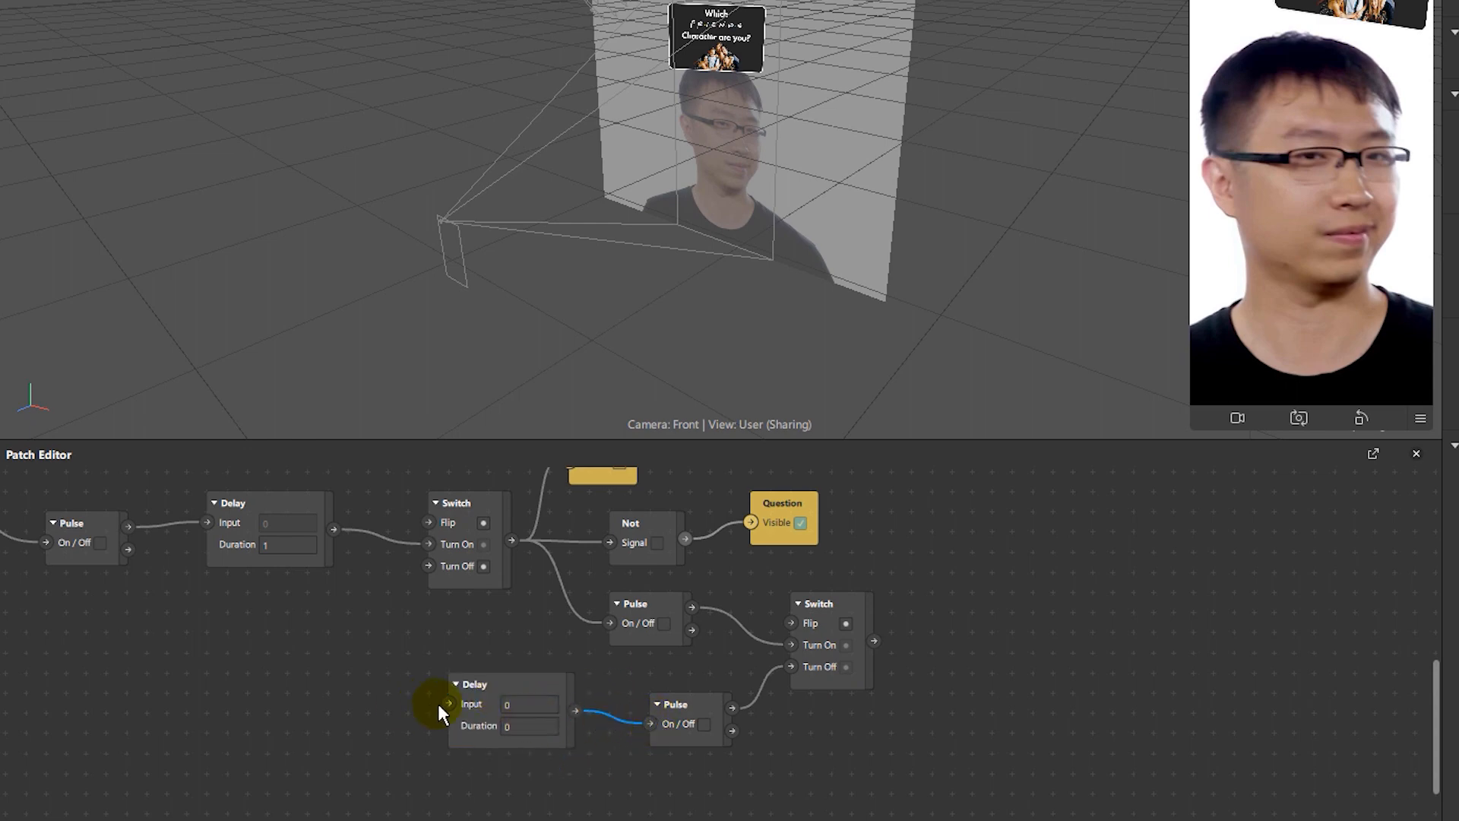
Connect the first Switch's output to the lower Delay's Input and space out the lower Delay and Pulse patches.
{"action": "left_click_drag", "start_coordinate": [483, 589], "coordinate": [512, 539]}
{"action": "left_click_drag", "start_coordinate": [550, 690], "coordinate": [570, 701]}
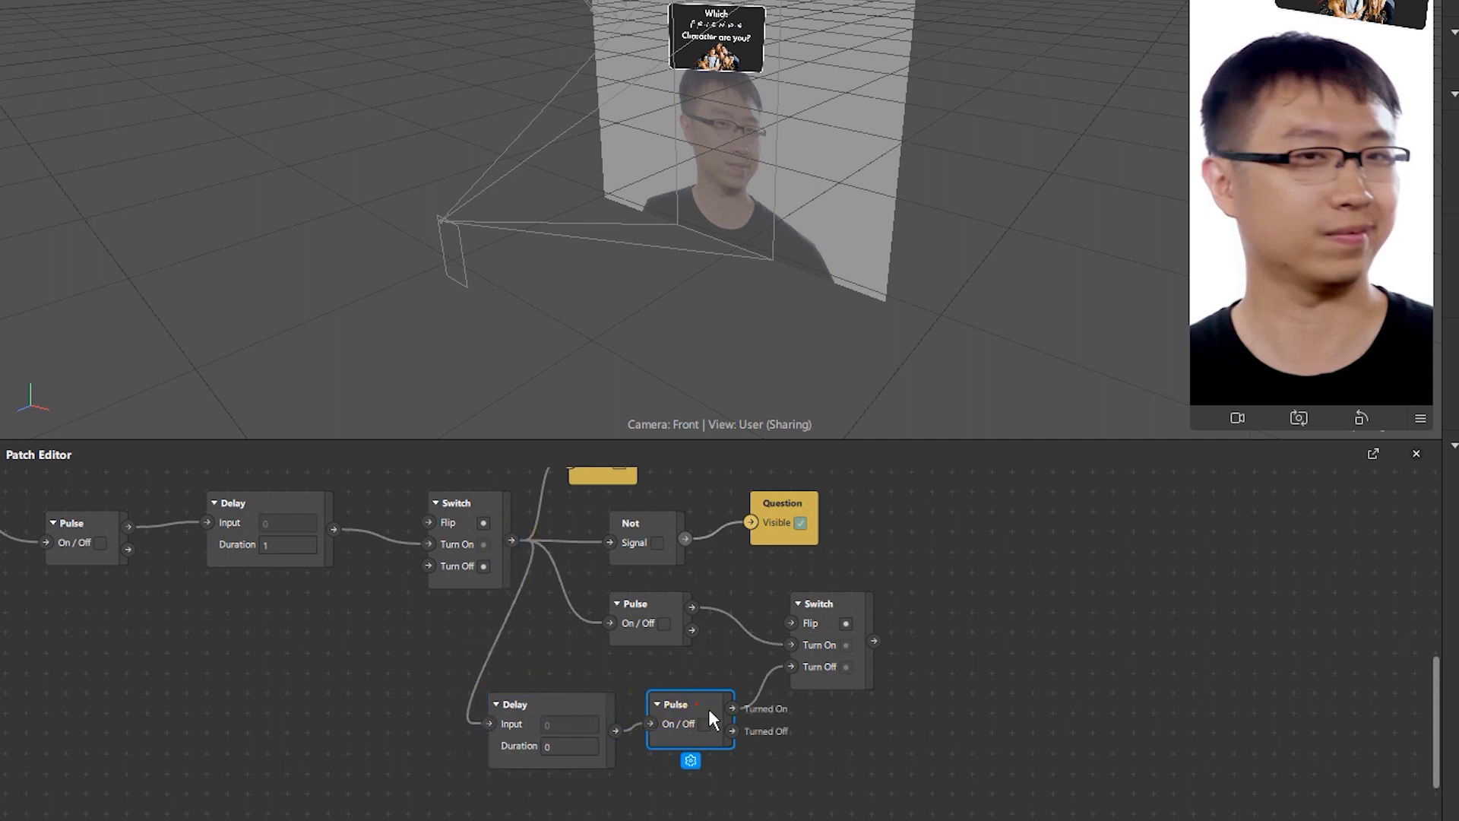
{"action": "left_click_drag", "start_coordinate": [709, 708], "coordinate": [750, 709]}
{"action": "left_click_drag", "start_coordinate": [532, 704], "coordinate": [563, 712]}
Add a Loop Animation patch after the second Switch and connect the Switch's output to its Enable input.
{"action": "left_click", "coordinate": [997, 714]}
{"action": "left_click_drag", "start_coordinate": [1014, 703], "coordinate": [804, 739]}
{"action": "double_click", "coordinate": [827, 588]}
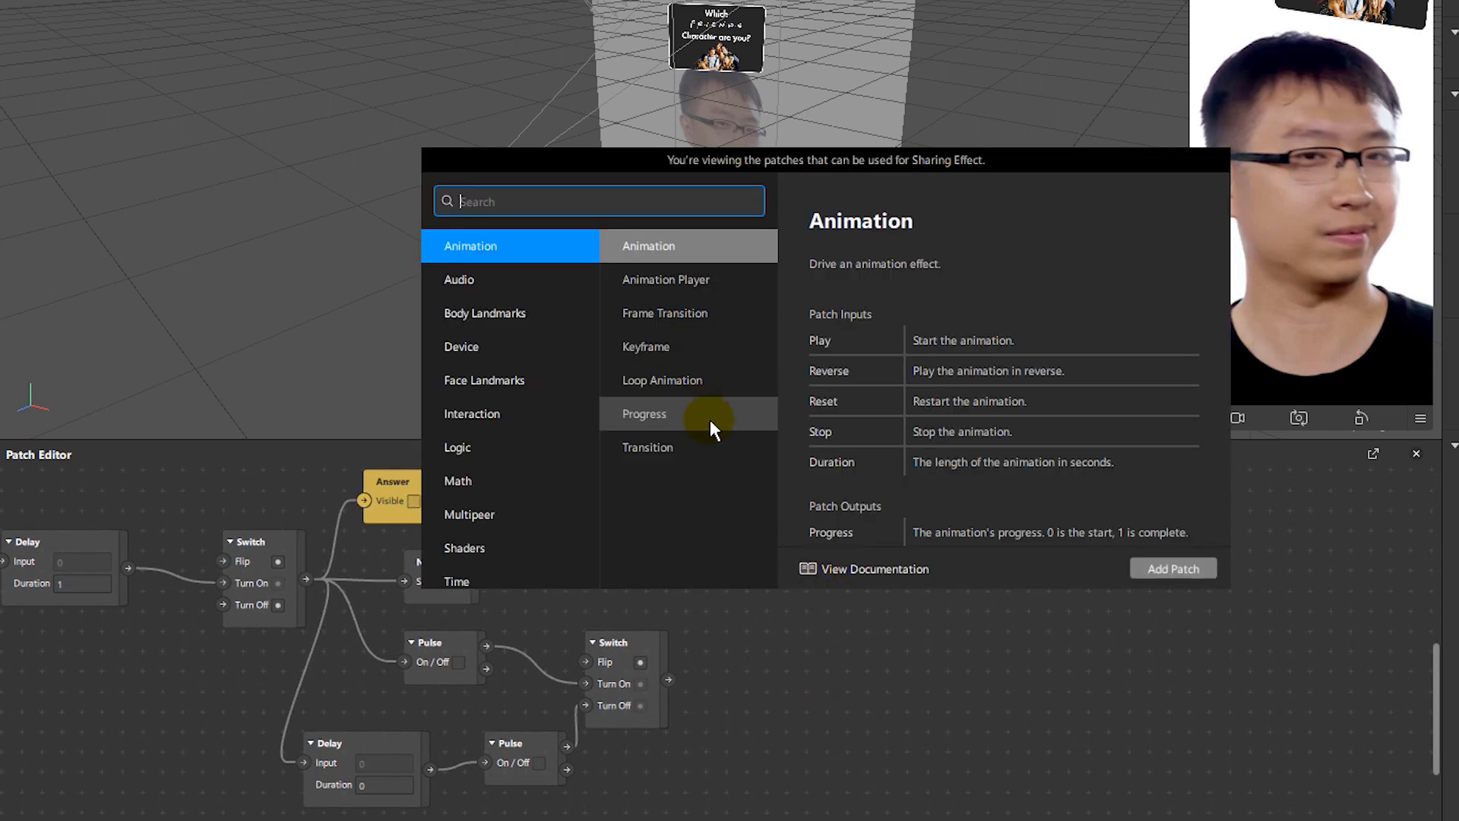
{"action": "type", "text": "loop"}
{"action": "left_click", "coordinate": [558, 249]}
{"action": "left_click", "coordinate": [1170, 567]}
{"action": "left_click_drag", "start_coordinate": [854, 604], "coordinate": [832, 618]}
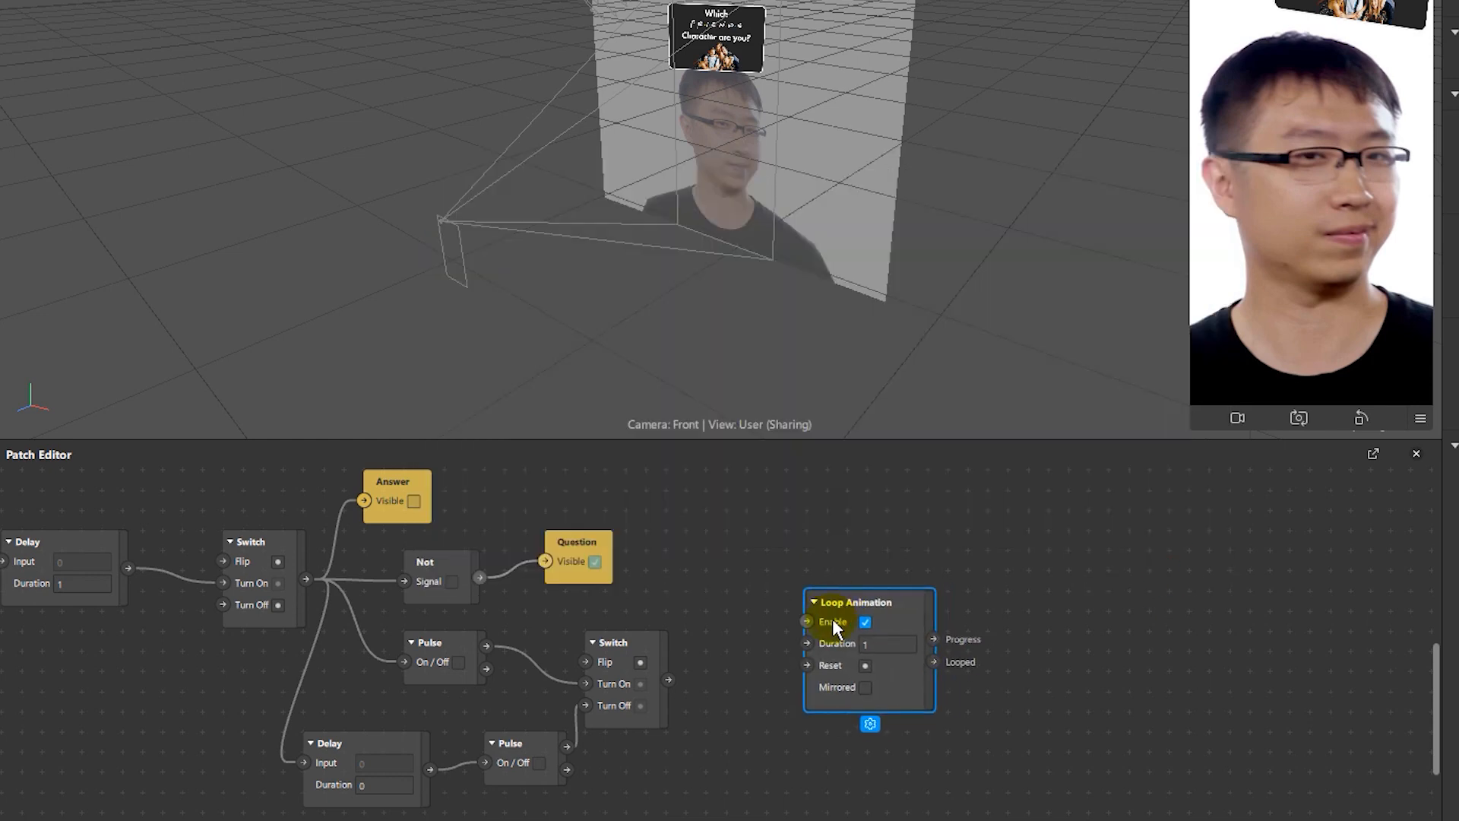
{"action": "left_click_drag", "start_coordinate": [675, 680], "coordinate": [678, 682]}
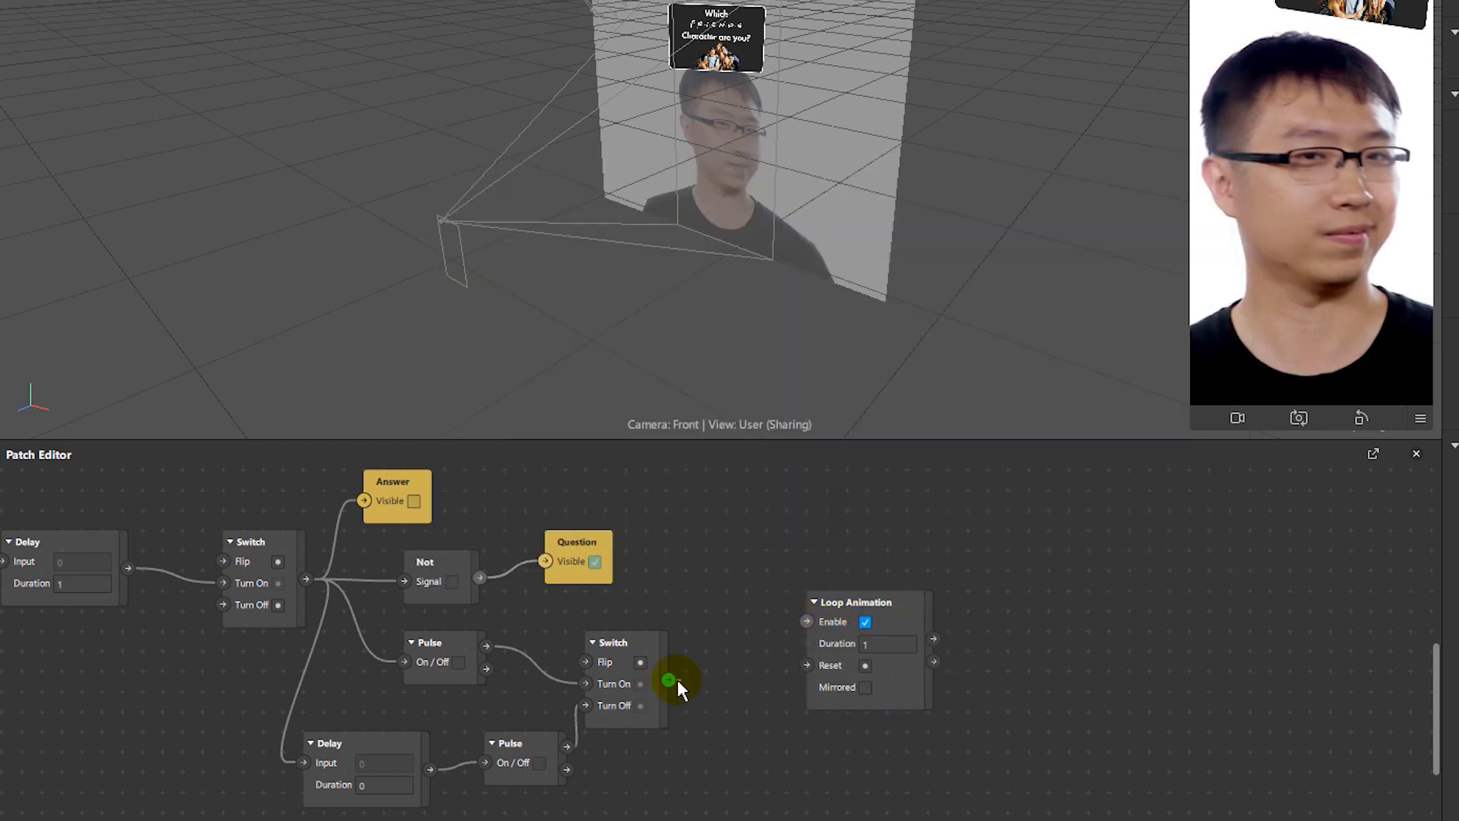
{"action": "left_click_drag", "start_coordinate": [774, 632], "coordinate": [840, 605]}
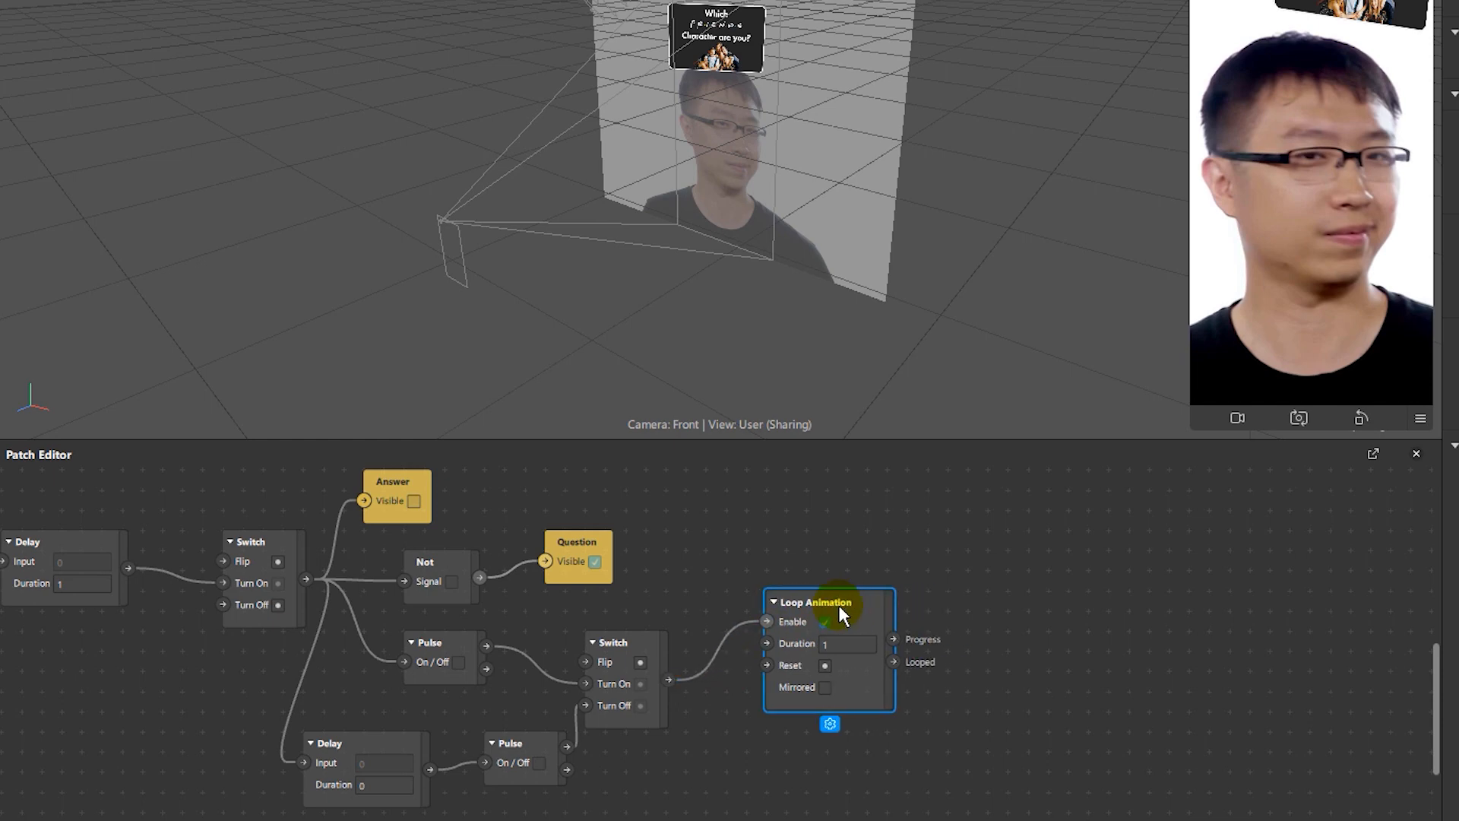
Set the Loop Animation's Duration to 0.08.
{"action": "left_click_drag", "start_coordinate": [1091, 611], "coordinate": [947, 579]}
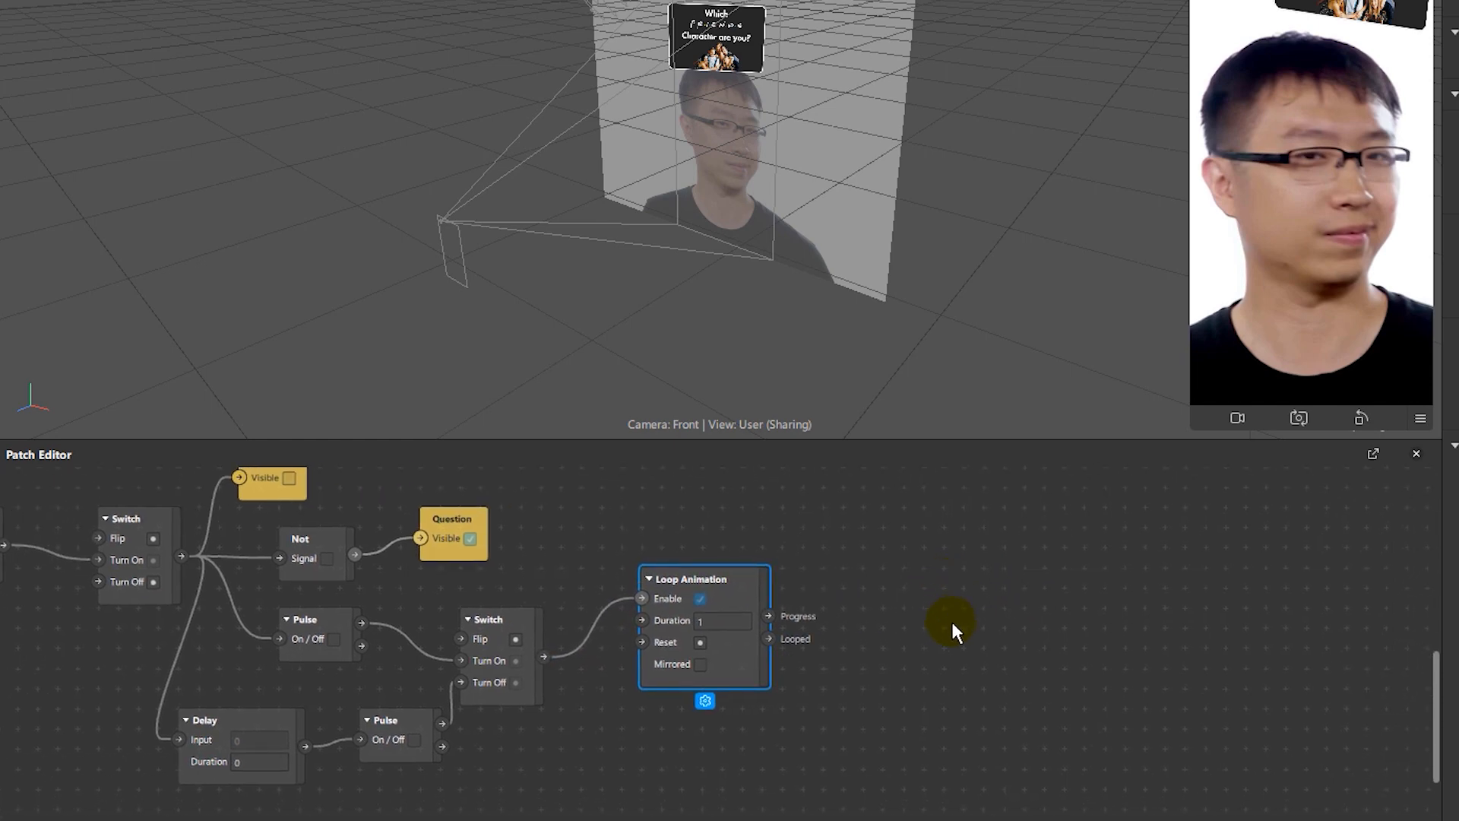
{"action": "left_click", "coordinate": [727, 624]}
{"action": "type", "text": "0.08"}
{"action": "left_click", "coordinate": [902, 612]}
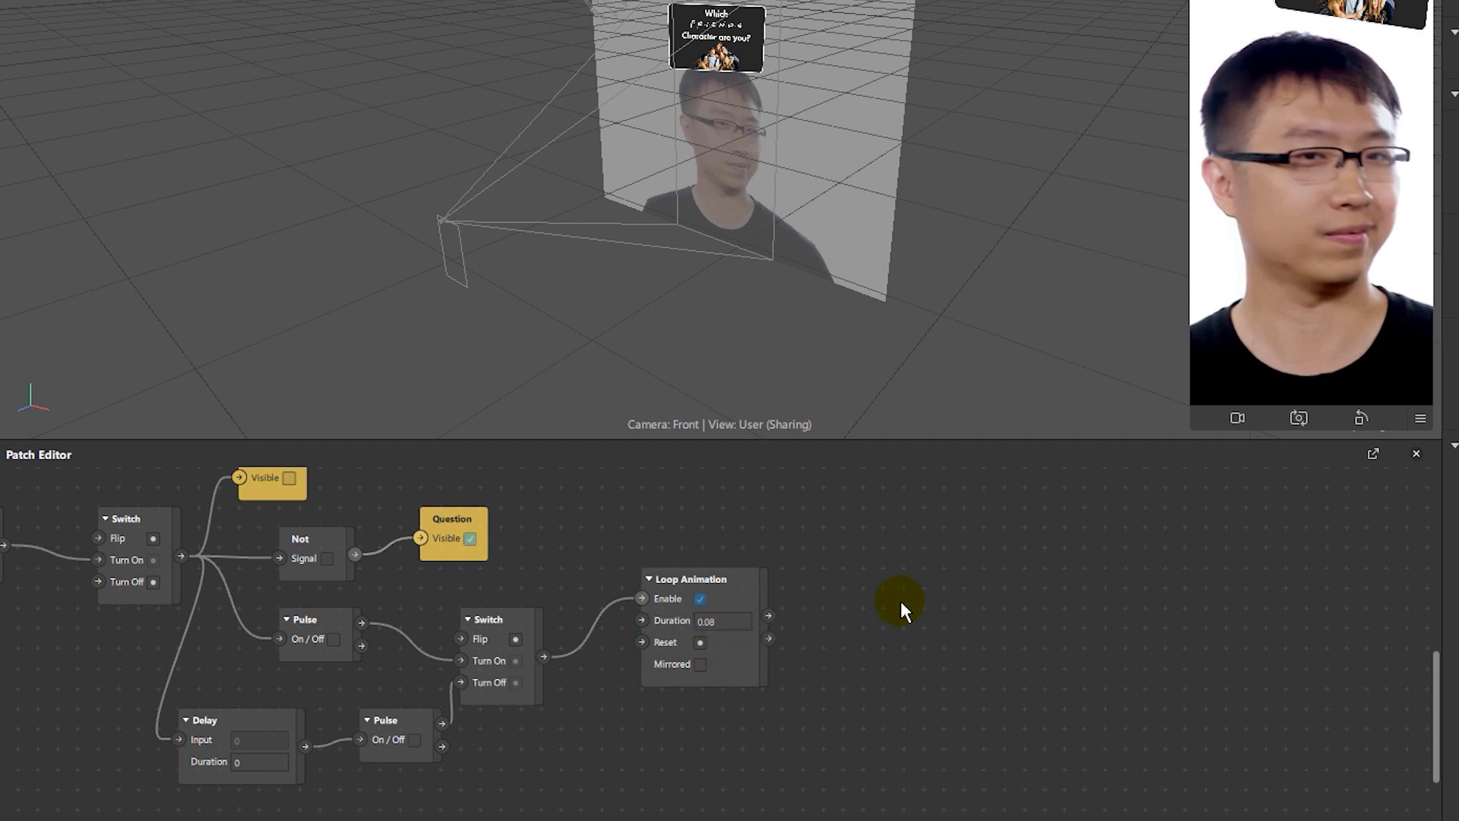
Add a Random patch after the Loop Animation and connect the Looped output to its Randomize input.
{"action": "double_click", "coordinate": [910, 655]}
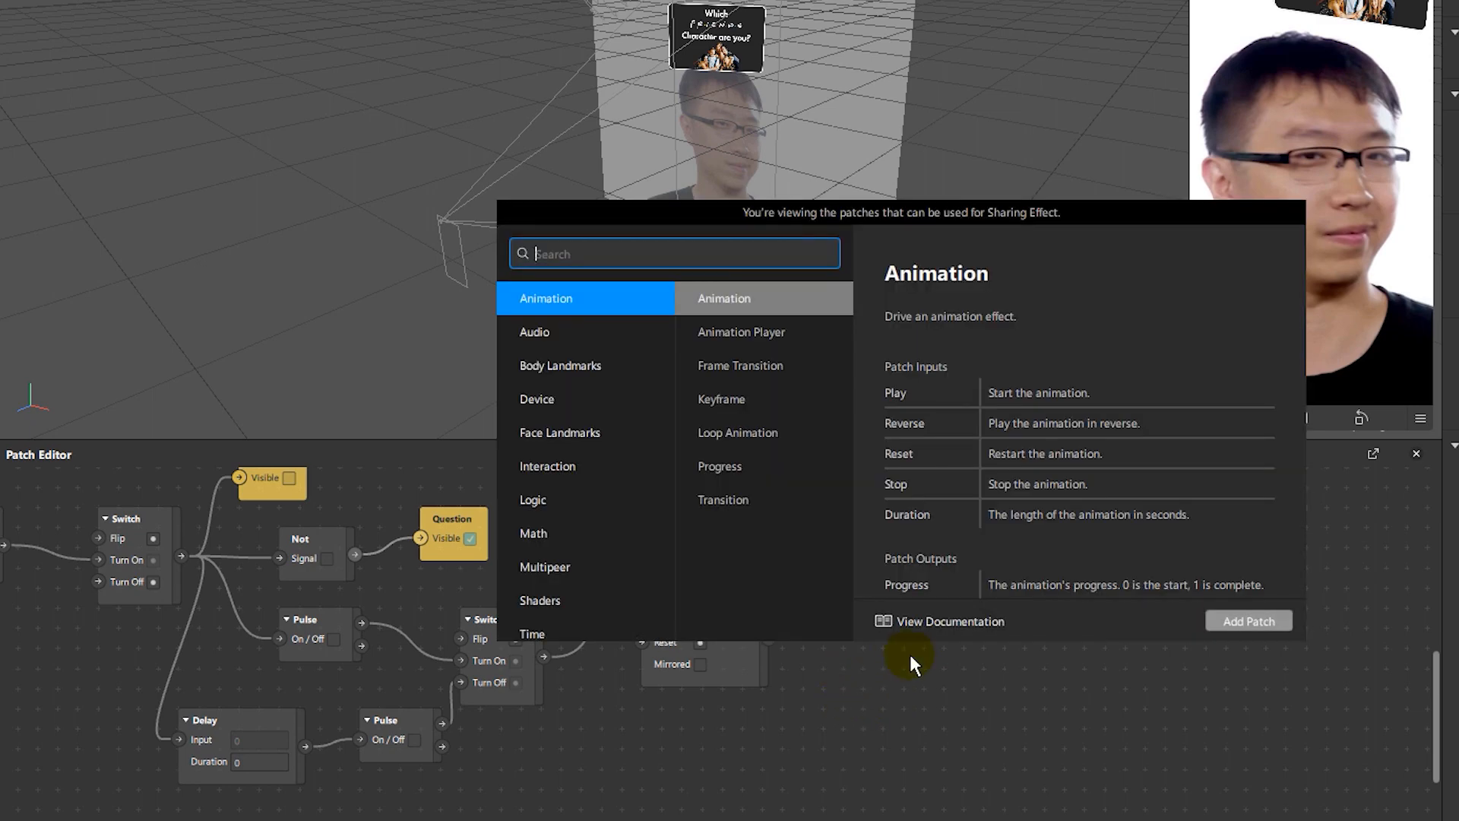
{"action": "type", "text": "Ra"}
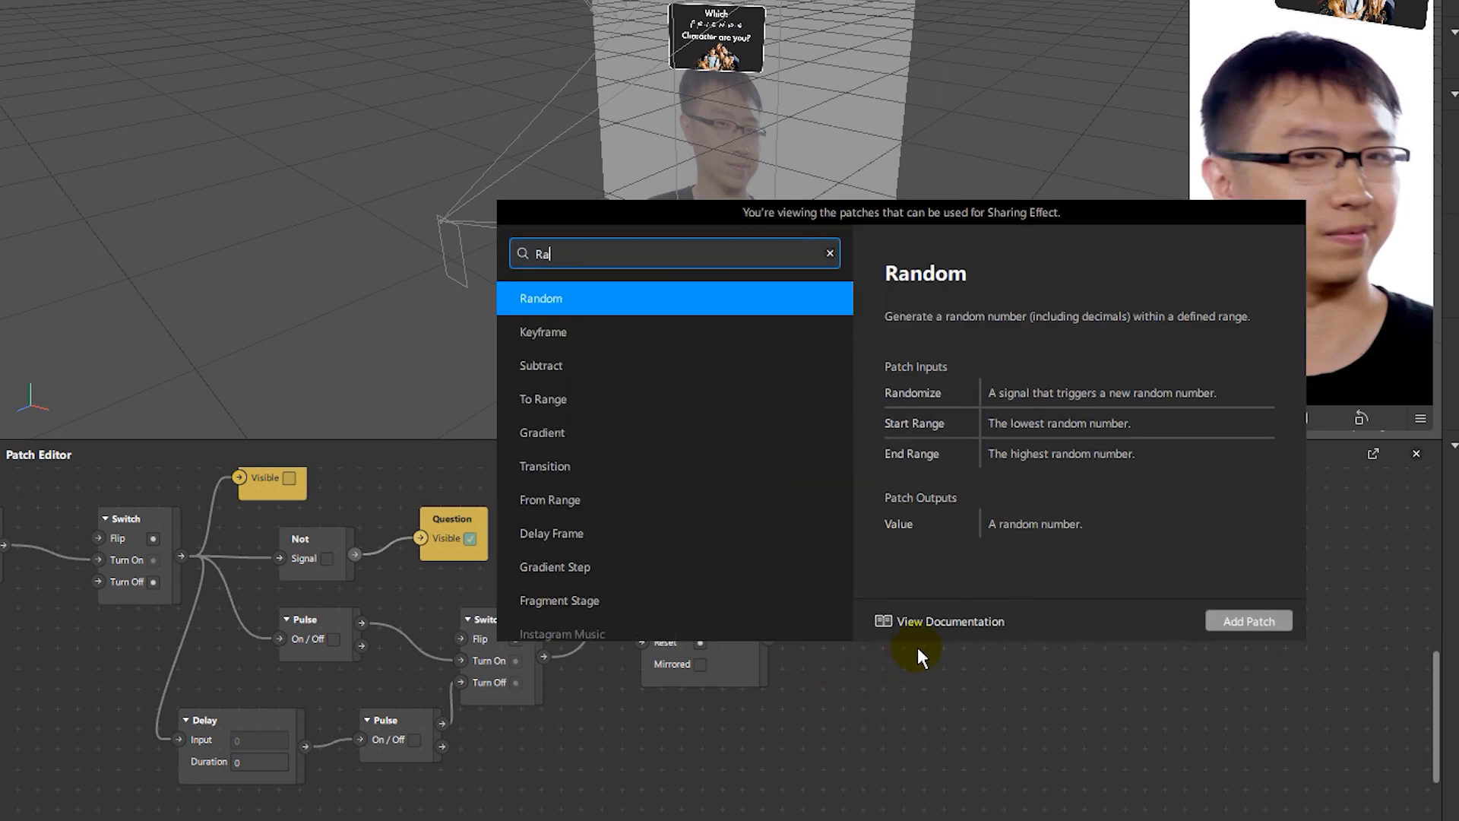
{"action": "left_click", "coordinate": [1239, 621]}
{"action": "left_click_drag", "start_coordinate": [1024, 642], "coordinate": [940, 575]}
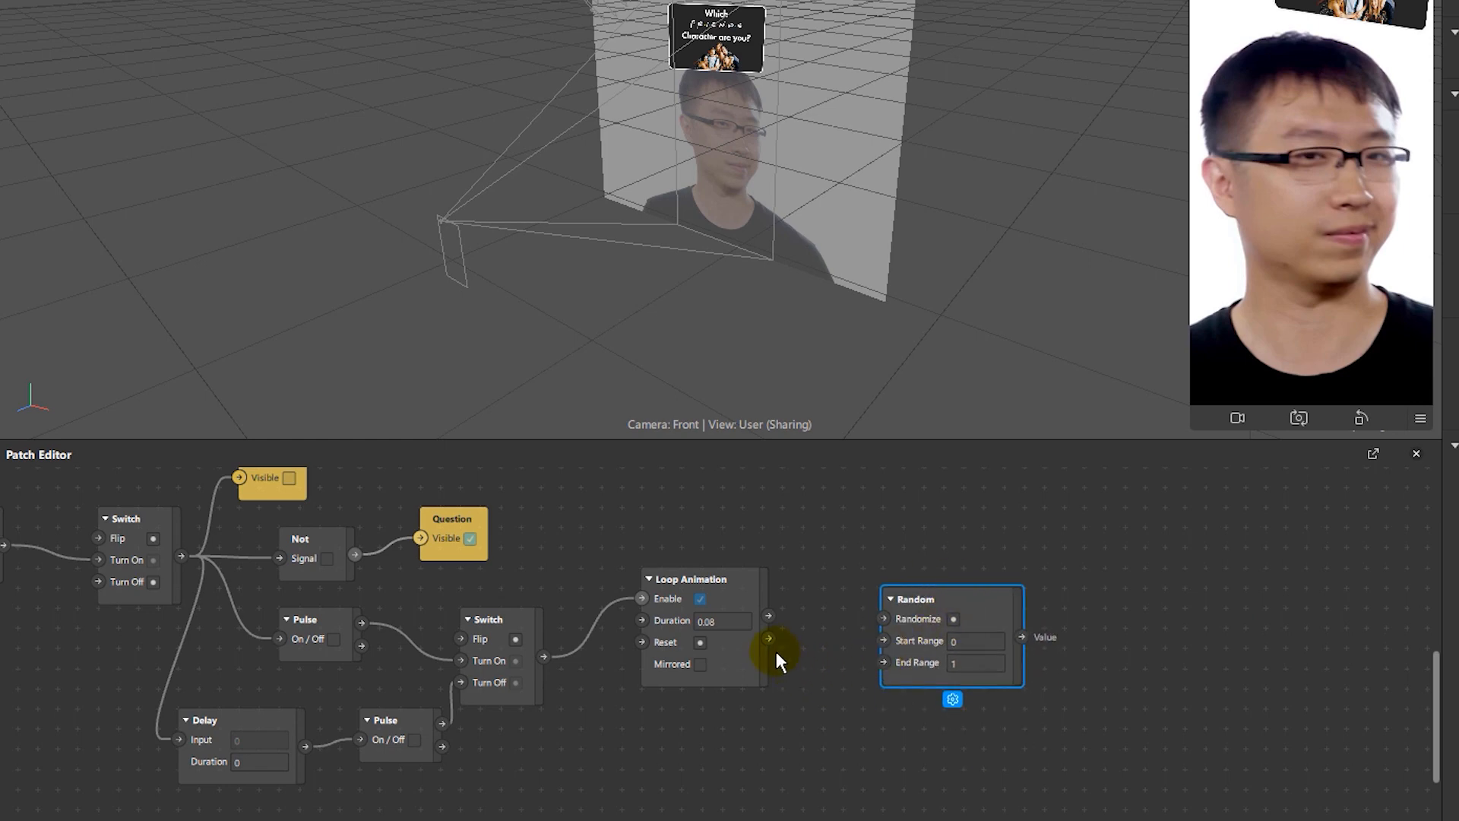
{"action": "left_click_drag", "start_coordinate": [767, 637], "coordinate": [814, 664]}
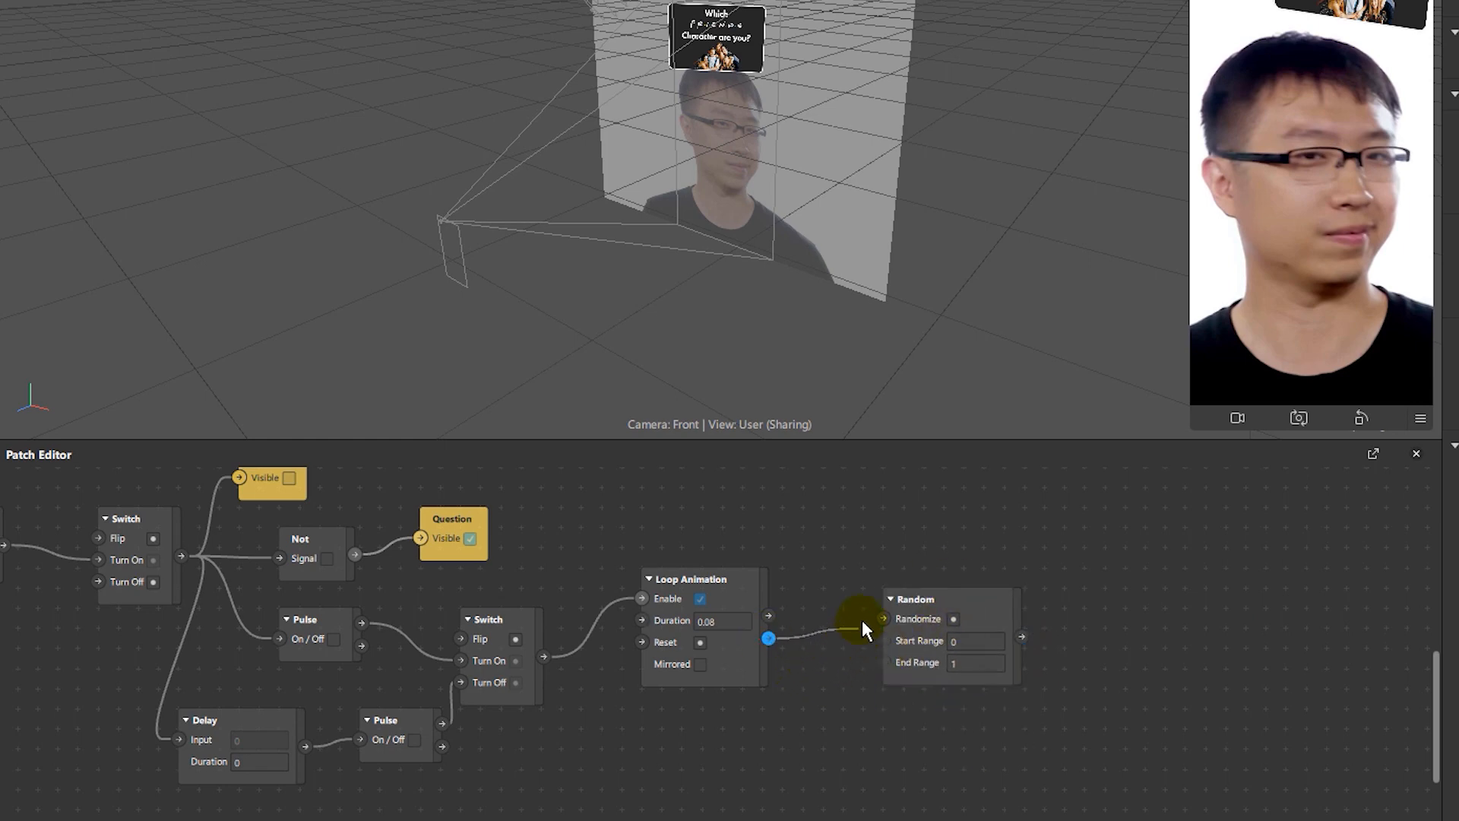
{"action": "left_click_drag", "start_coordinate": [893, 627], "coordinate": [889, 622]}
Set the Random patch's End Range to 6.
{"action": "left_click_drag", "start_coordinate": [1099, 635], "coordinate": [971, 632]}
{"action": "left_click", "coordinate": [855, 658]}
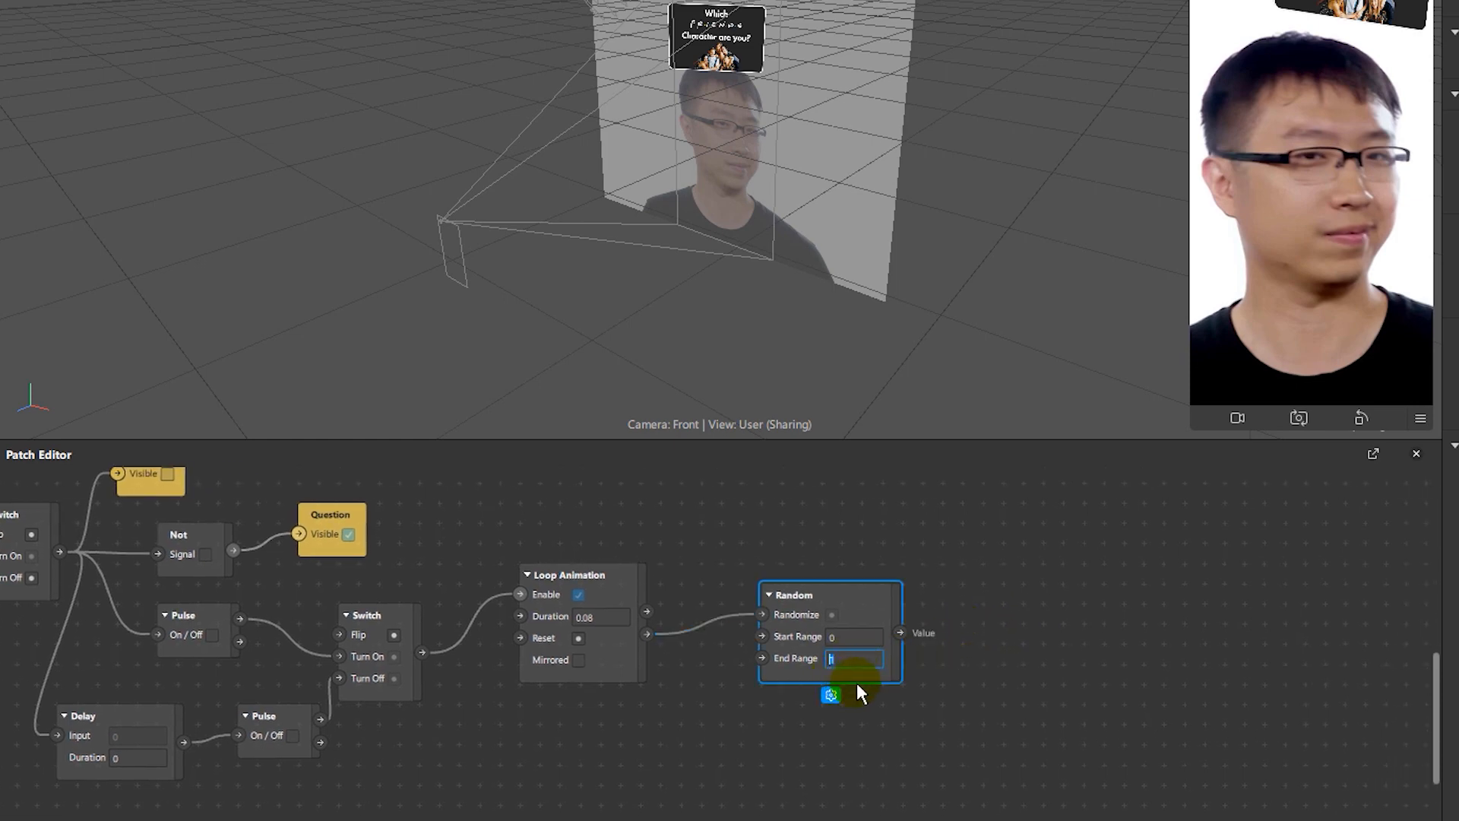
{"action": "type", "text": "6"}
{"action": "left_click", "coordinate": [1007, 663]}
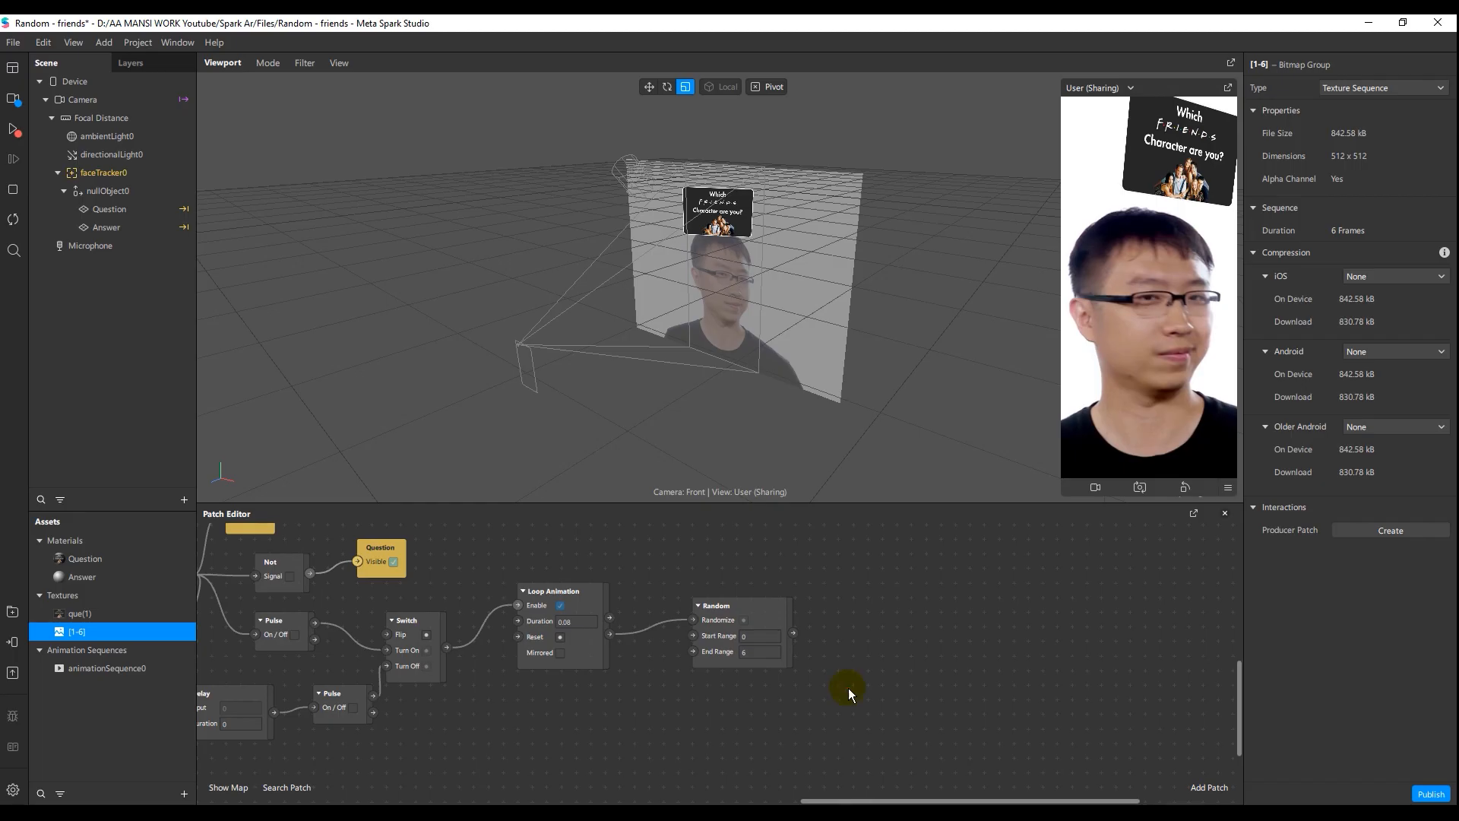
Add a patch for animationSequence0's Current Frame and connect the Random patch's output to it.
{"action": "double_click", "coordinate": [119, 669]}
{"action": "left_click", "coordinate": [1253, 256]}
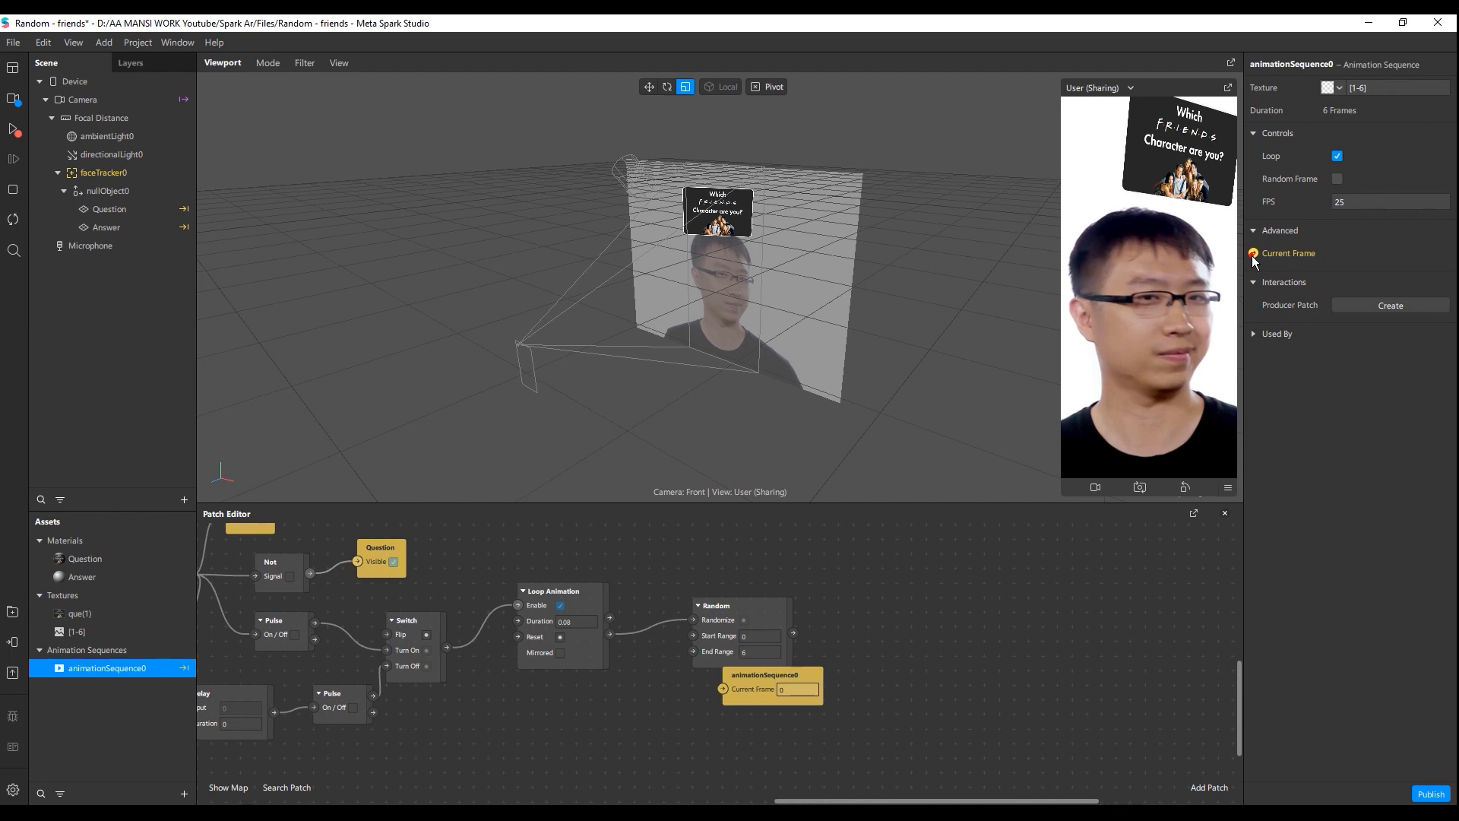
{"action": "left_click_drag", "start_coordinate": [752, 678], "coordinate": [883, 610]}
{"action": "left_click_drag", "start_coordinate": [793, 632], "coordinate": [854, 621]}
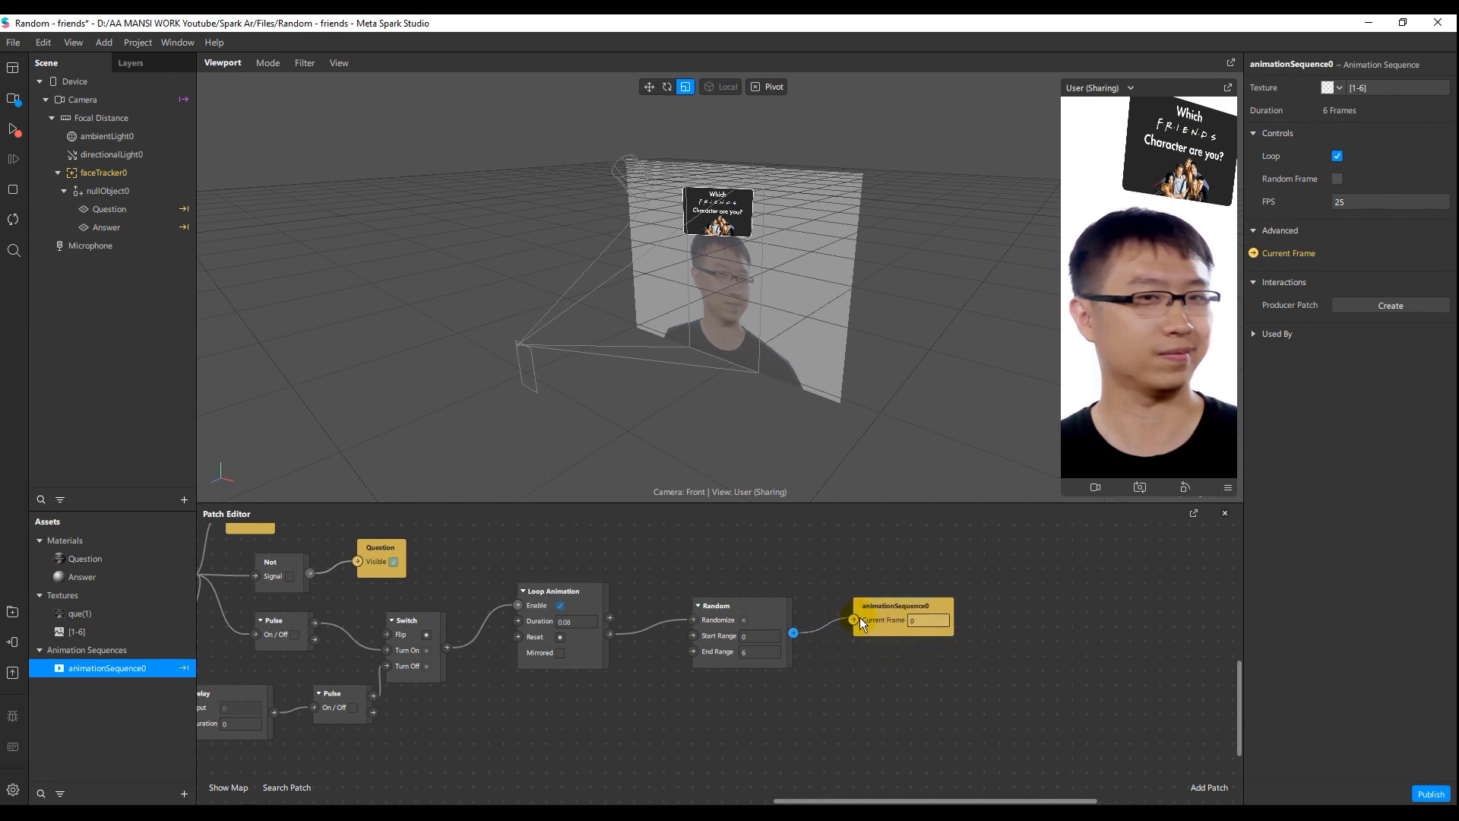
Set the Duration to 2 on the Delay patch that feeds the second Switch's Turn Off through a Pulse.
{"action": "left_click_drag", "start_coordinate": [864, 707], "coordinate": [1077, 739]}
{"action": "left_click_drag", "start_coordinate": [845, 751], "coordinate": [1022, 746]}
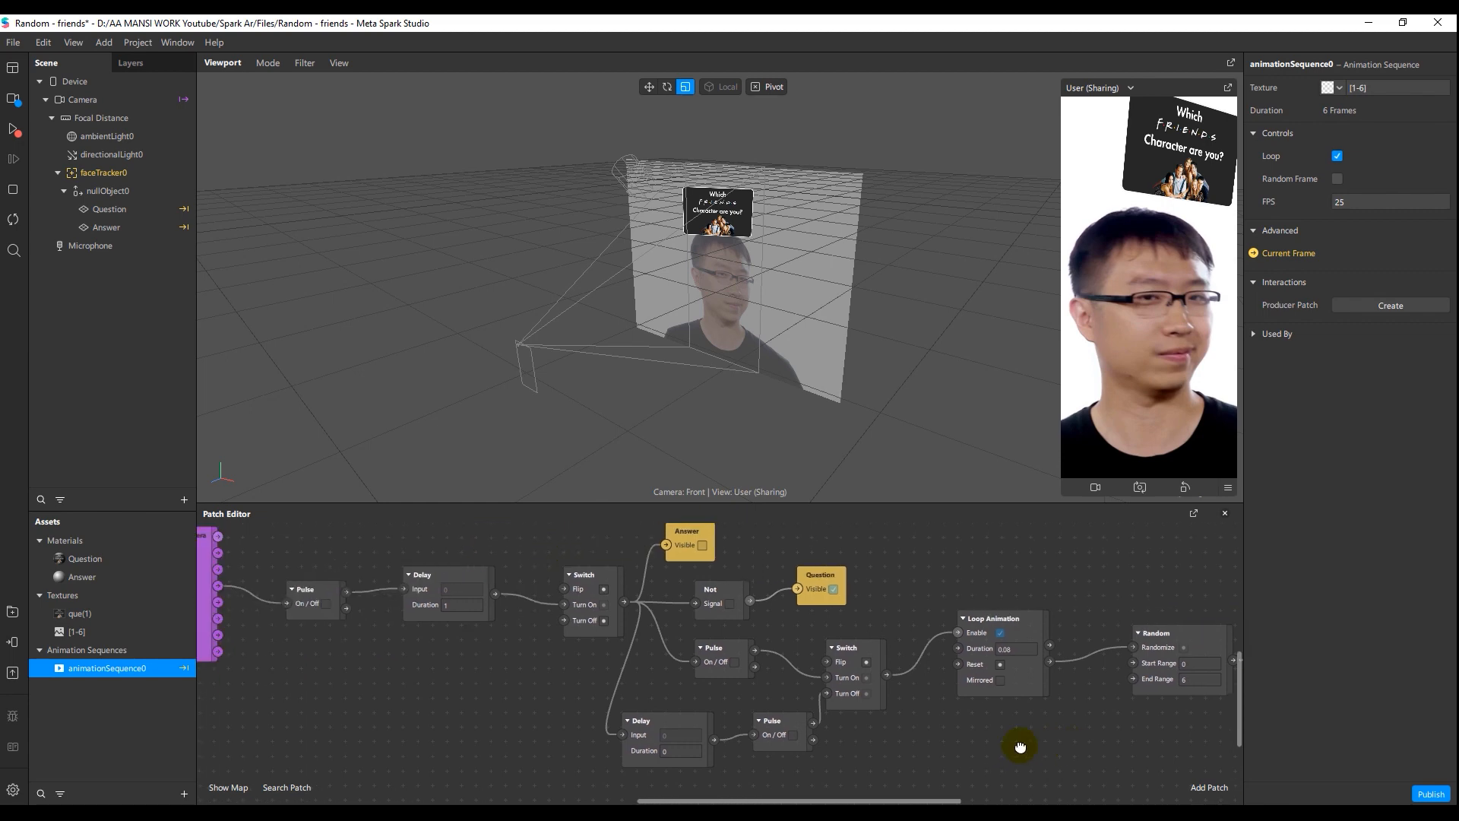
{"action": "left_click", "coordinate": [462, 703]}
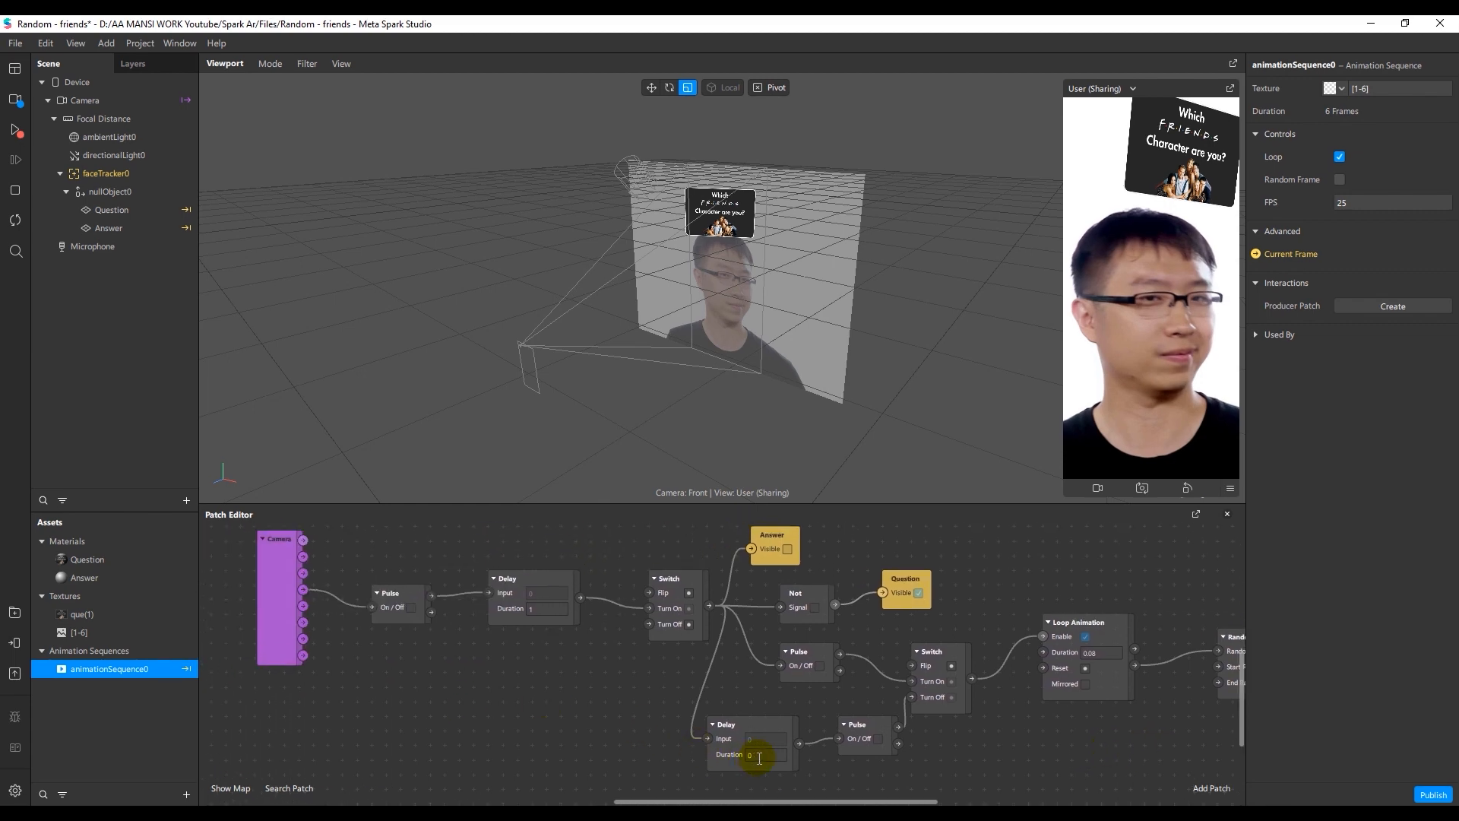
{"action": "left_click", "coordinate": [757, 757]}
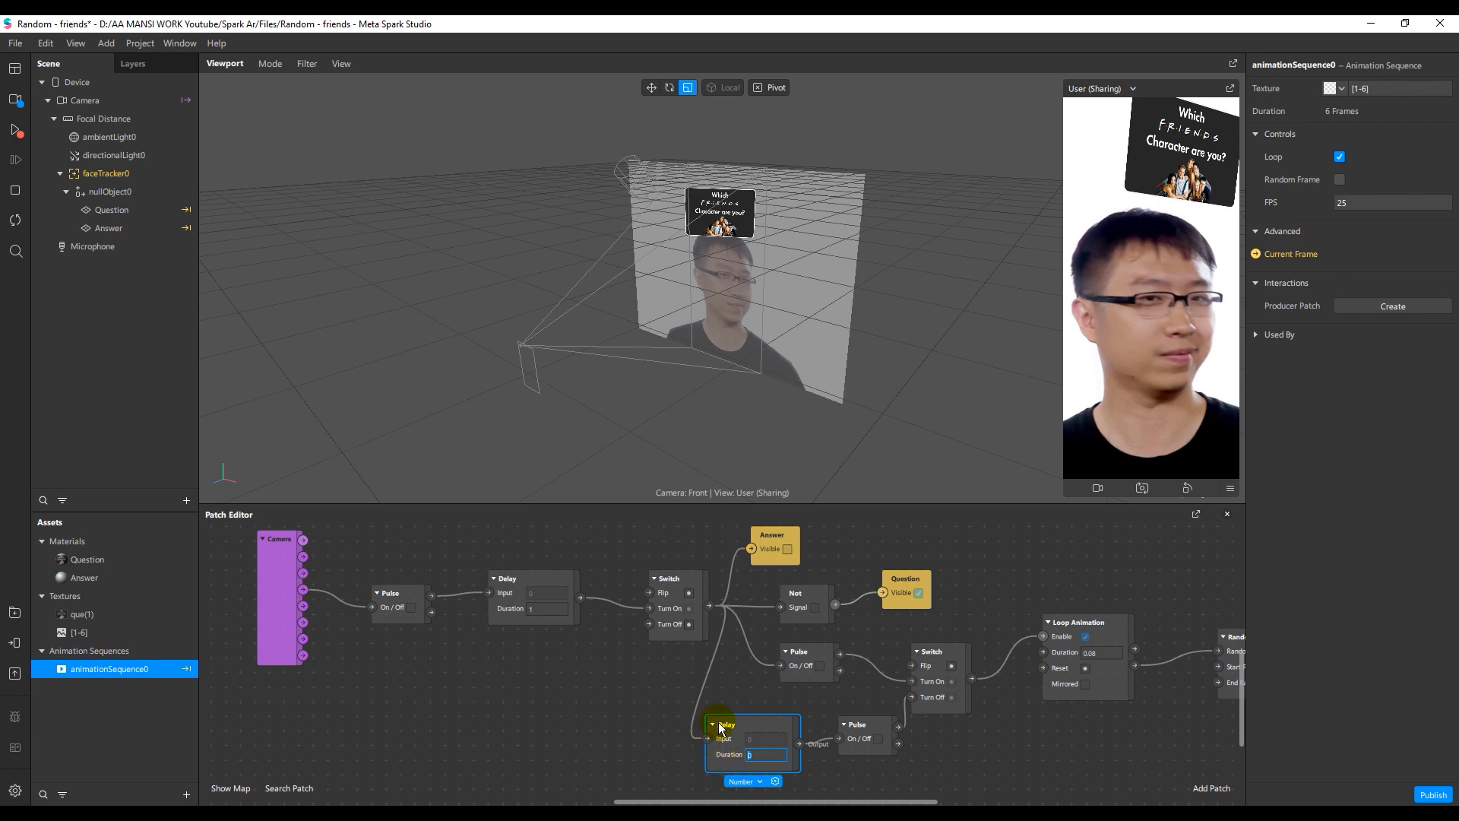
{"action": "left_click", "coordinate": [582, 735]}
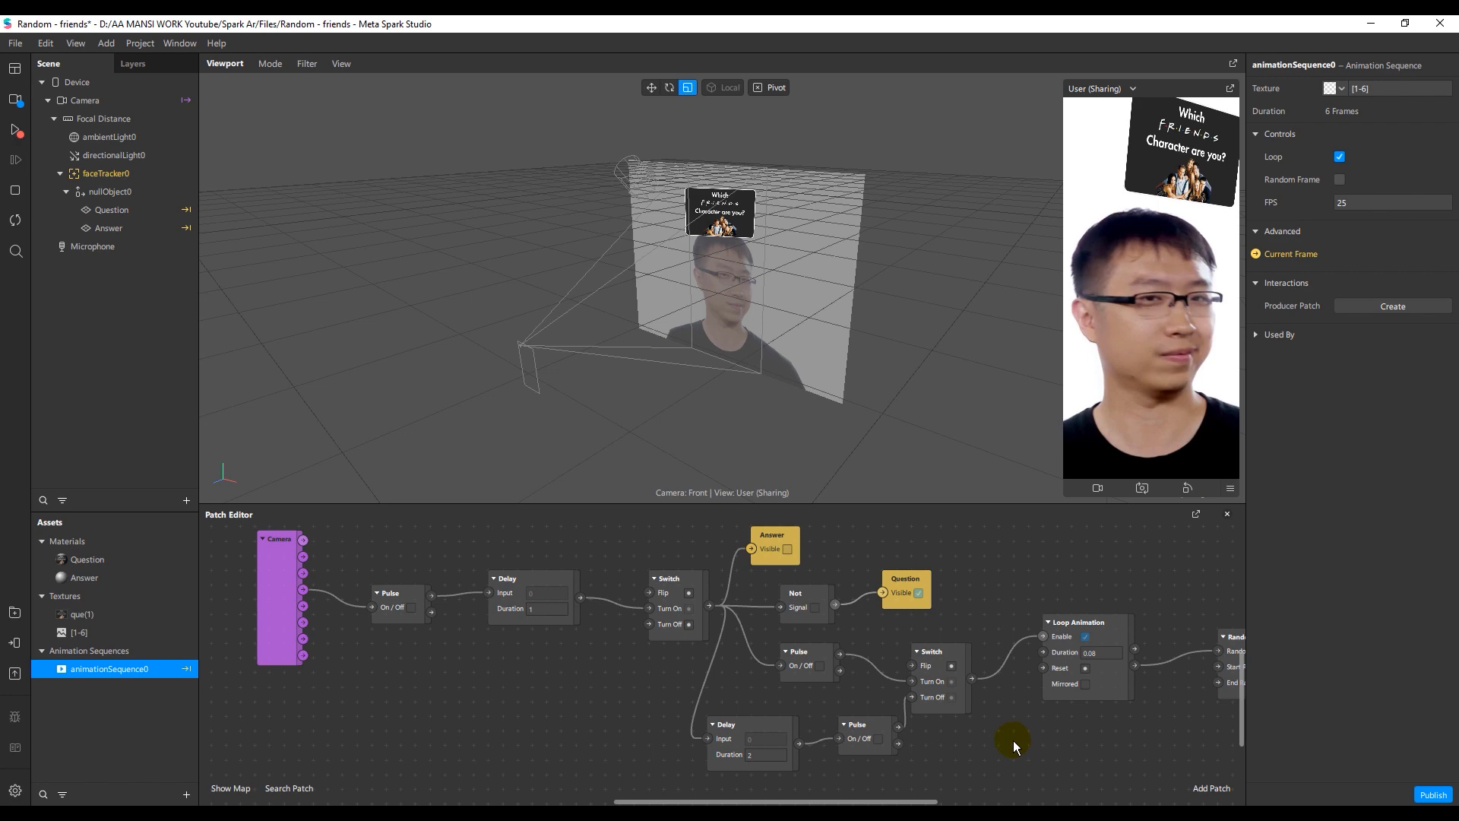
{"action": "left_click_drag", "start_coordinate": [1014, 740], "coordinate": [933, 723]}
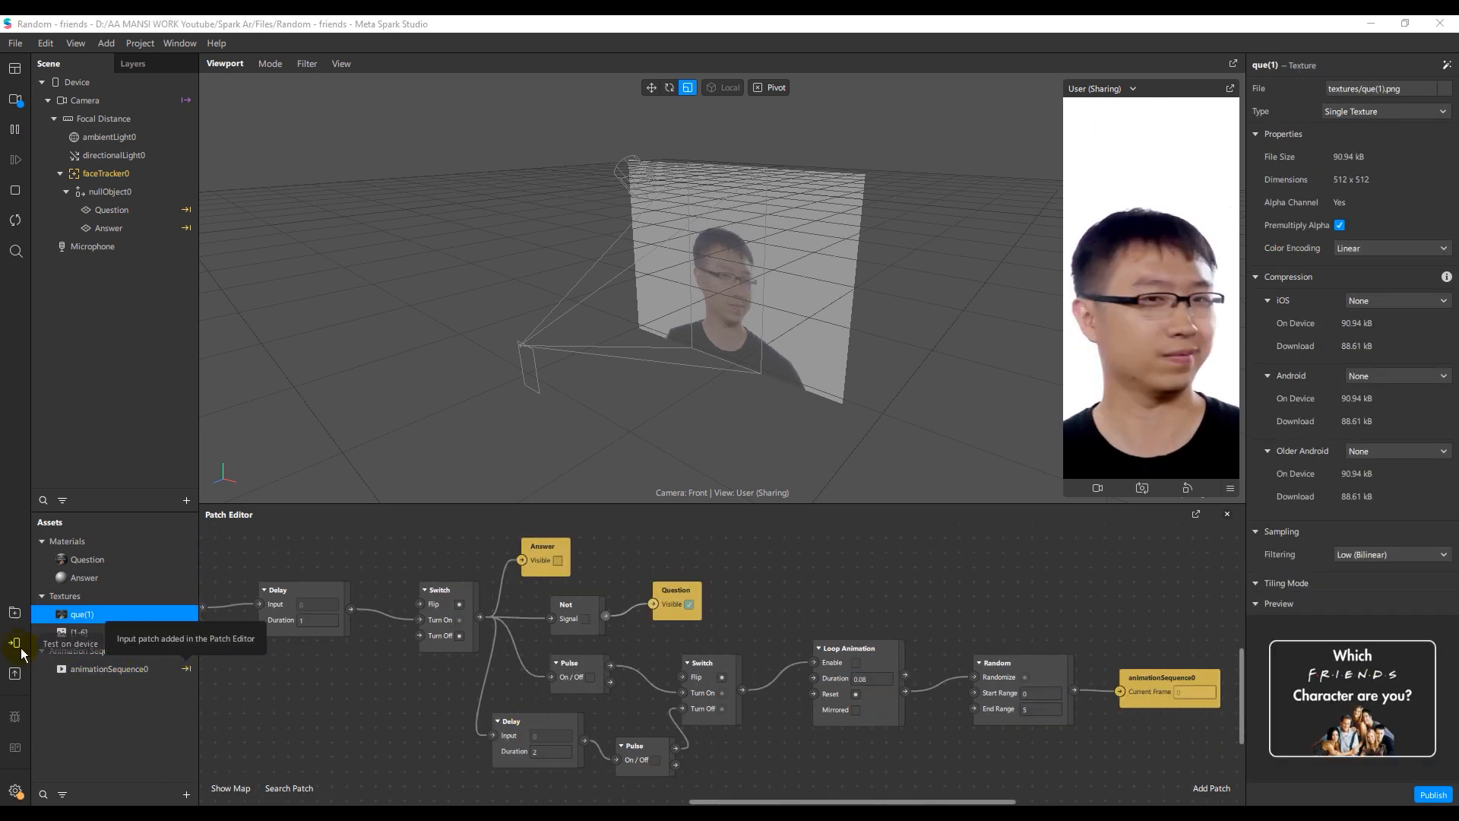